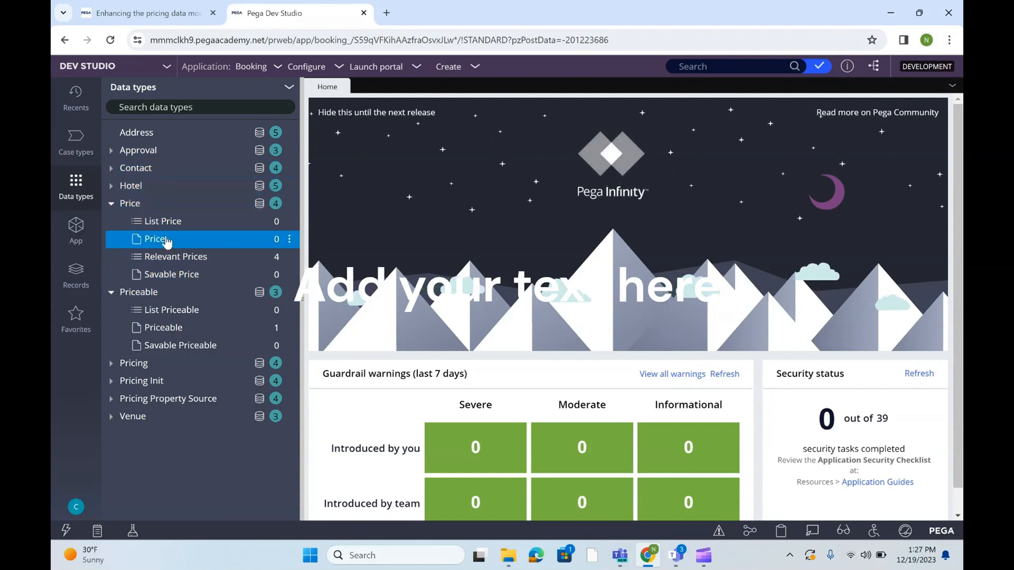
- Open the Price data type and review its data model and its stored records
left_click(129, 204)
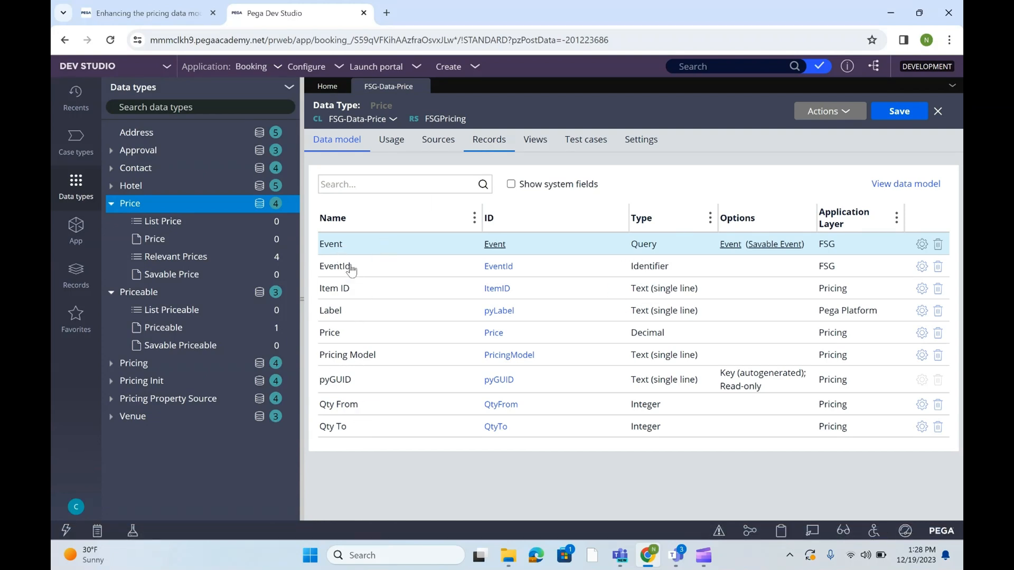
left_click(343, 143)
left_click(489, 141)
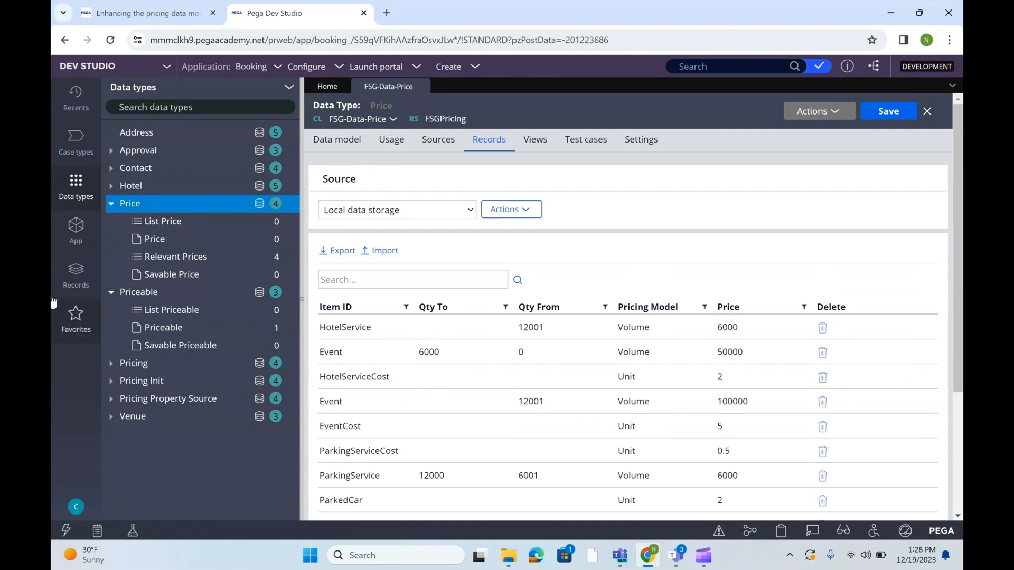
- Start a new report definition record from the list of report definition instances
left_click(76, 284)
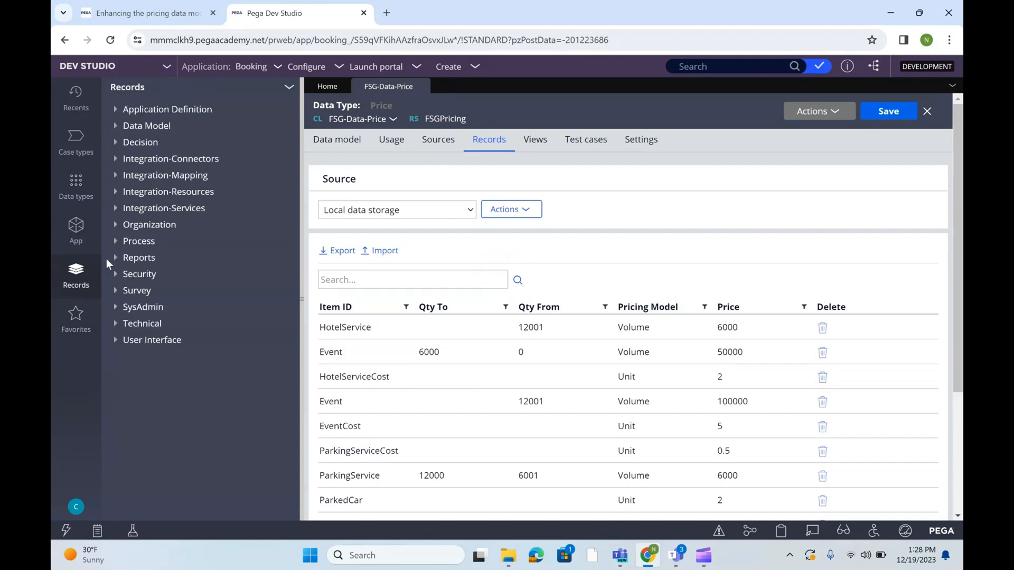
left_click(117, 259)
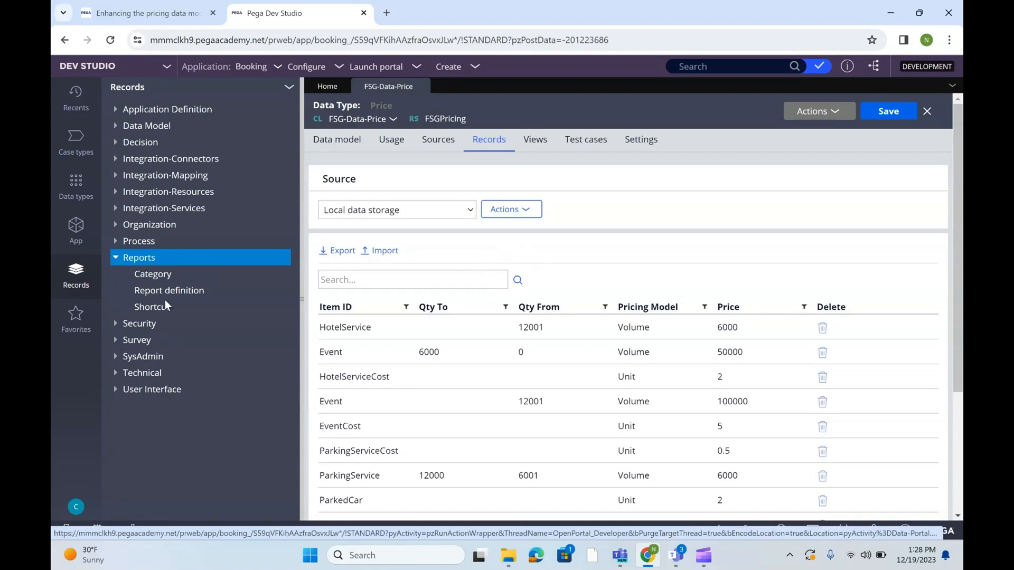
left_click(160, 290)
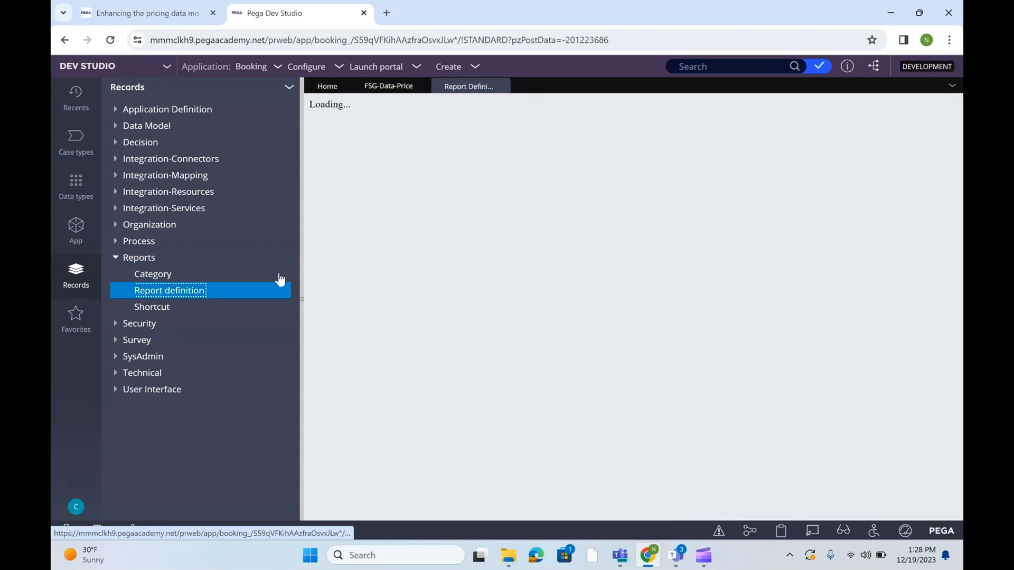
left_click(301, 295)
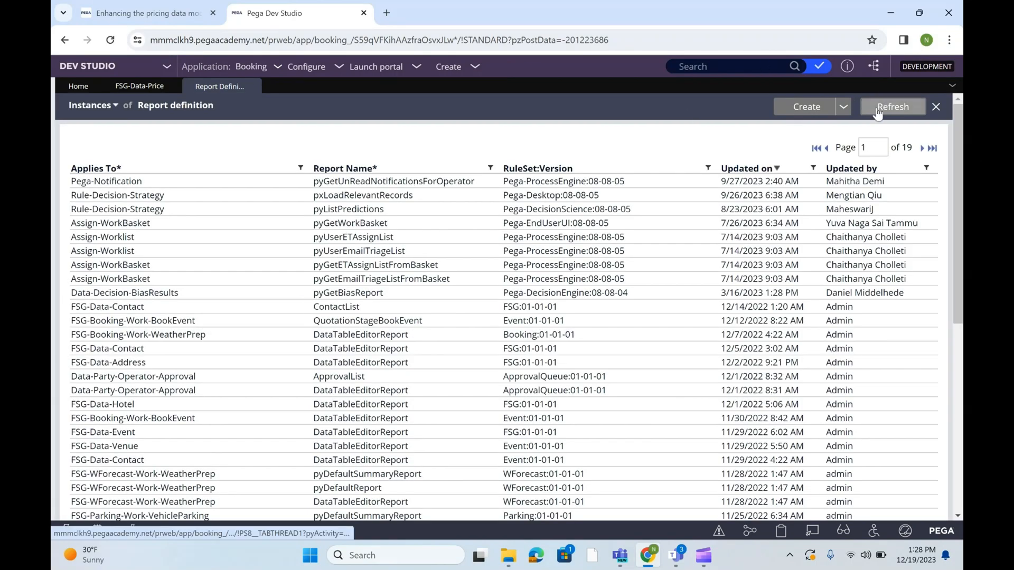
left_click(807, 110)
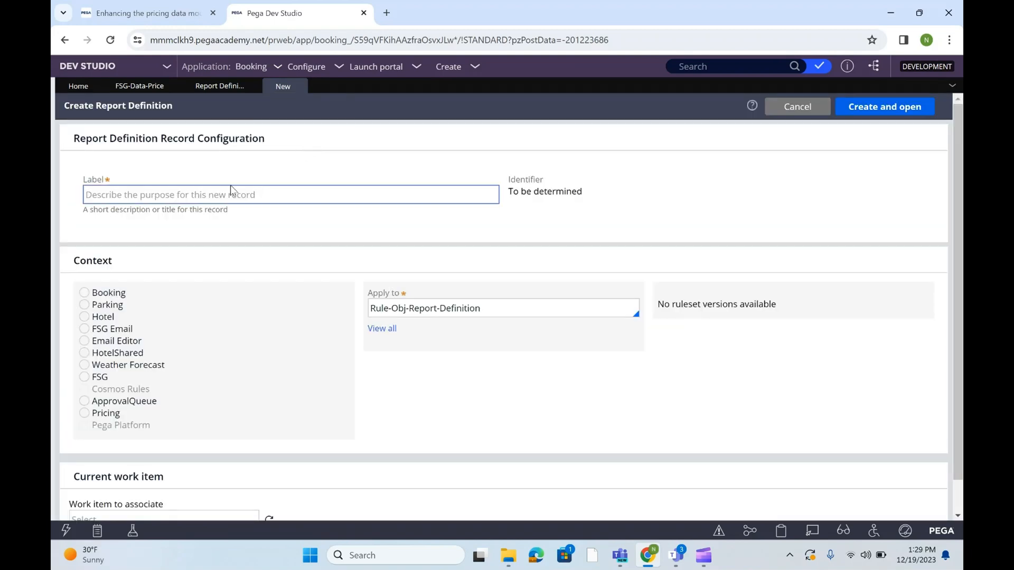
- Label the new report definition GetPriceDetails and check the identifier generated for it
left_click(206, 203)
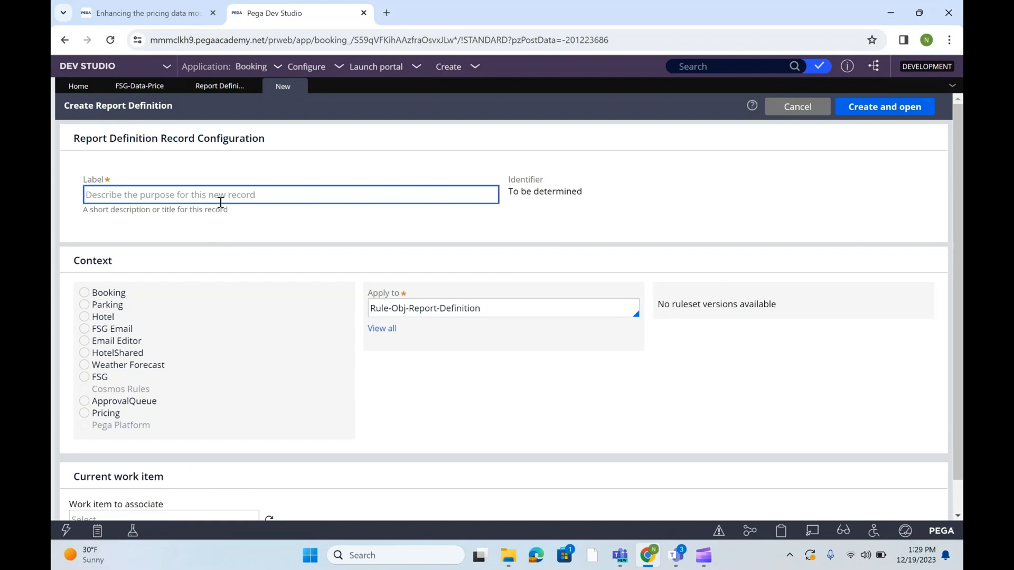
type("Get")
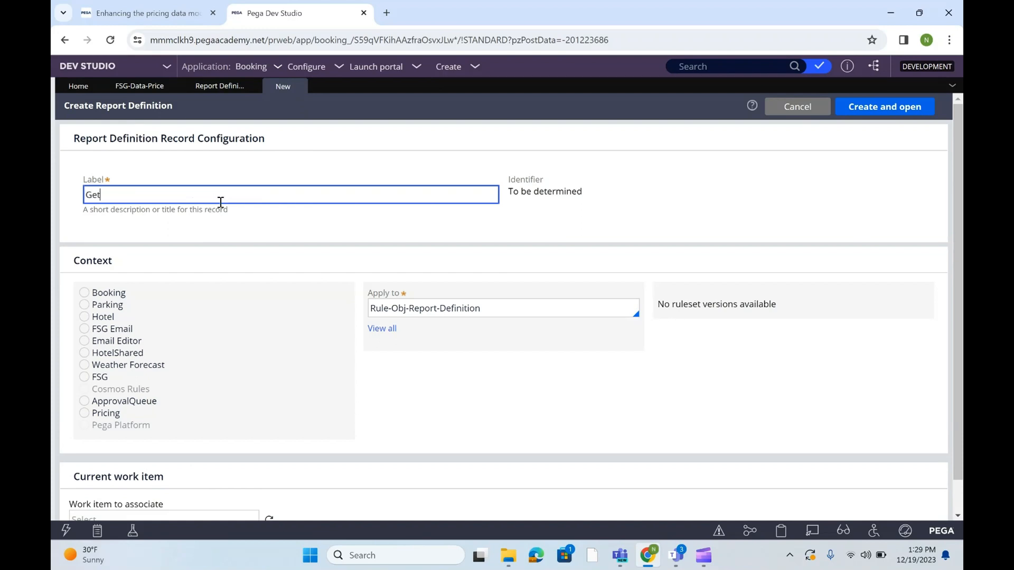
type("PriceDetails")
left_click(616, 183)
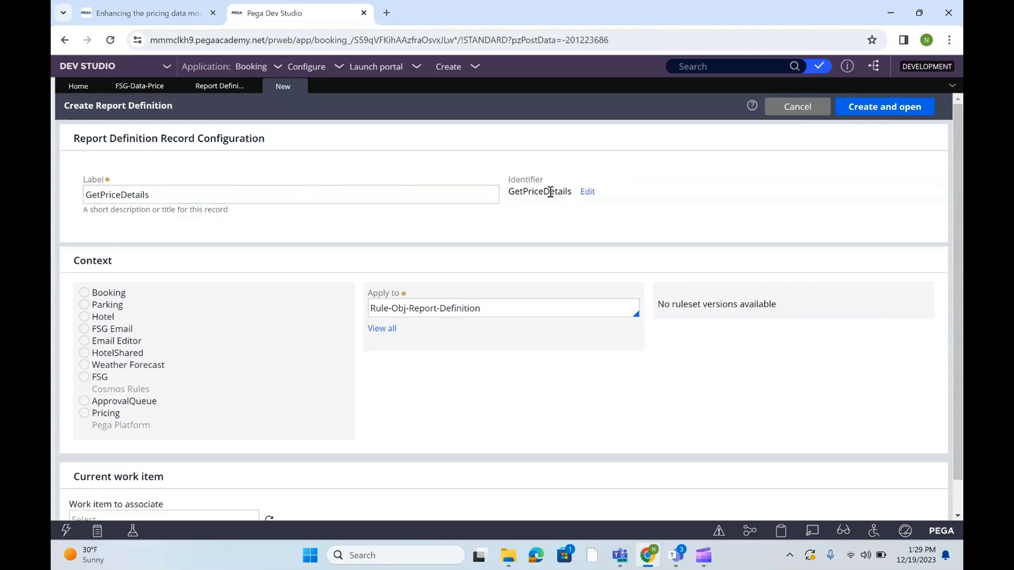
double_click(130, 197)
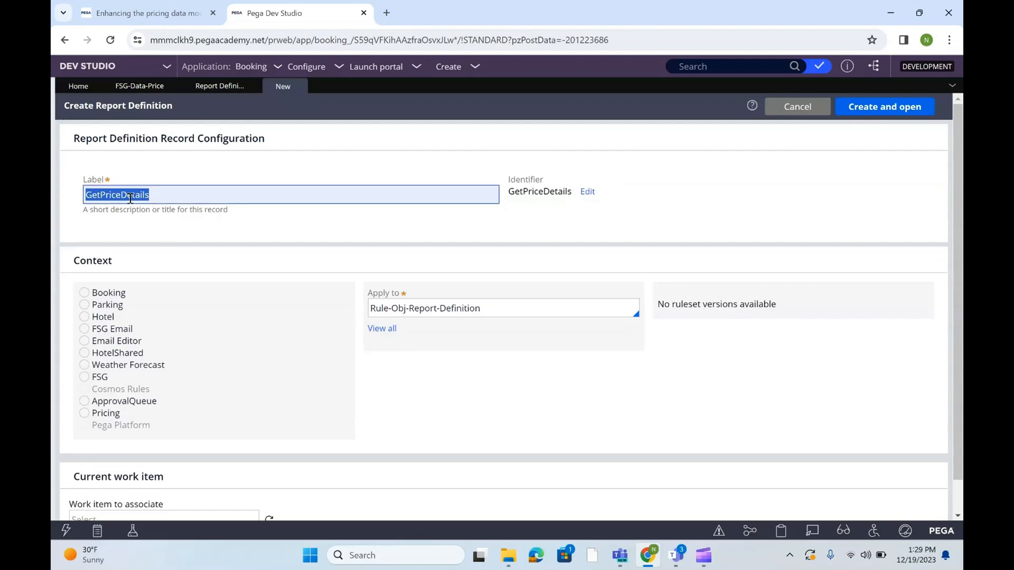
double_click(534, 192)
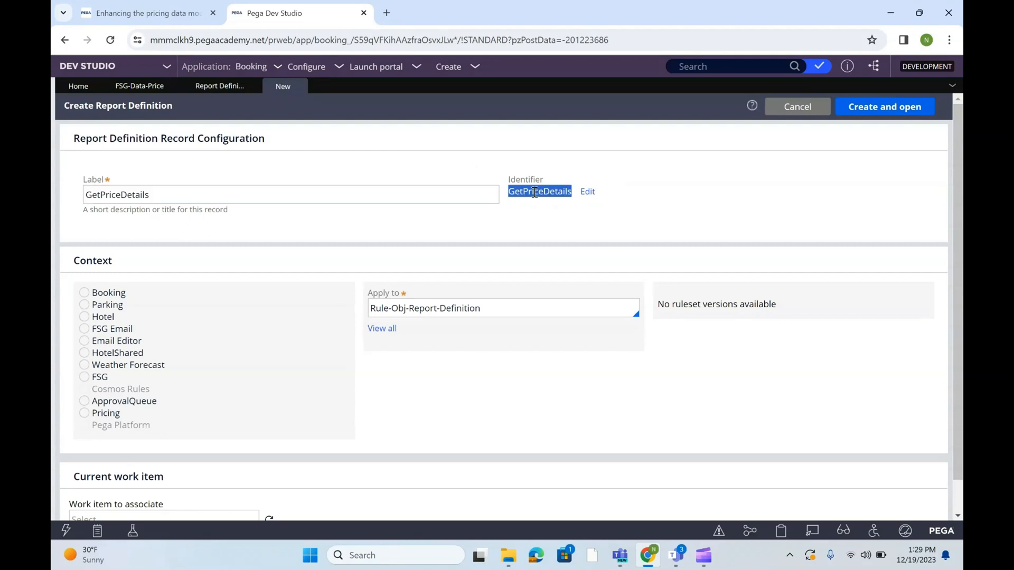
left_click(535, 192)
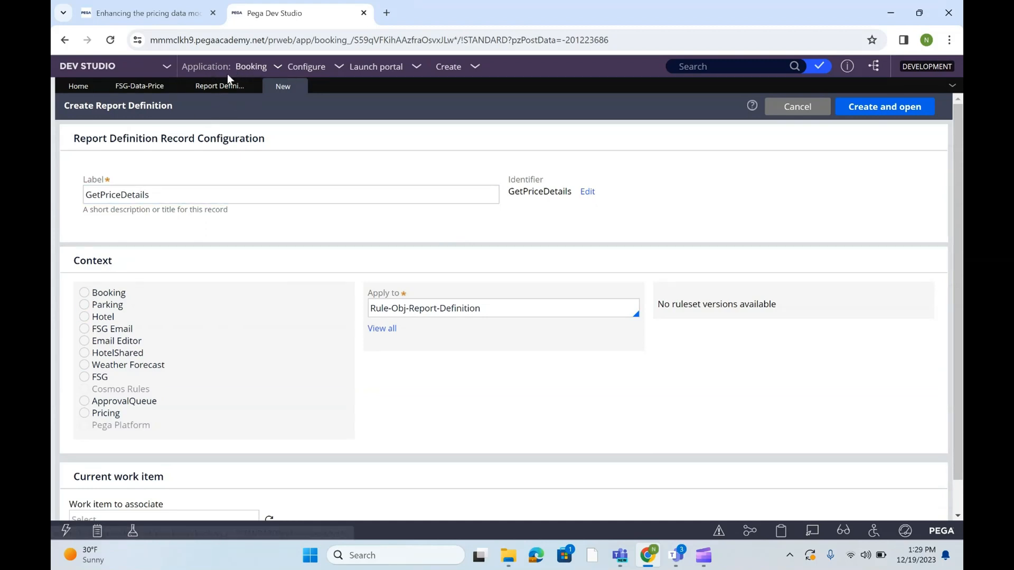
- Set the report definition's context to Booking and its Apply to class to FSG-Data-Price, then check its ruleset versions
left_click(89, 297)
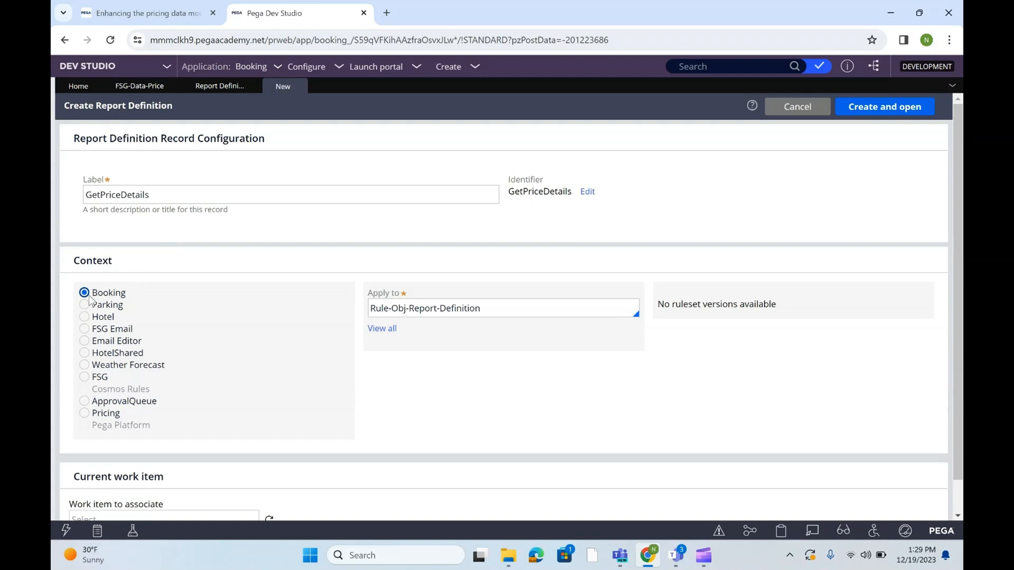
double_click(417, 309)
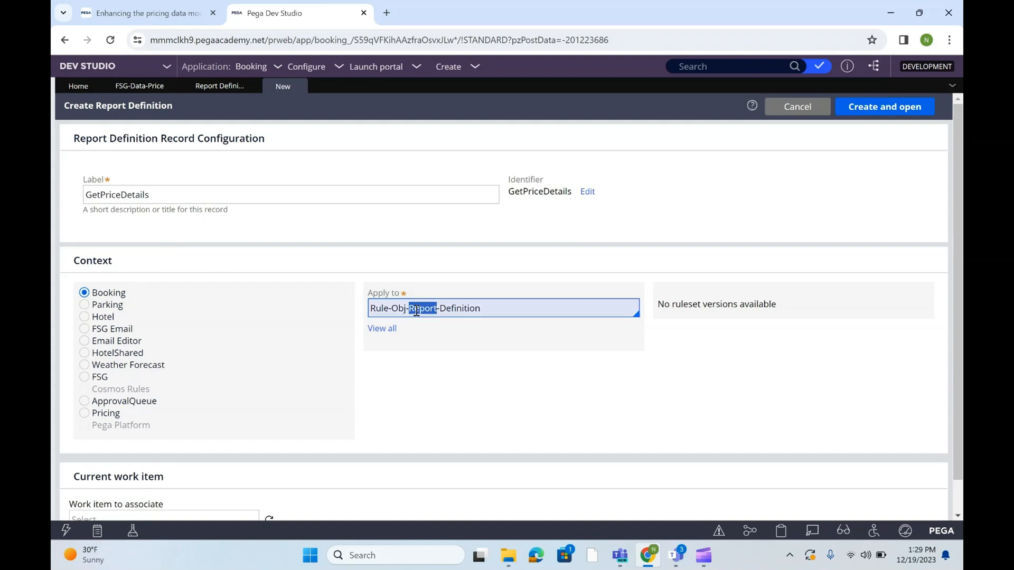
key("ctrl+a")
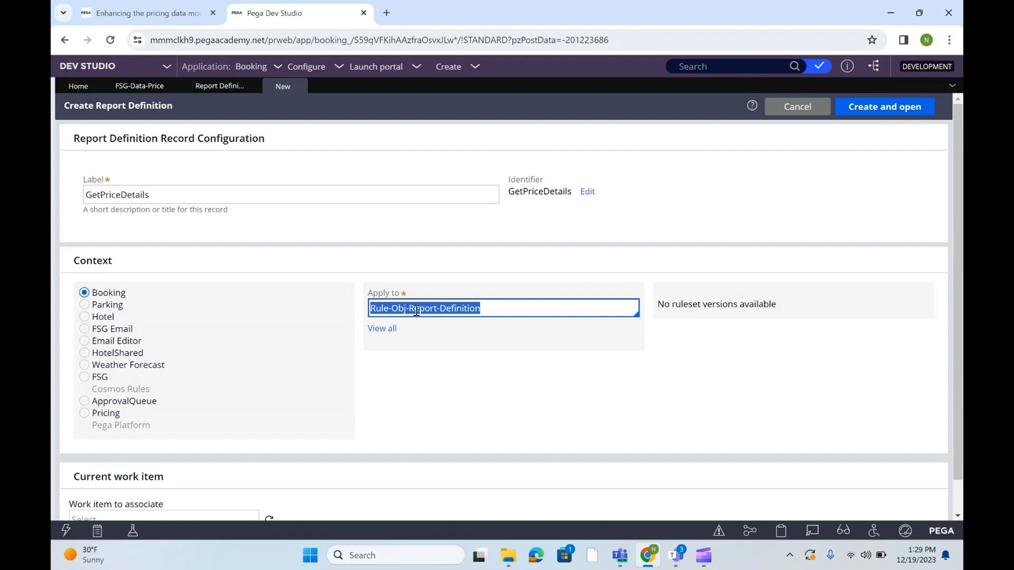
left_click(139, 87)
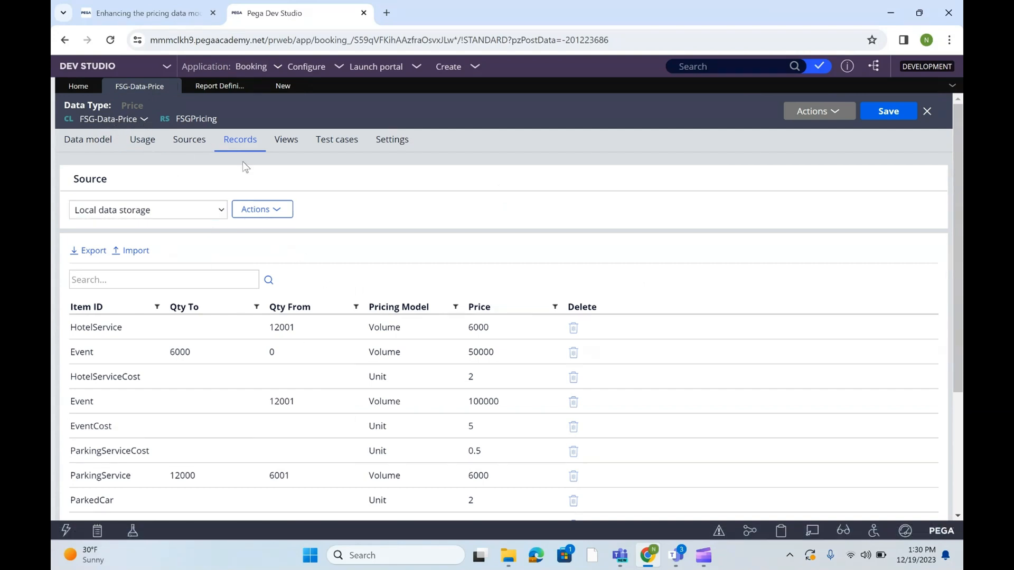
left_click(290, 94)
triple_click(434, 313)
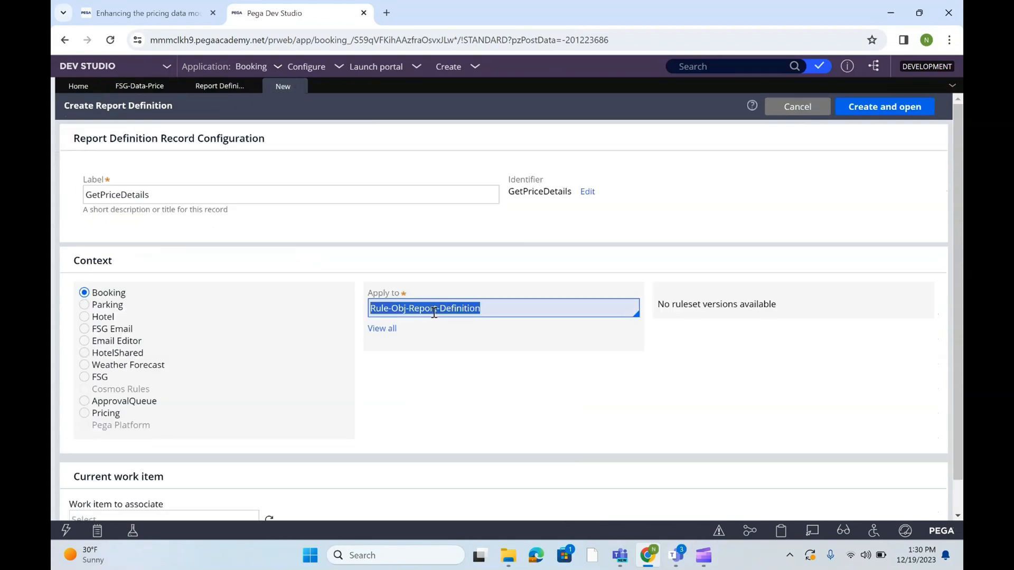
double_click(434, 313)
triple_click(434, 307)
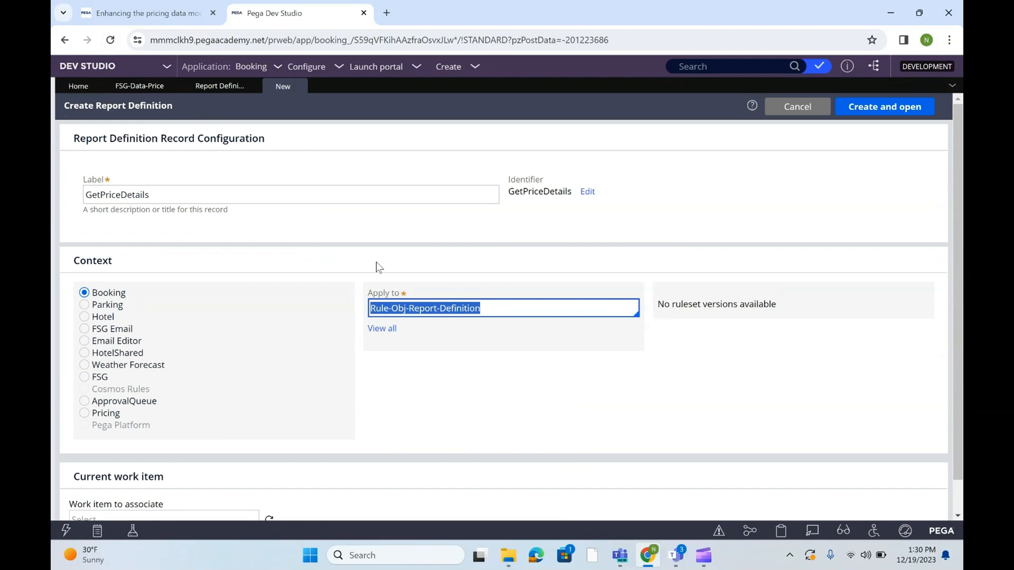
key("BackSpace")
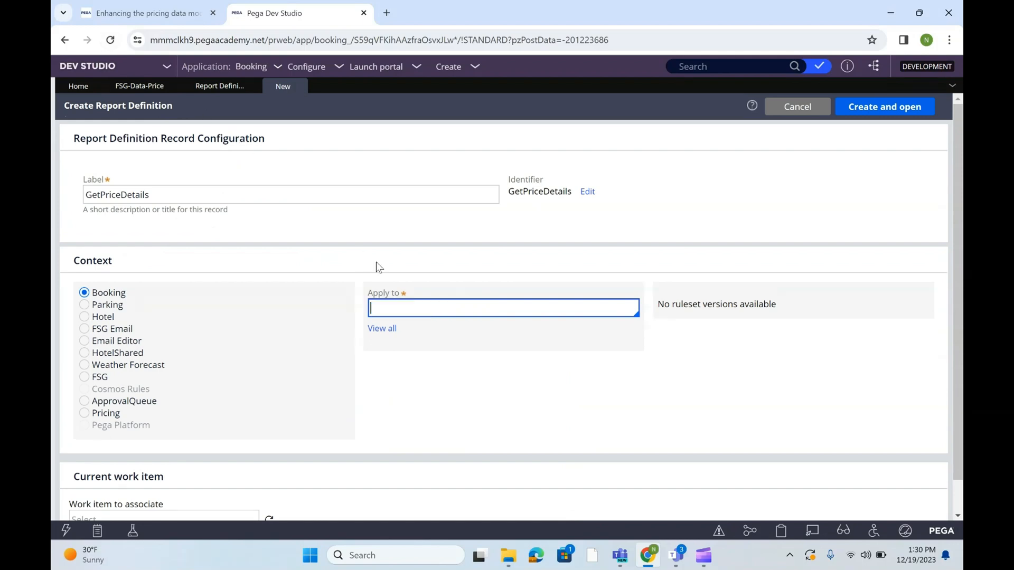
type("FSG-Data-Price")
left_click(674, 421)
left_click(491, 313)
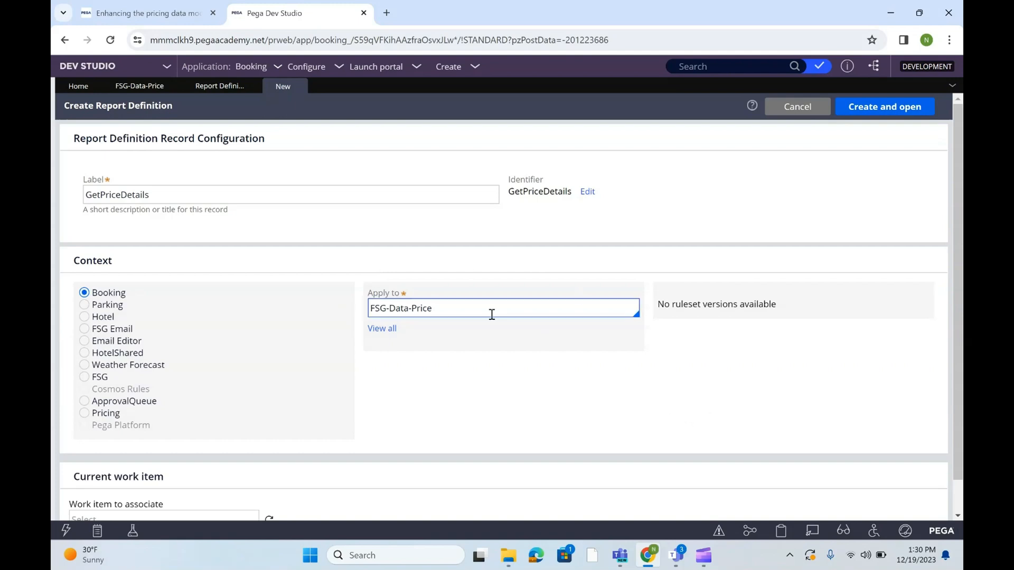
left_click(676, 301)
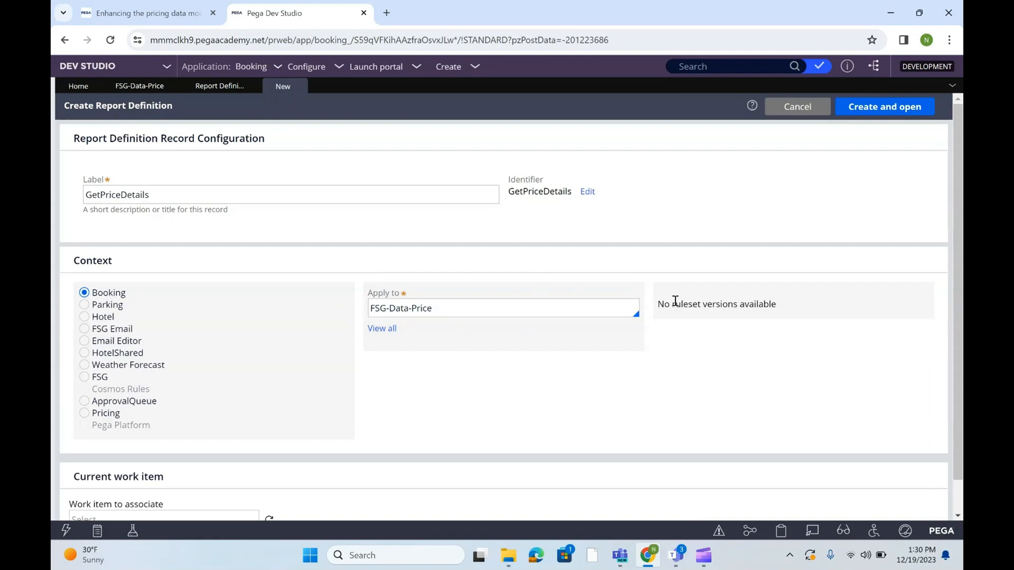
triple_click(688, 313)
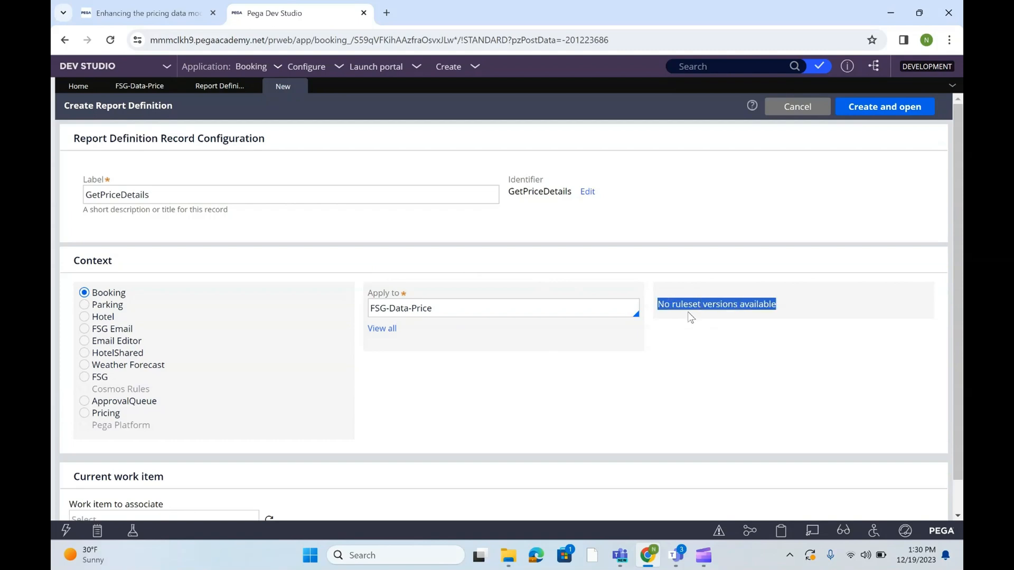
left_click(718, 325)
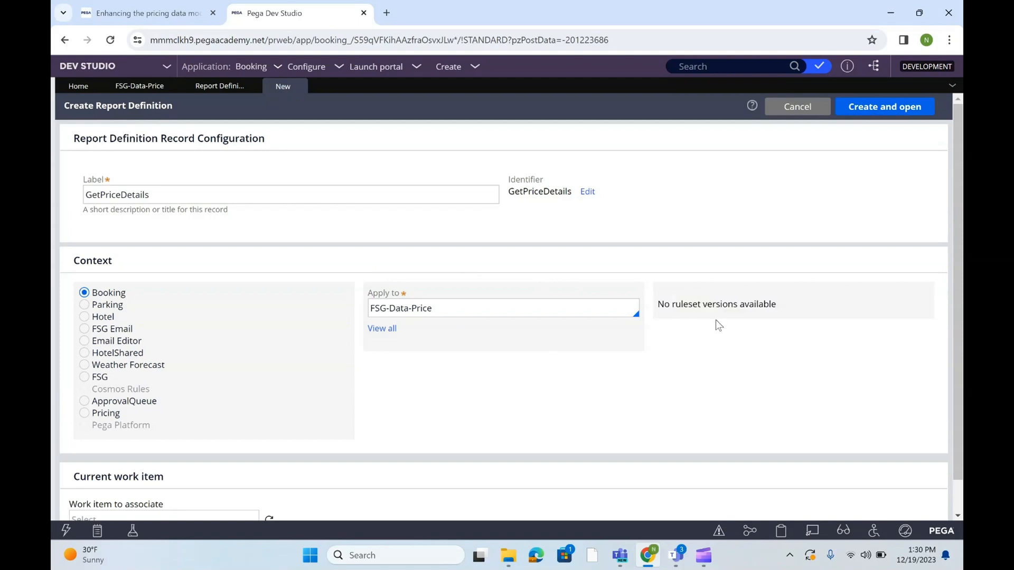
- Open the definition of the Booking application
left_click(140, 87)
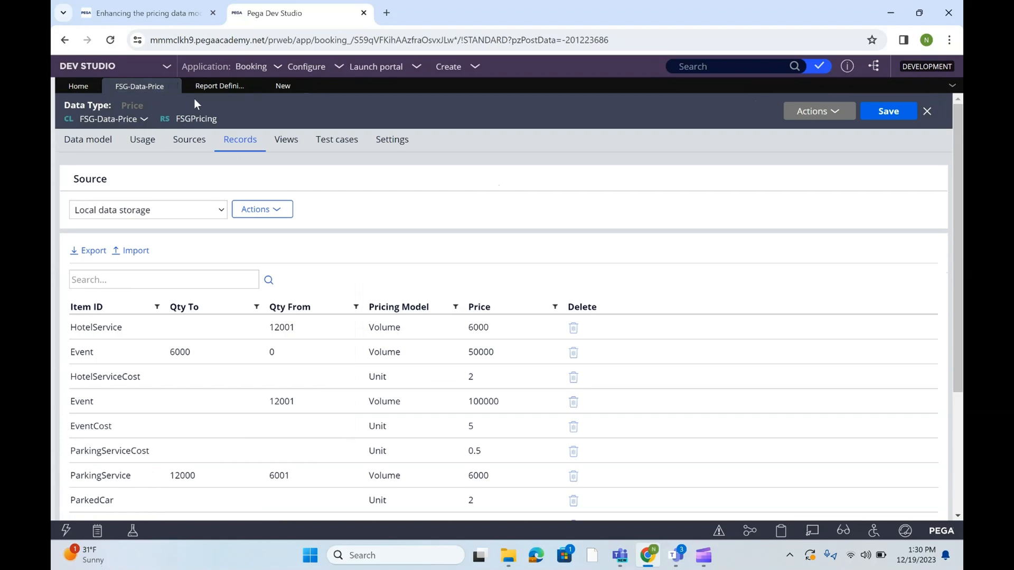
left_click(252, 66)
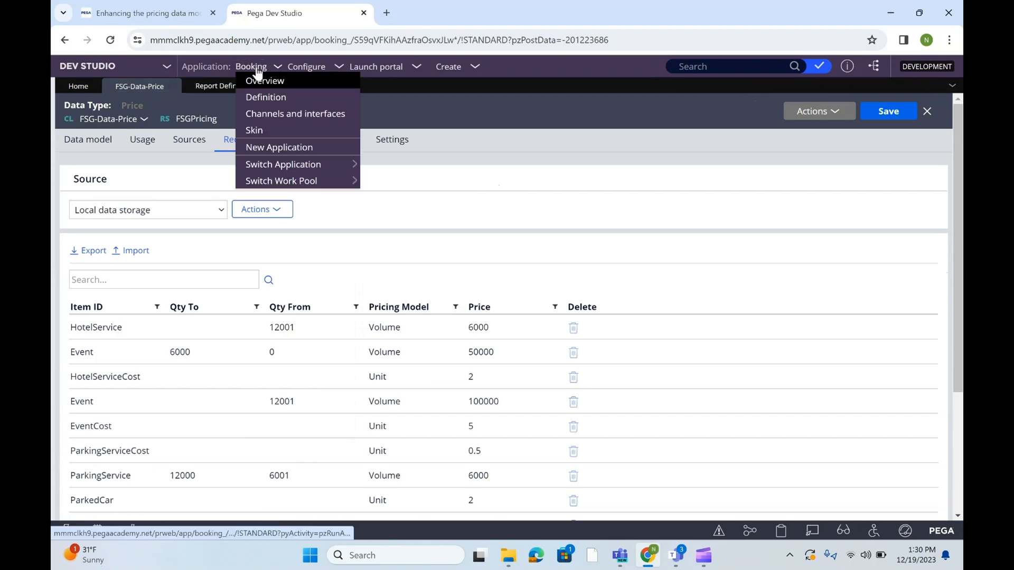
left_click(262, 97)
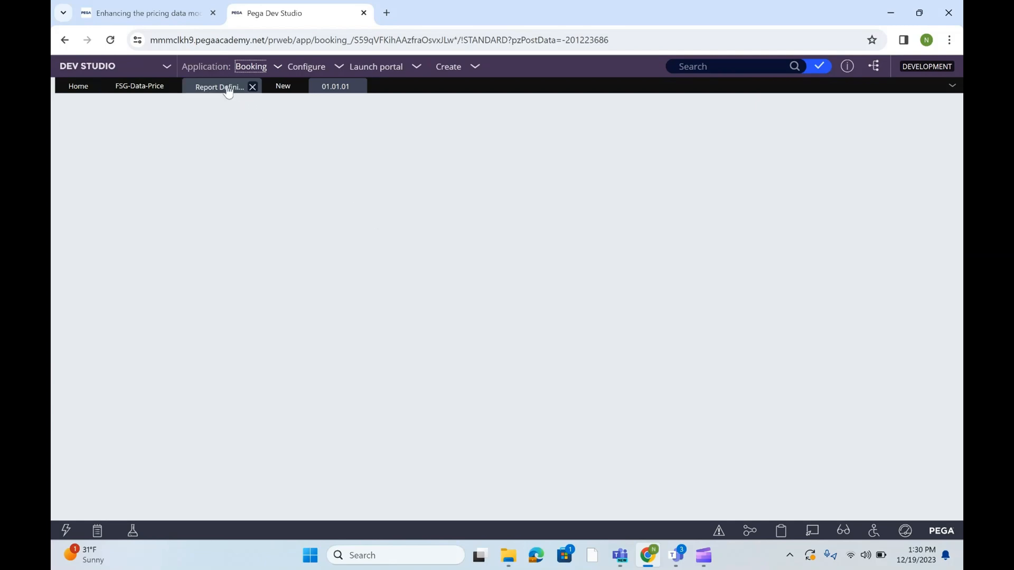
left_click(246, 86)
left_click(285, 87)
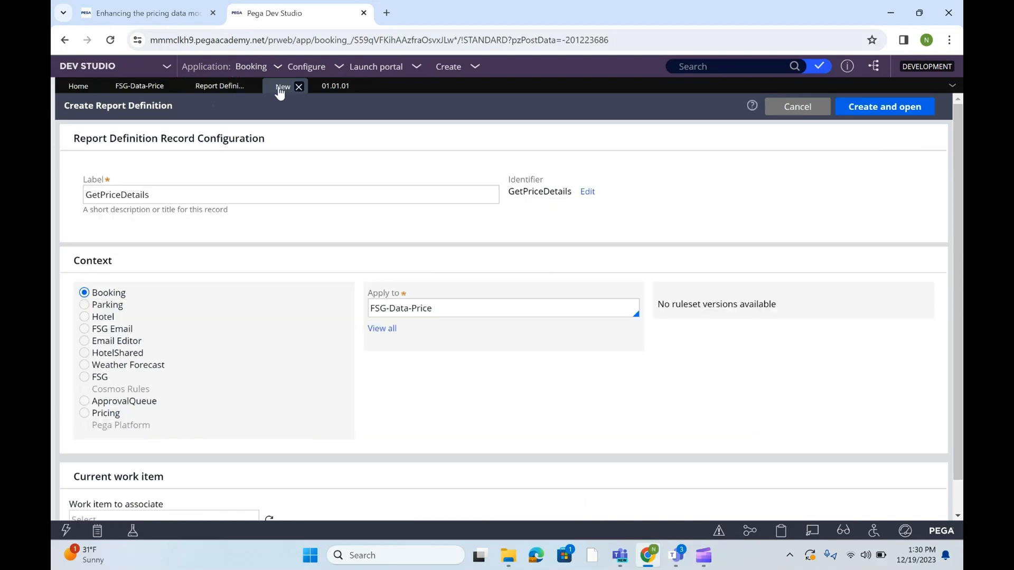
left_click(335, 92)
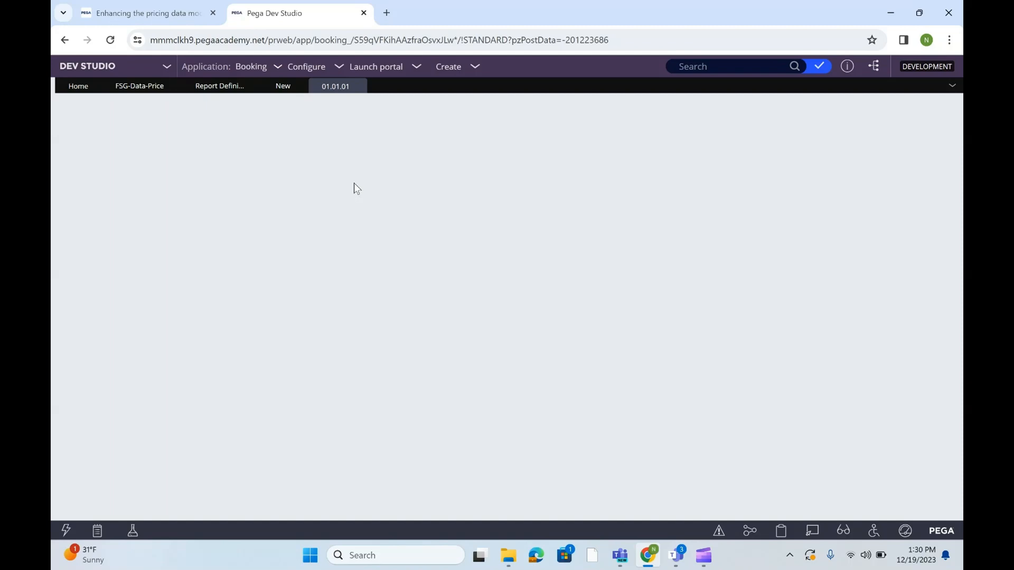
- Return to the new report definition, try the Parking and Hotel contexts, and select the FSG Email context
left_click(224, 87)
left_click(285, 90)
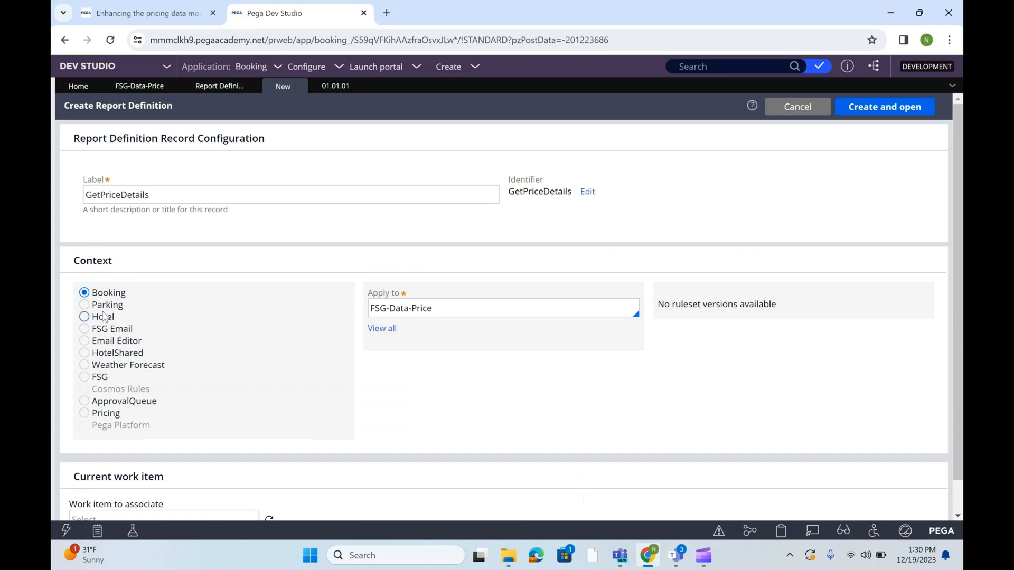
left_click(85, 305)
left_click(86, 317)
left_click(88, 332)
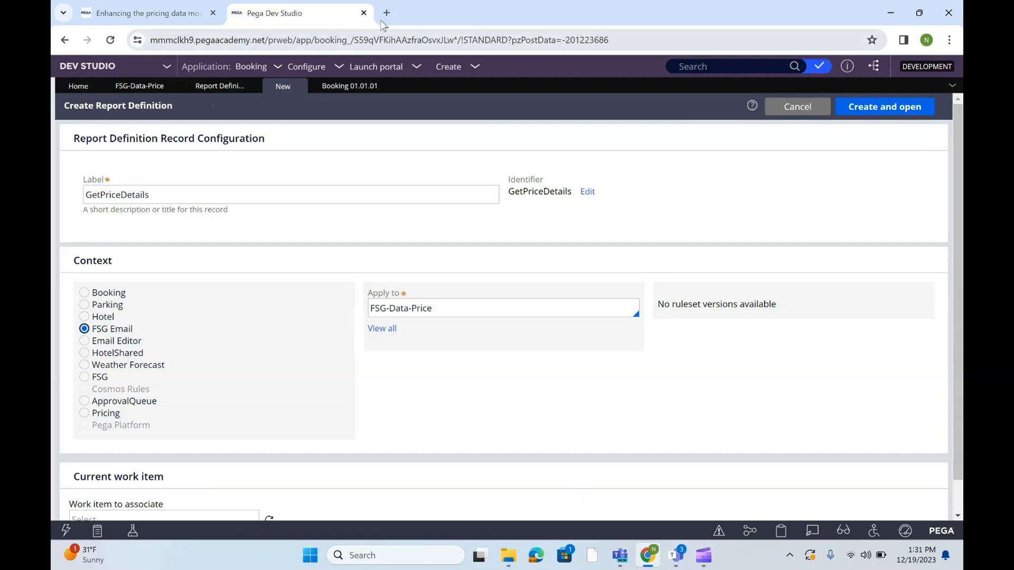
- Examine the rulesets listed in the Booking application definition and open the Booking ruleset to check version 01-01-01
left_click(352, 87)
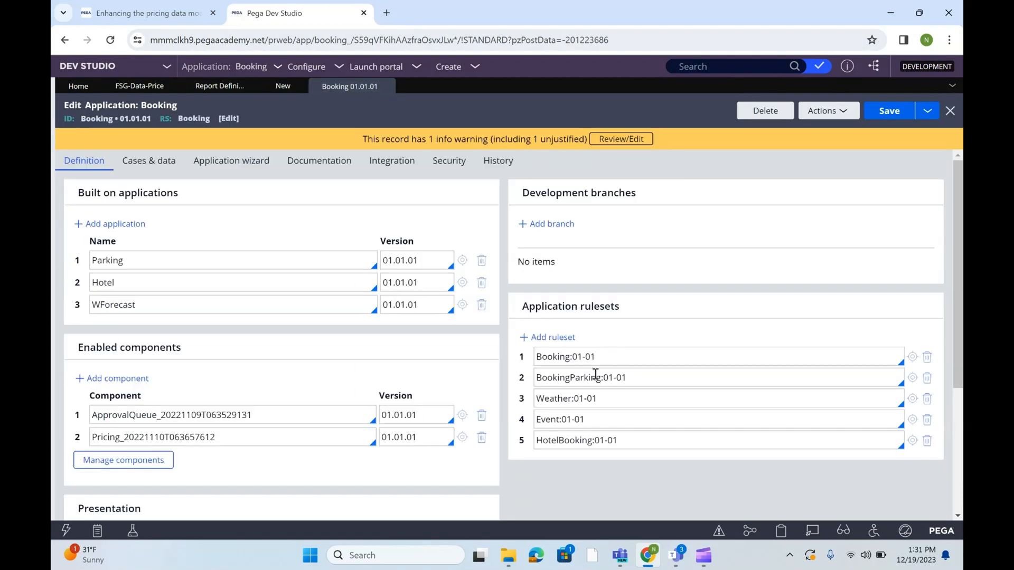
double_click(561, 358)
triple_click(560, 358)
double_click(572, 442)
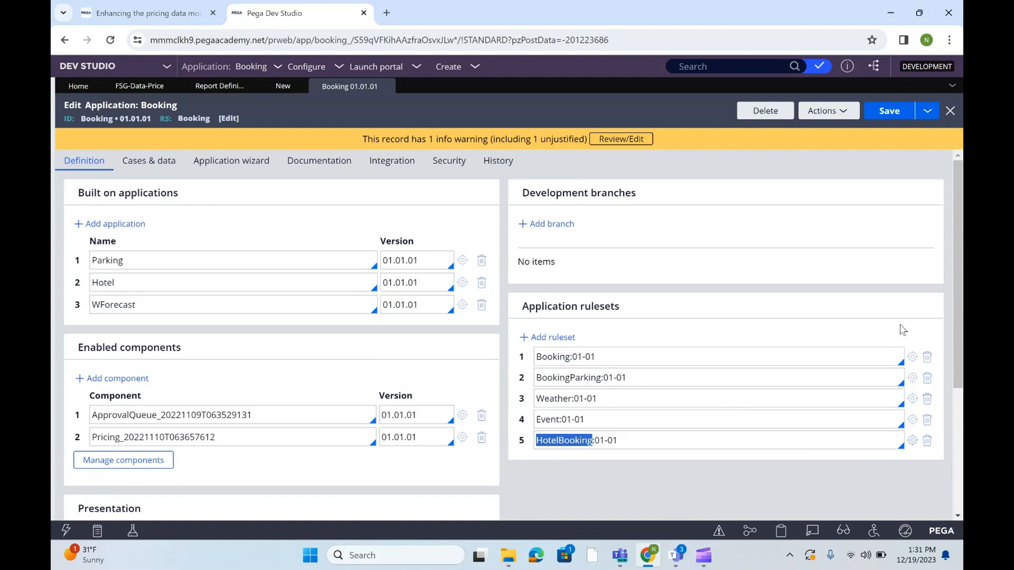
left_click(912, 356)
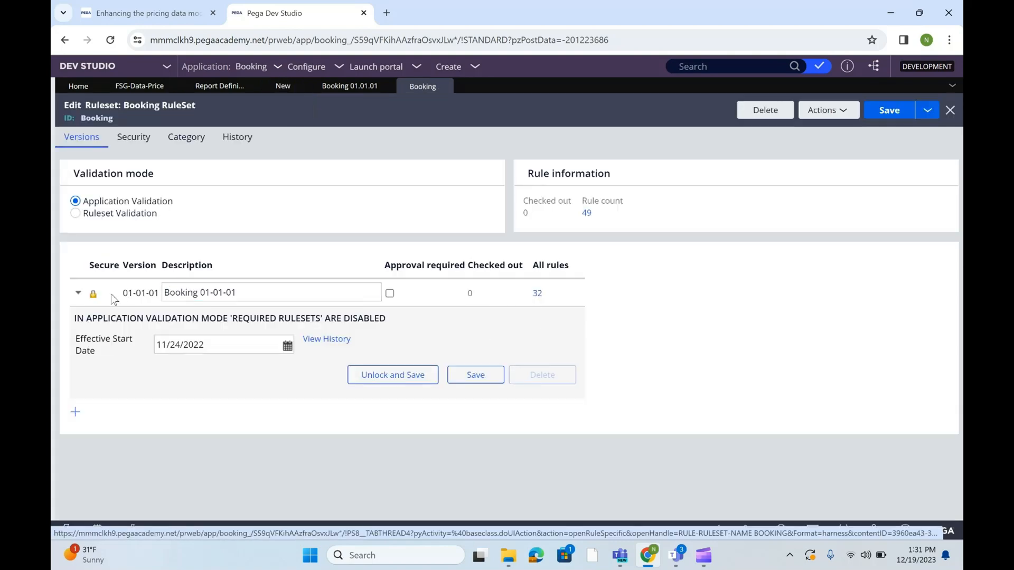
left_click(81, 295)
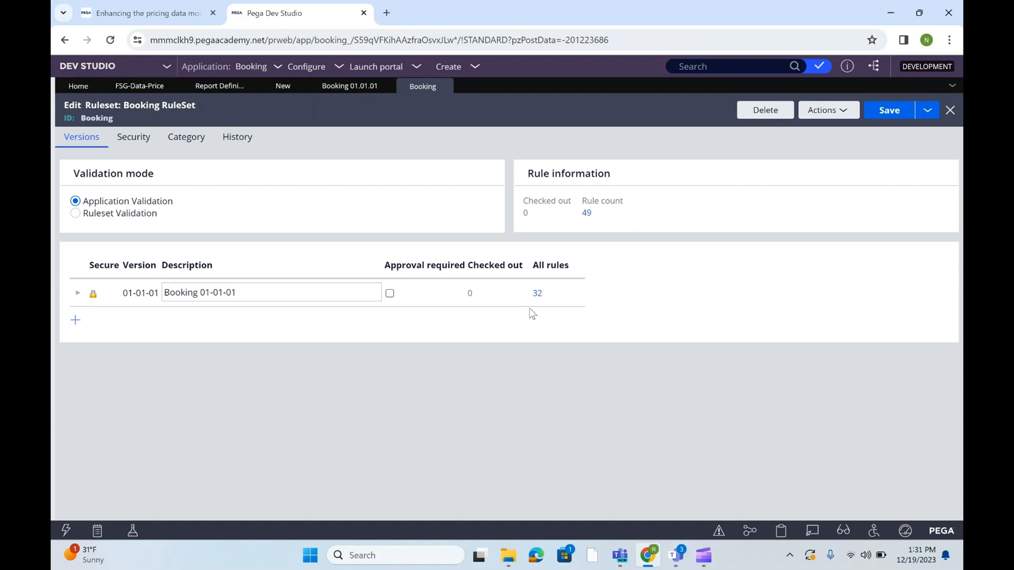
- Add version 01-01-02 to the Booking ruleset and save the ruleset
left_click(76, 320)
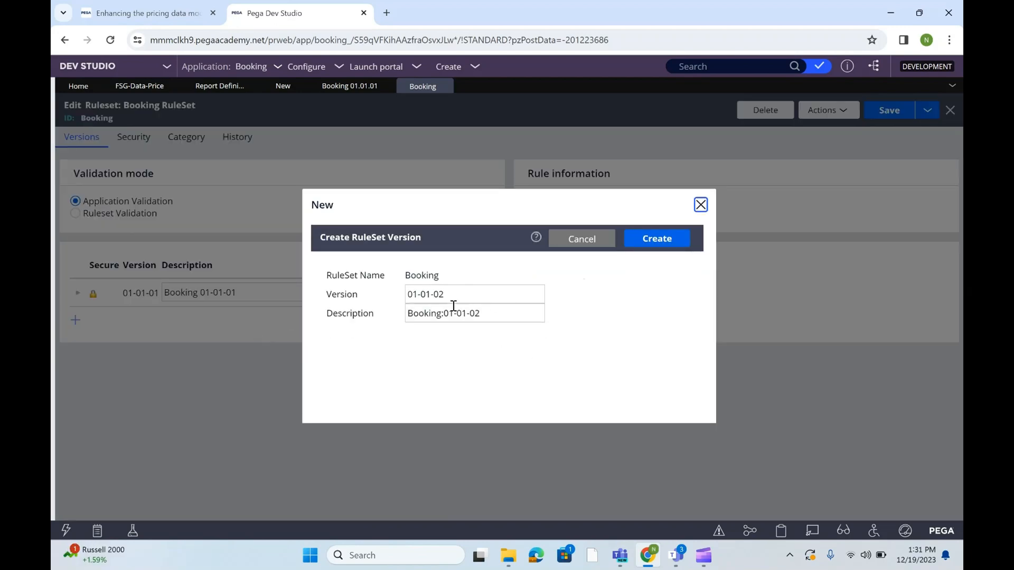
left_click(658, 240)
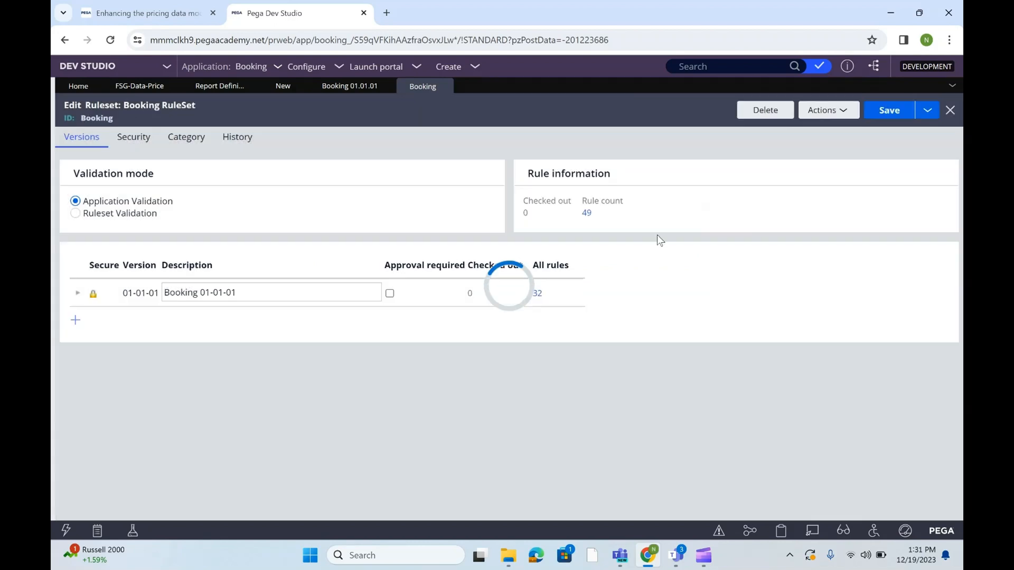
left_click(891, 115)
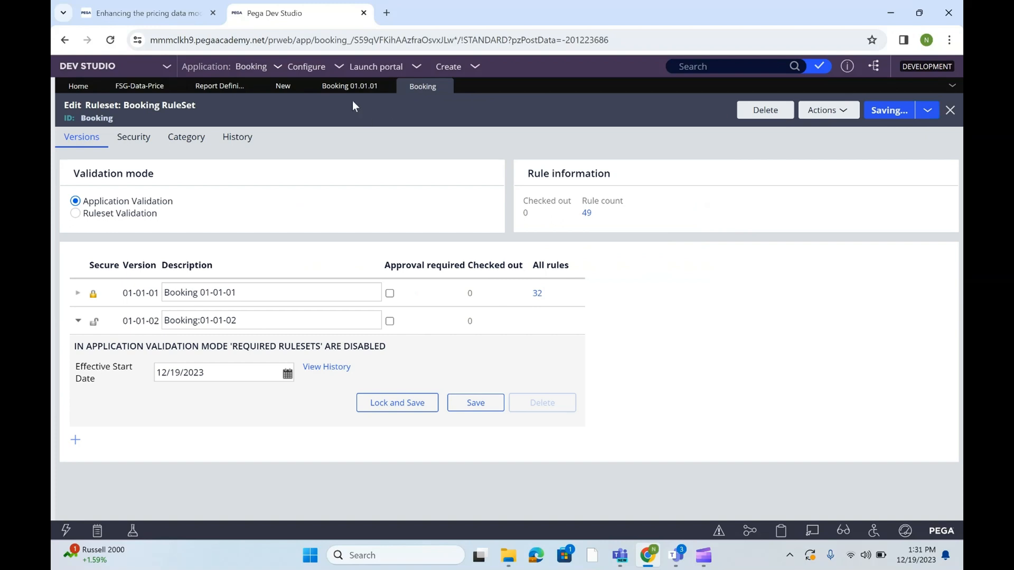
- Create the GetPriceDetails report definition in the Booking context and ruleset version 01-01-02, and close the Booking application and ruleset records
left_click(280, 90)
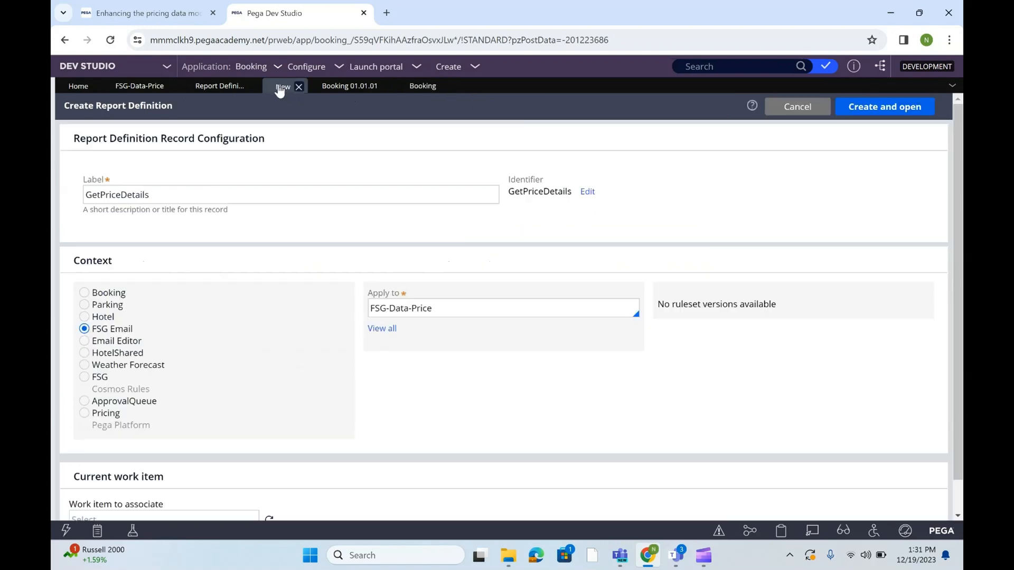
left_click(84, 292)
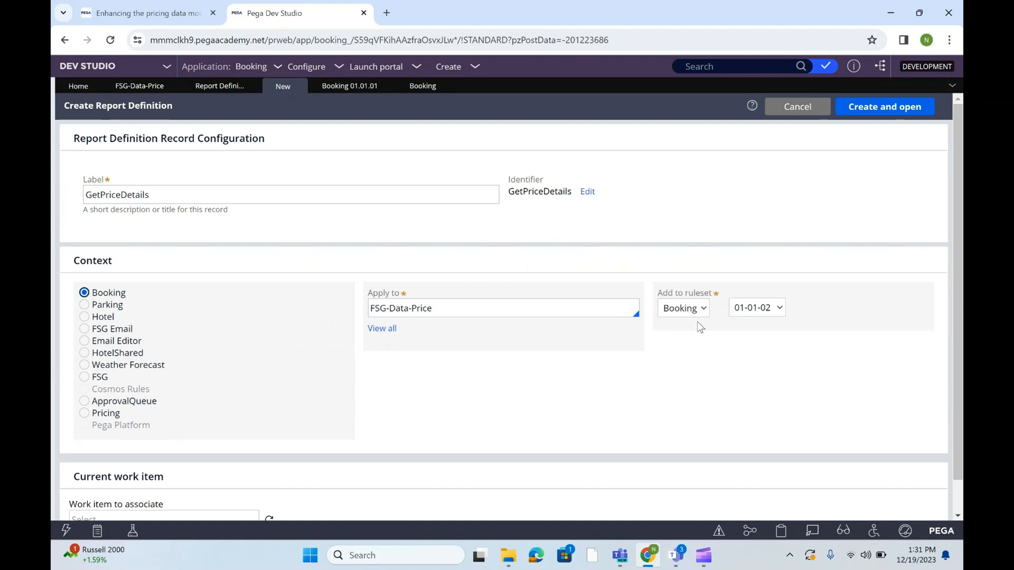
left_click(681, 309)
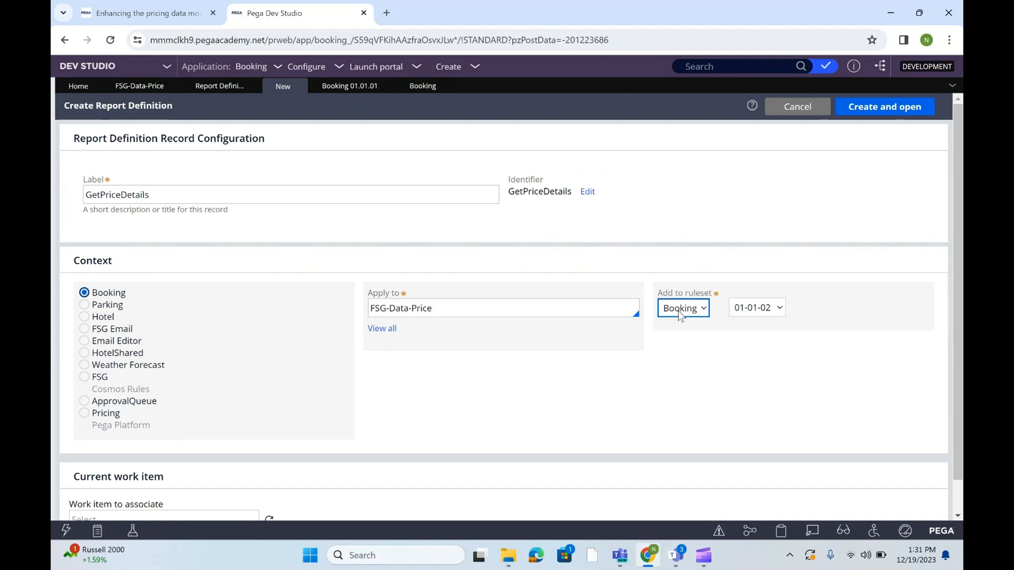
left_click(757, 311)
left_click(759, 239)
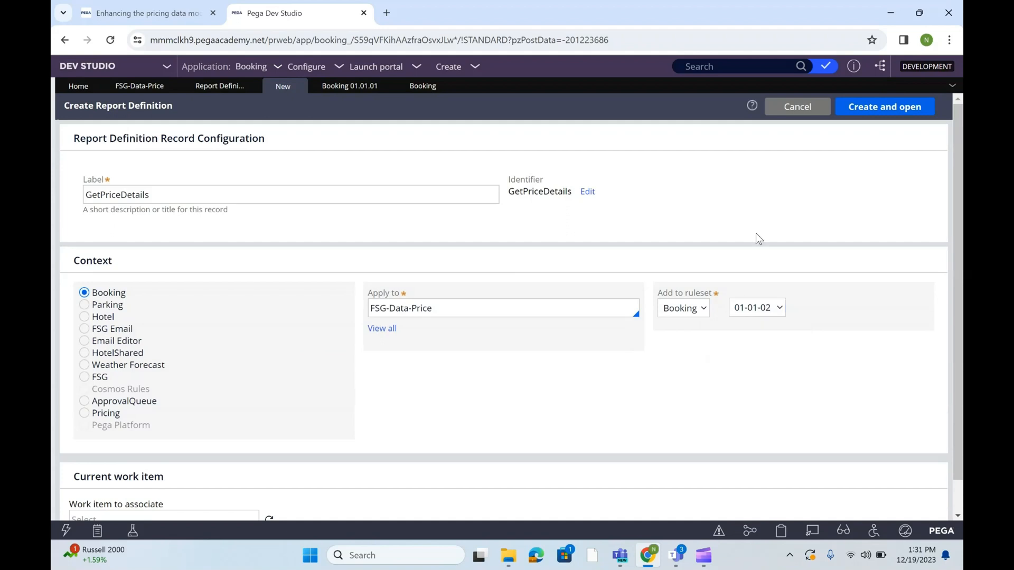
left_click(876, 112)
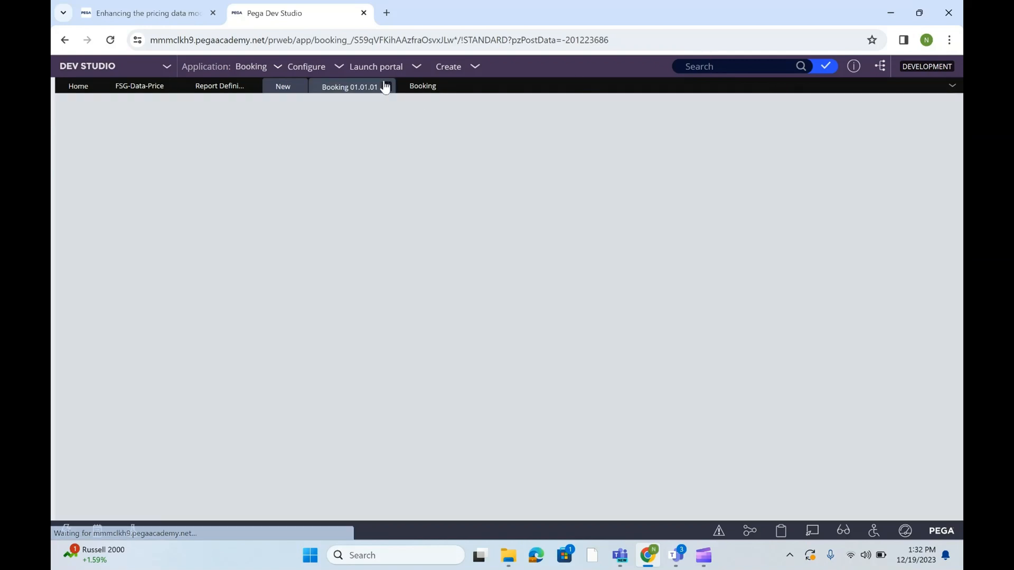
left_click(386, 86)
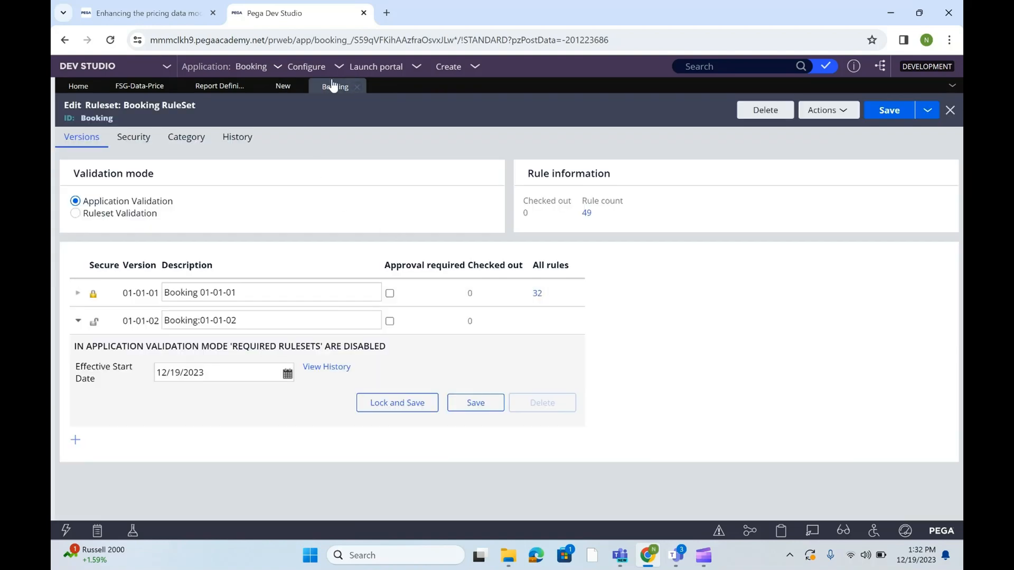
left_click(356, 88)
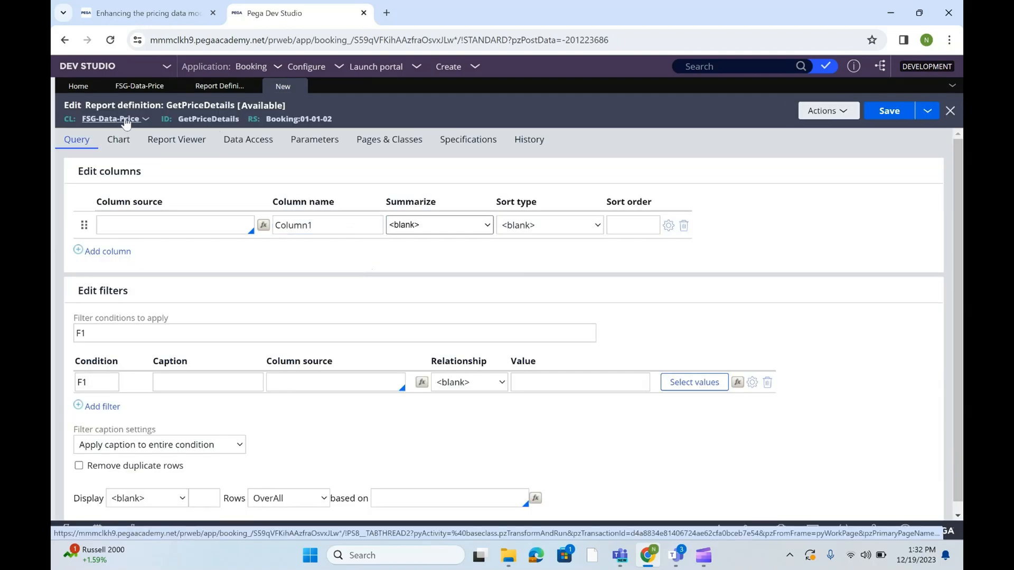
- Check the fields in the FSG-Data-Price records and set the report's first column source to .ItemID
left_click(189, 221)
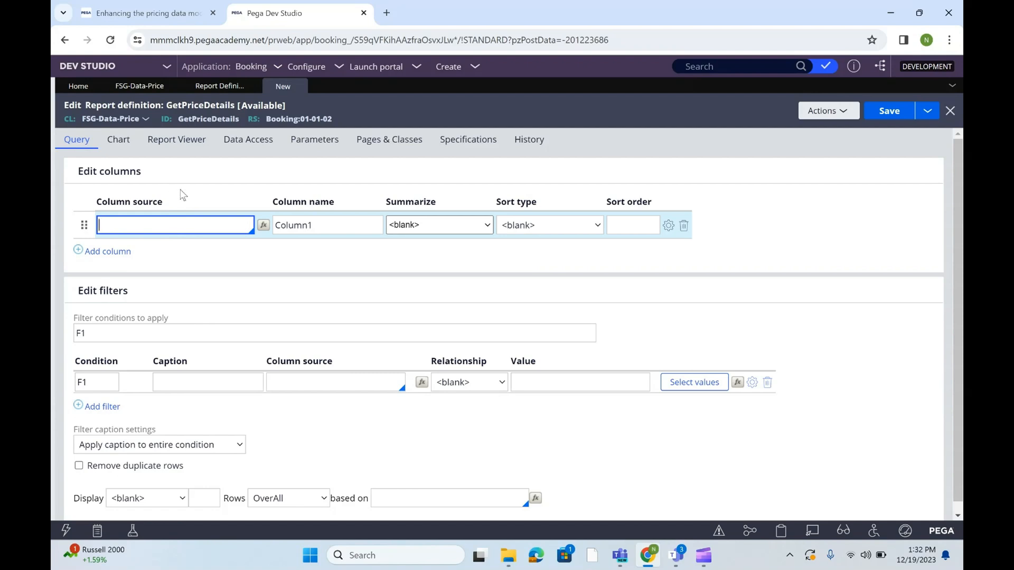
left_click(139, 85)
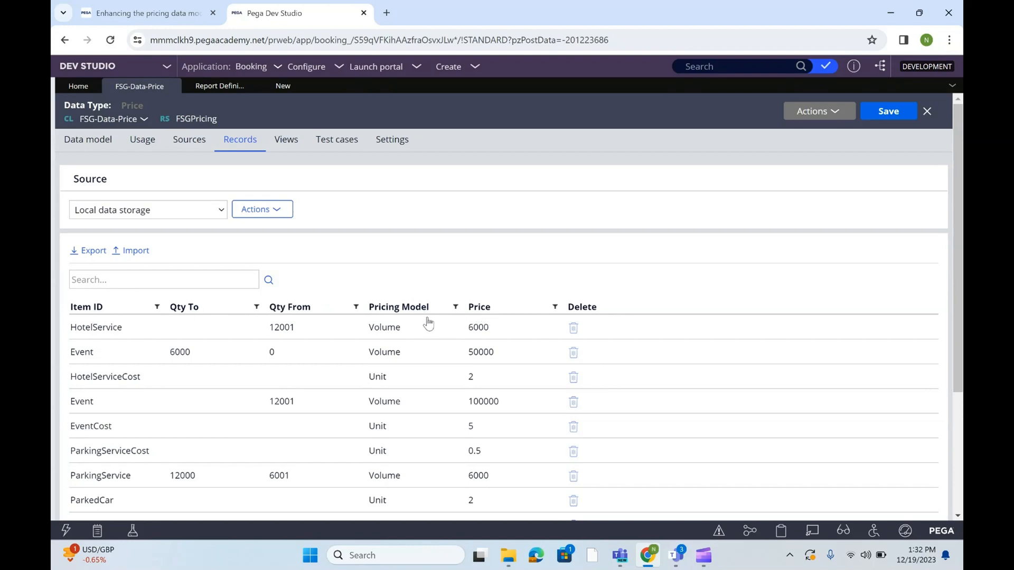
left_click(280, 91)
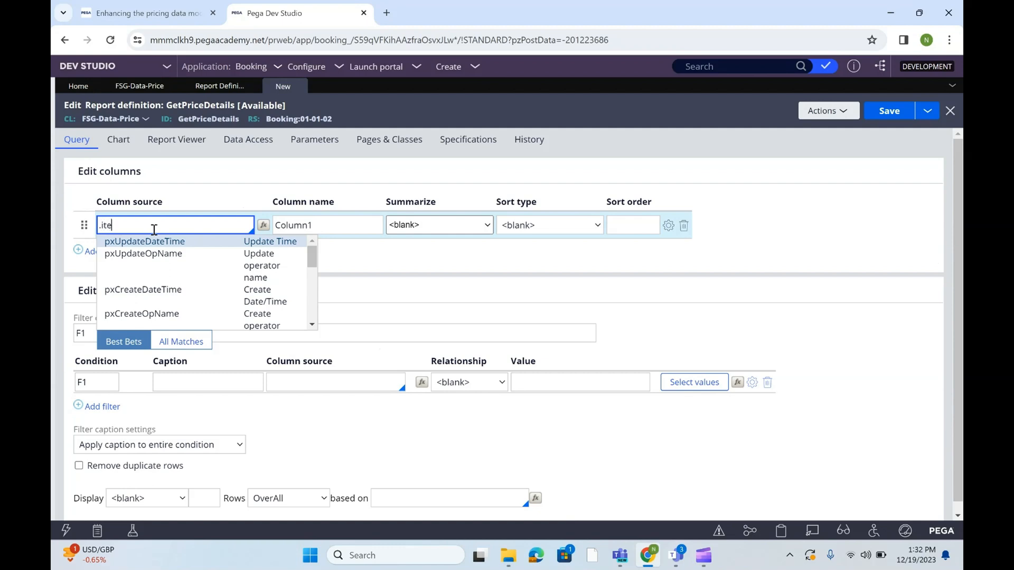
left_click(132, 242)
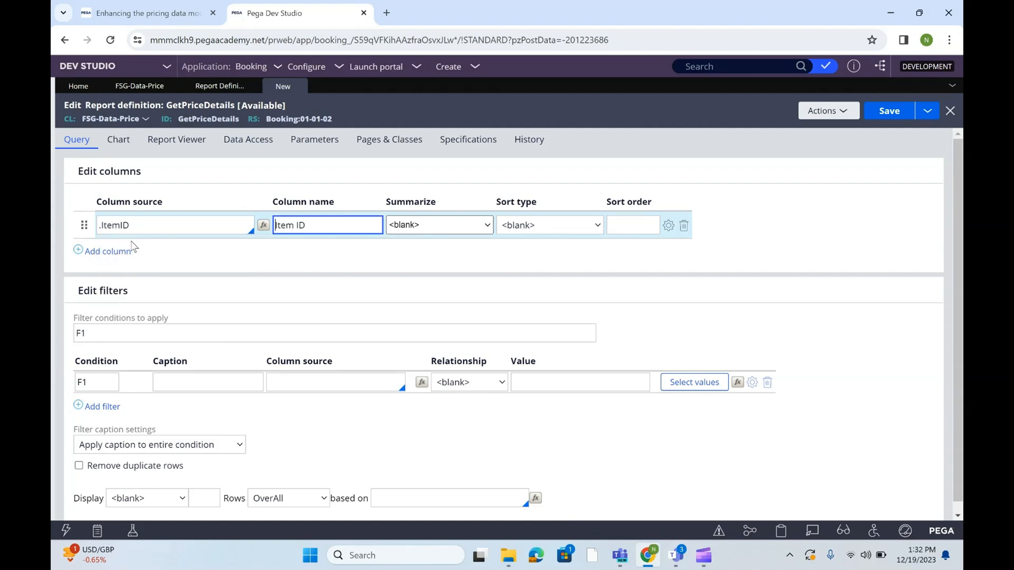
triple_click(294, 222)
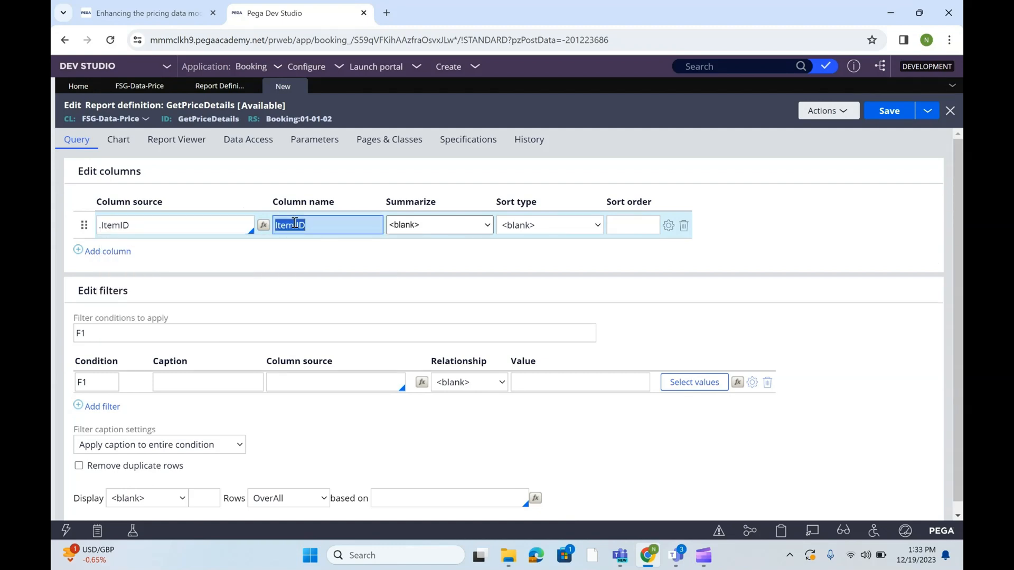
double_click(302, 226)
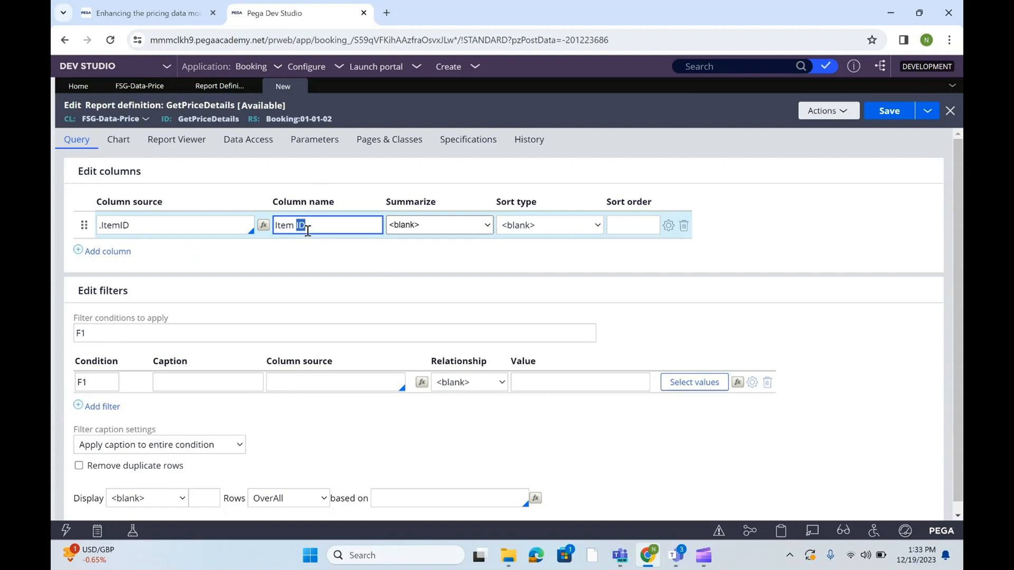
- Add a second report column with .PricingModel as its source, rechecking the price data records for the field
left_click(128, 255)
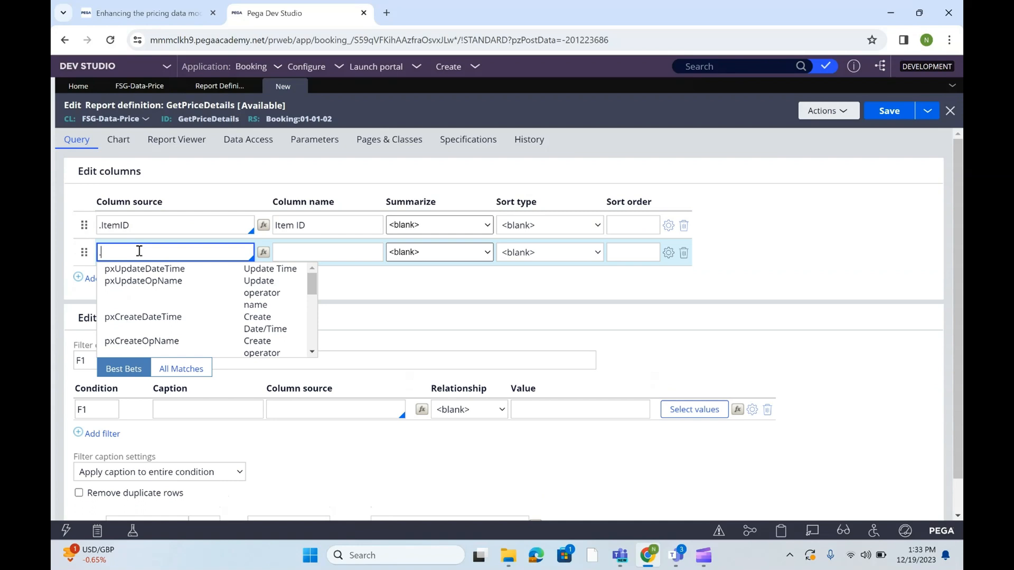
left_click(140, 85)
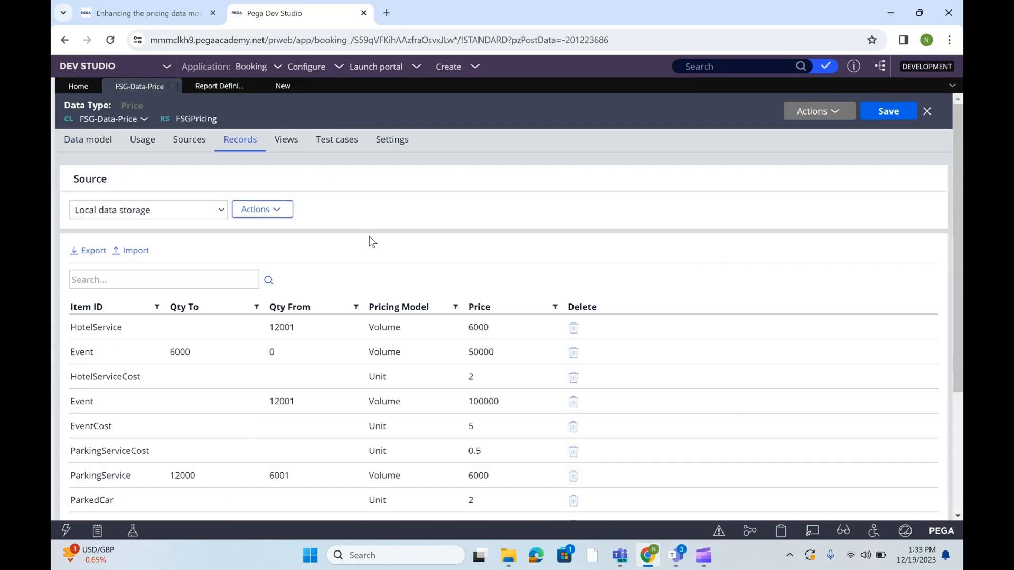
left_click(284, 90)
left_click(217, 255)
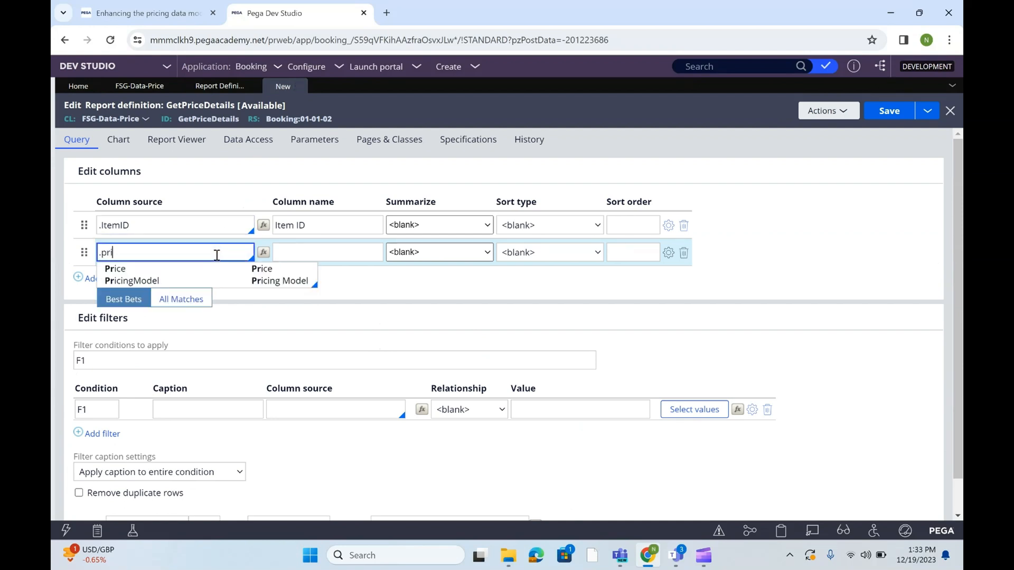
type(".pri")
key("Down")
key("Down")
key("Return")
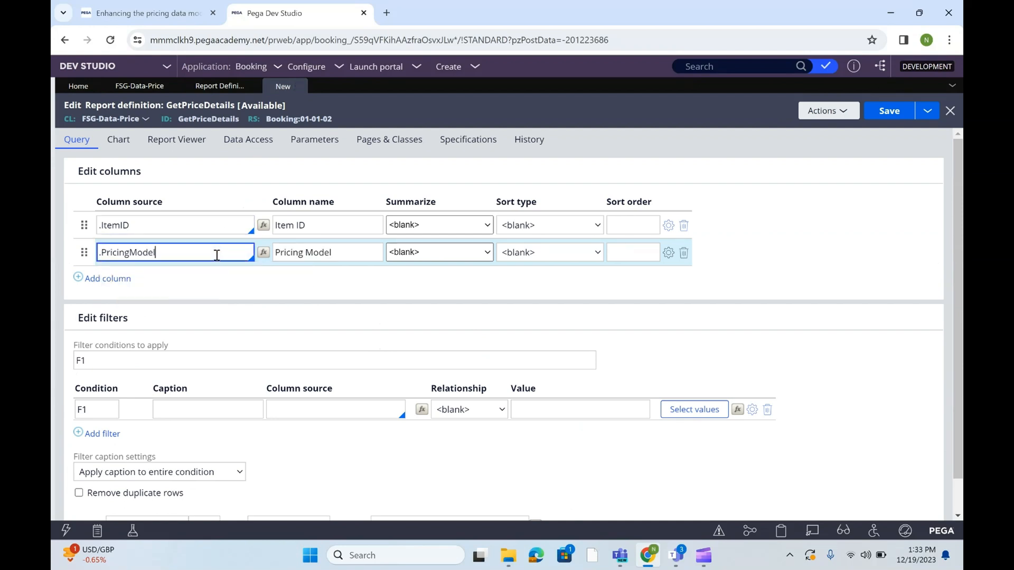
- Add a third report column with .Price as its source, check the column names and save the report definition
left_click(117, 280)
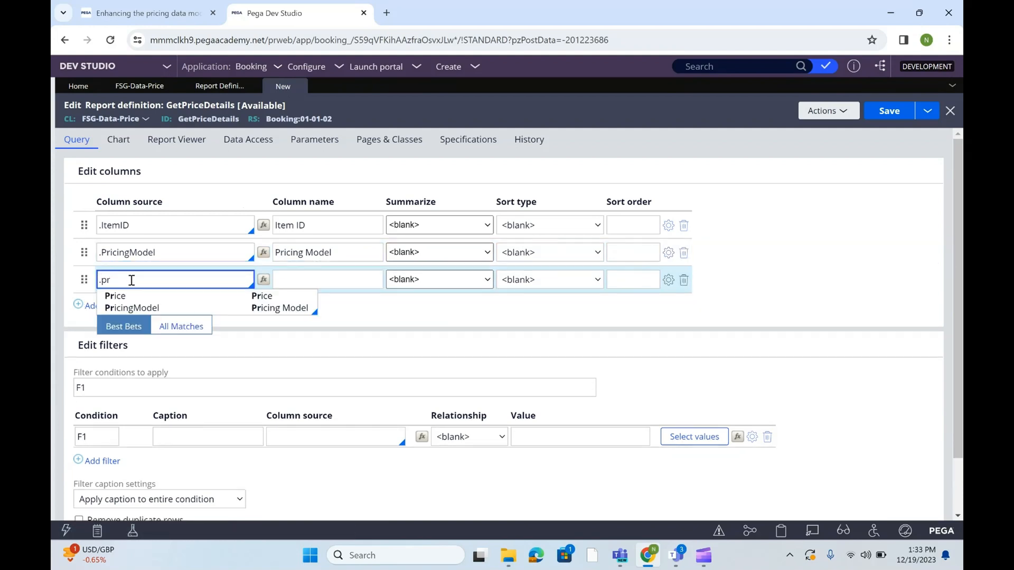
key("Return")
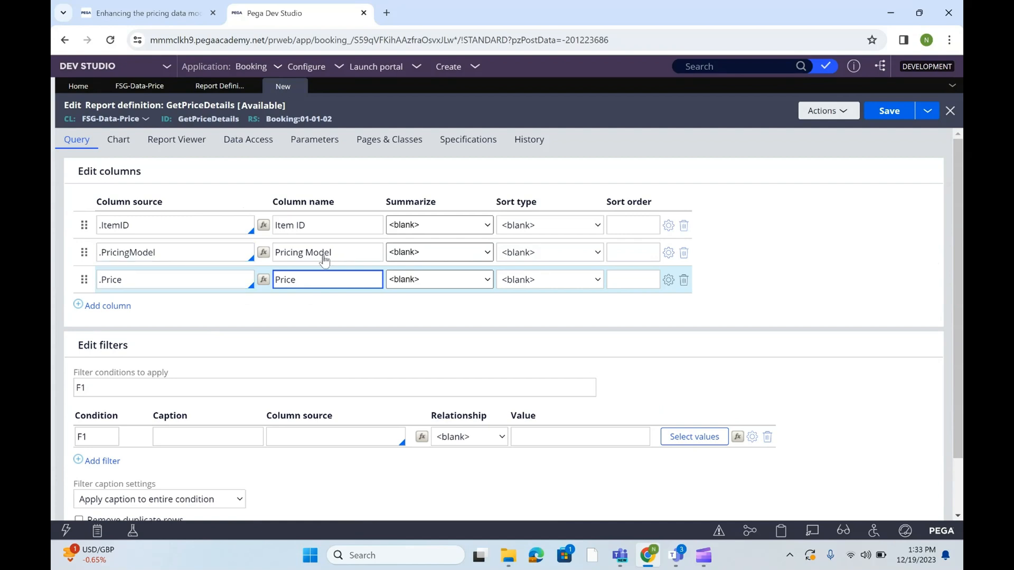
left_click(296, 220)
left_click(297, 252)
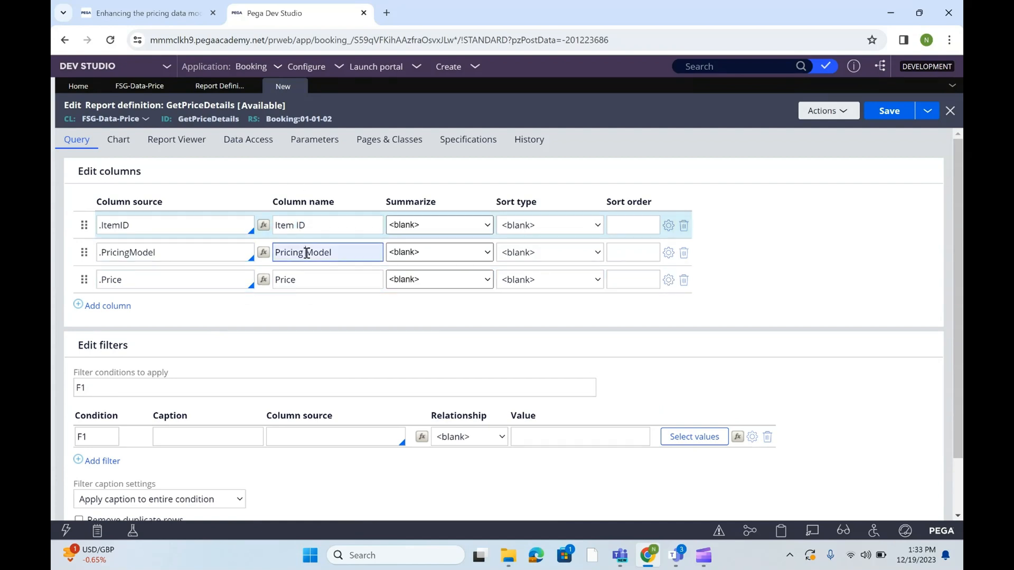
triple_click(297, 253)
left_click(297, 272)
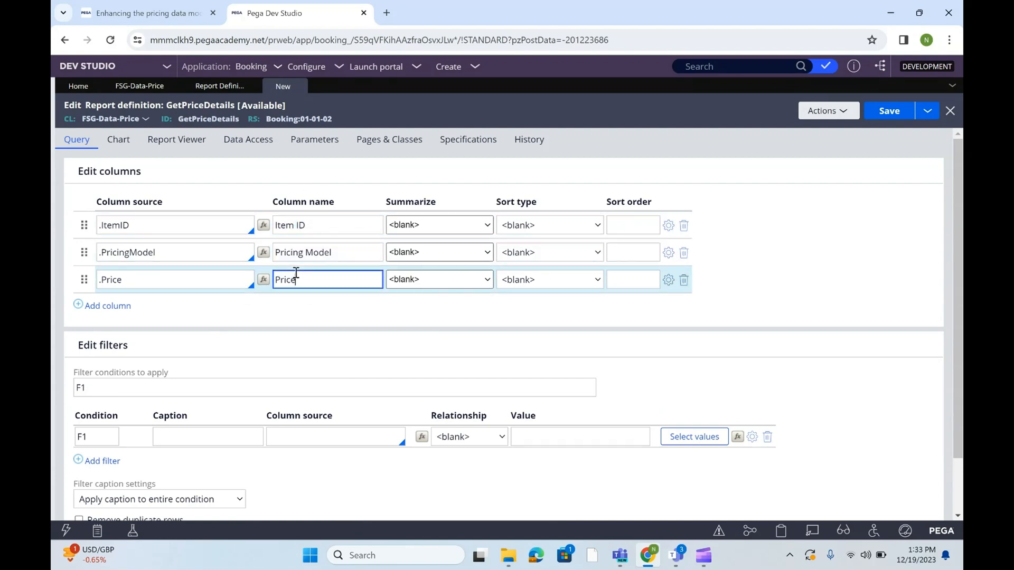
left_click(889, 111)
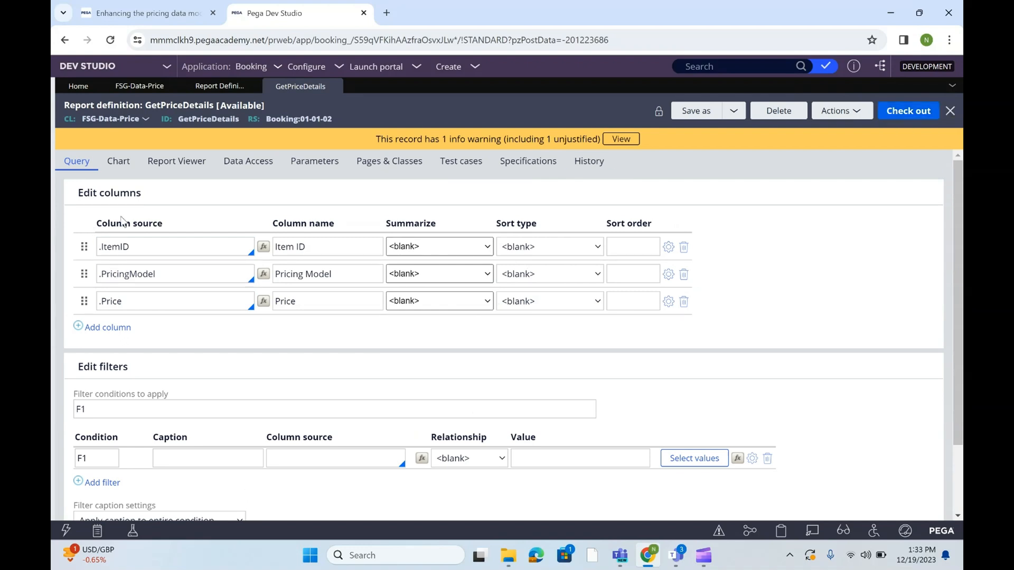
left_click(433, 301)
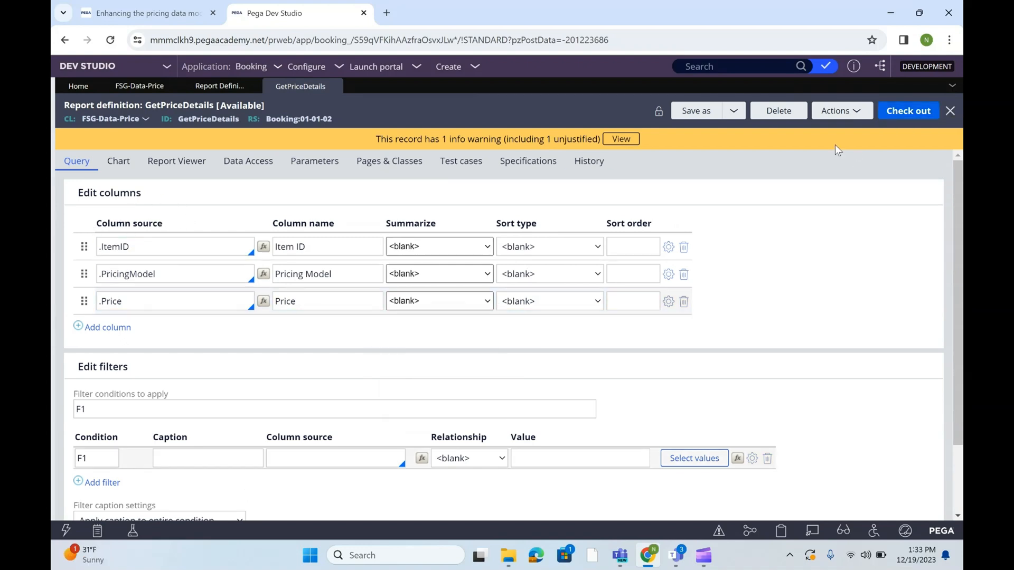
- Run the GetPriceDetails report, examine the item, pricing model and price rows full screen, and minimize the results window
left_click(831, 120)
left_click(801, 126)
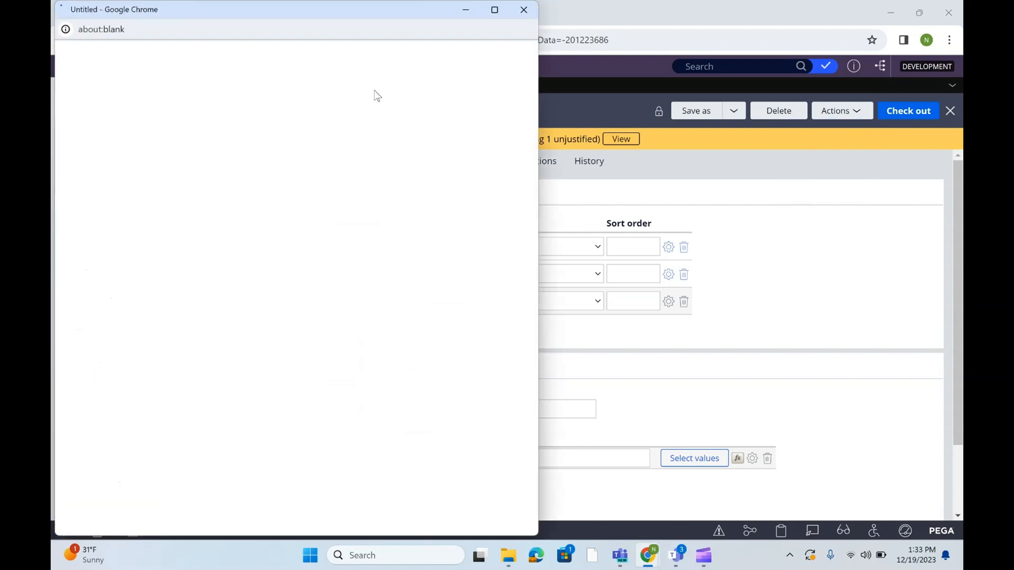
left_click(494, 10)
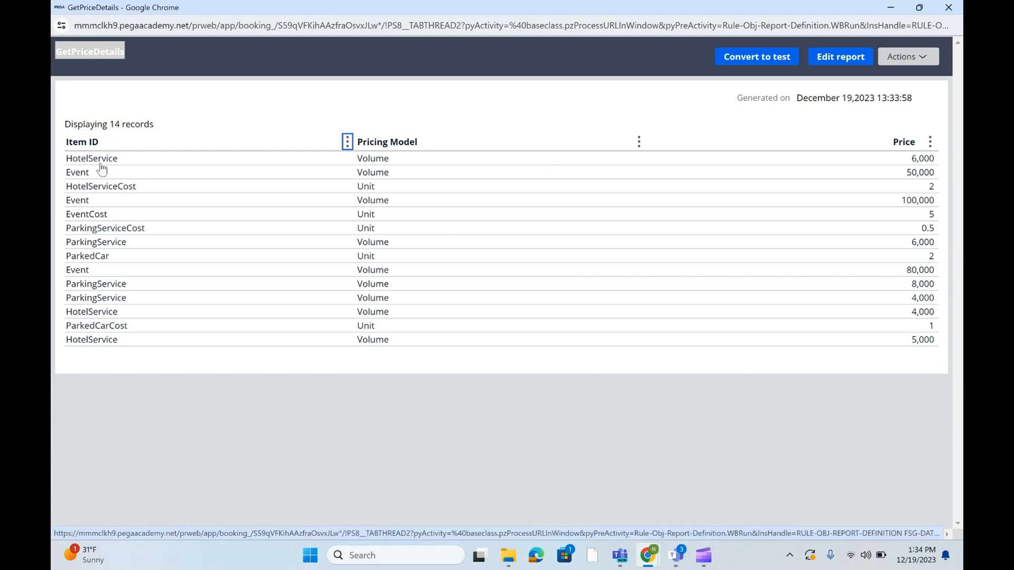
left_click(343, 271)
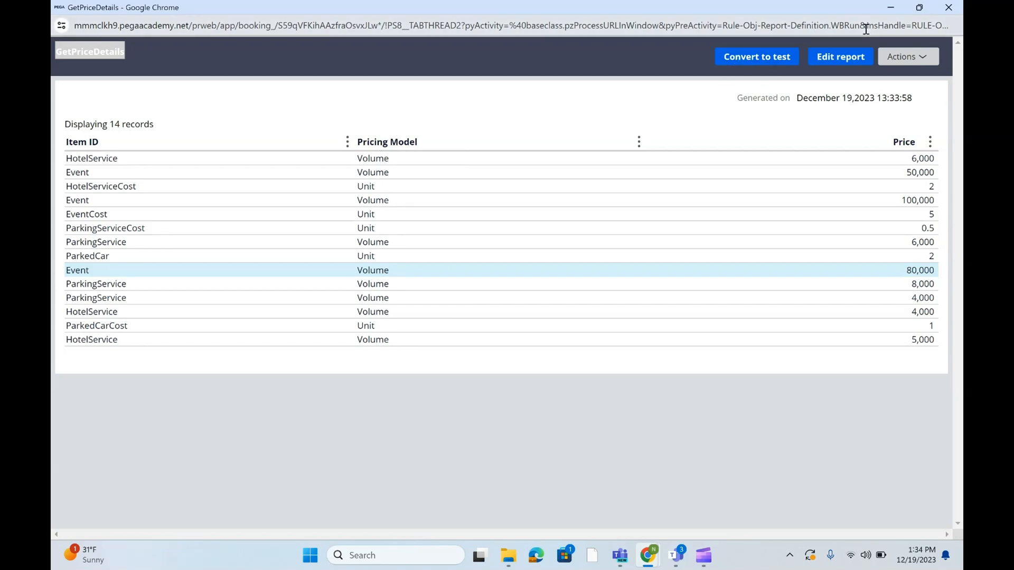
left_click(891, 7)
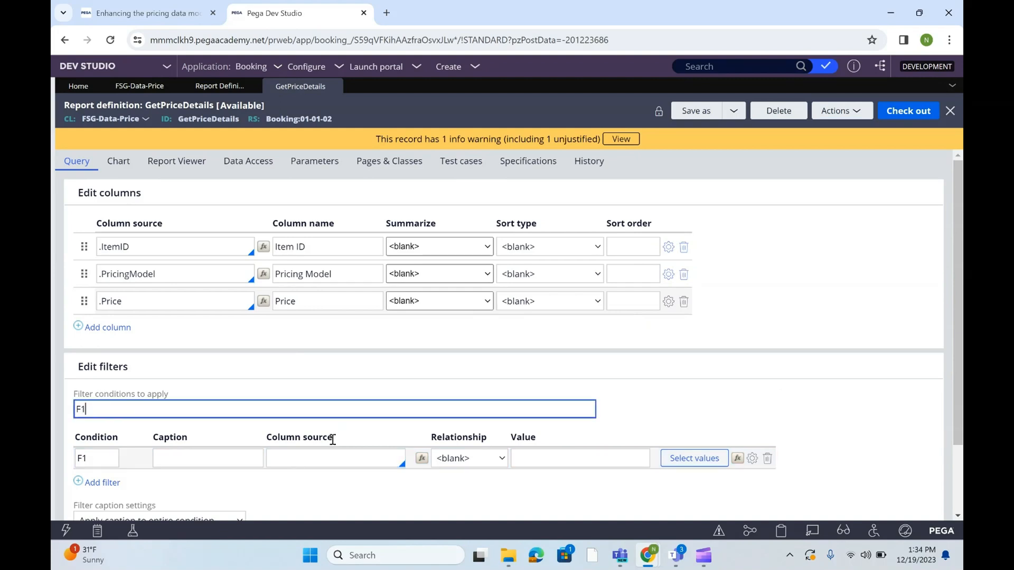
- Set filter condition F1 to require .PricingModel is equal to "Unit"
left_click(318, 455)
type(".price")
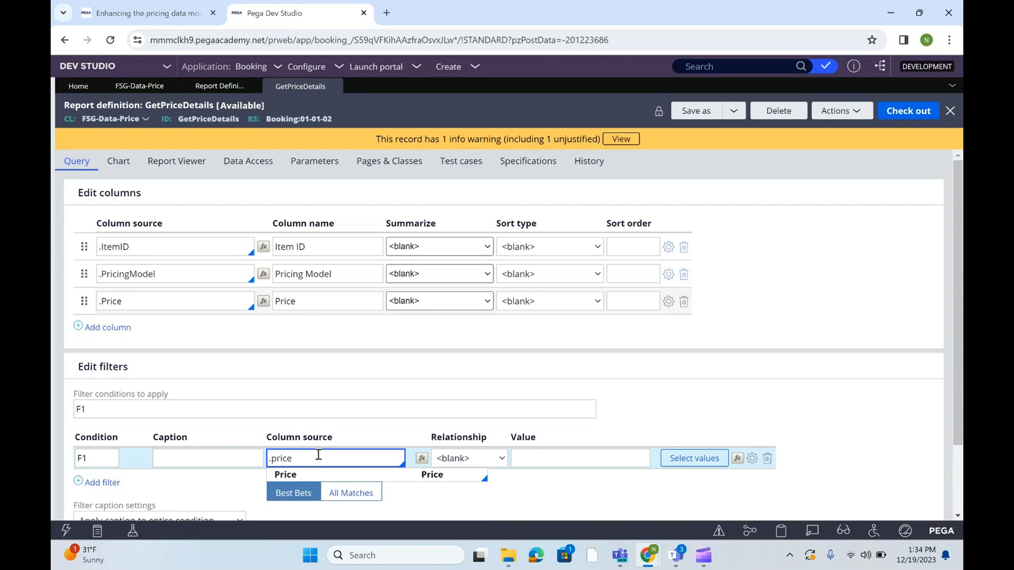
type("=")
key("BackSpace")
key("BackSpace")
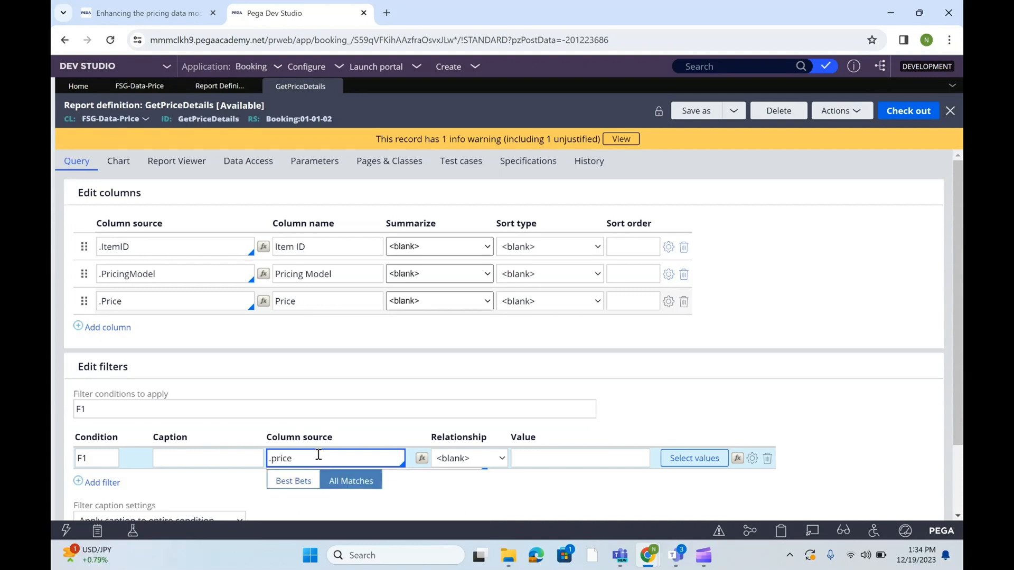
type("in")
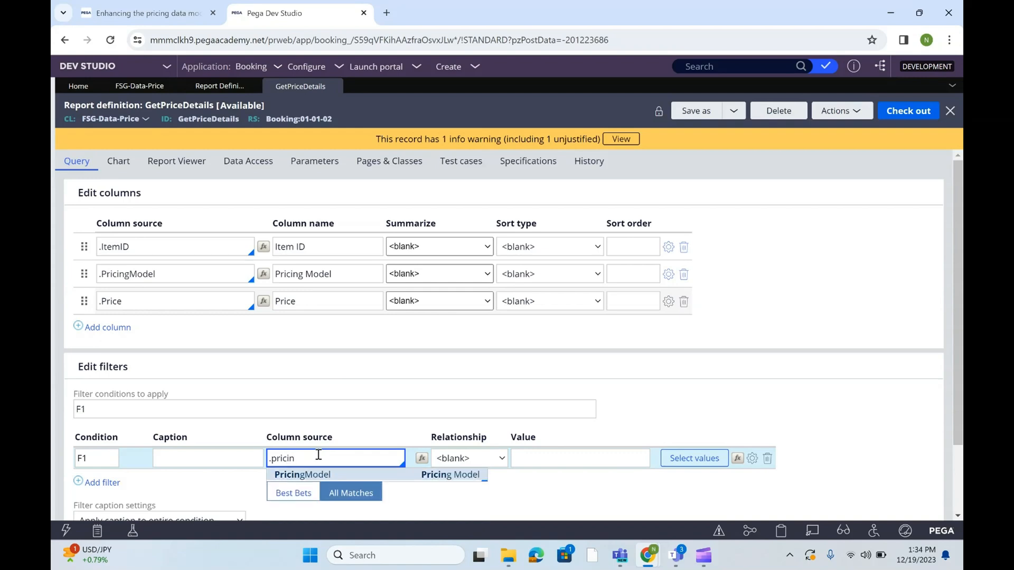
left_click(309, 475)
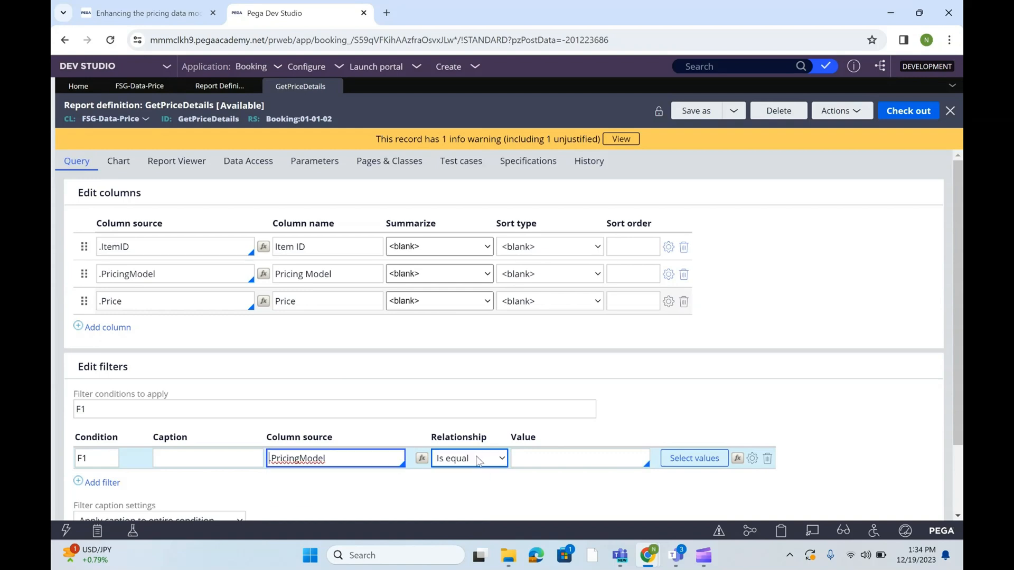
left_click(518, 451)
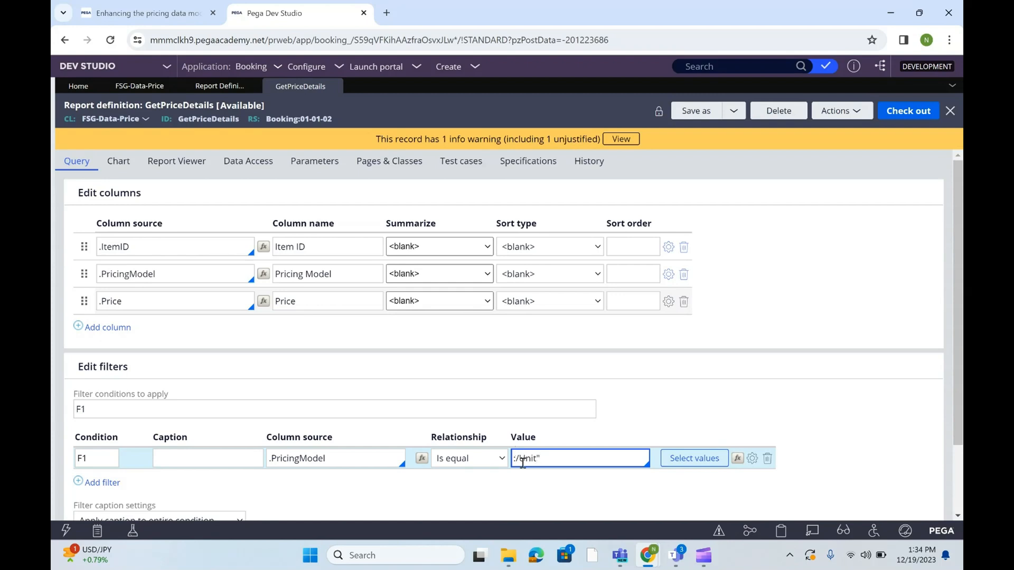
key("BackSpace")
type("\"")
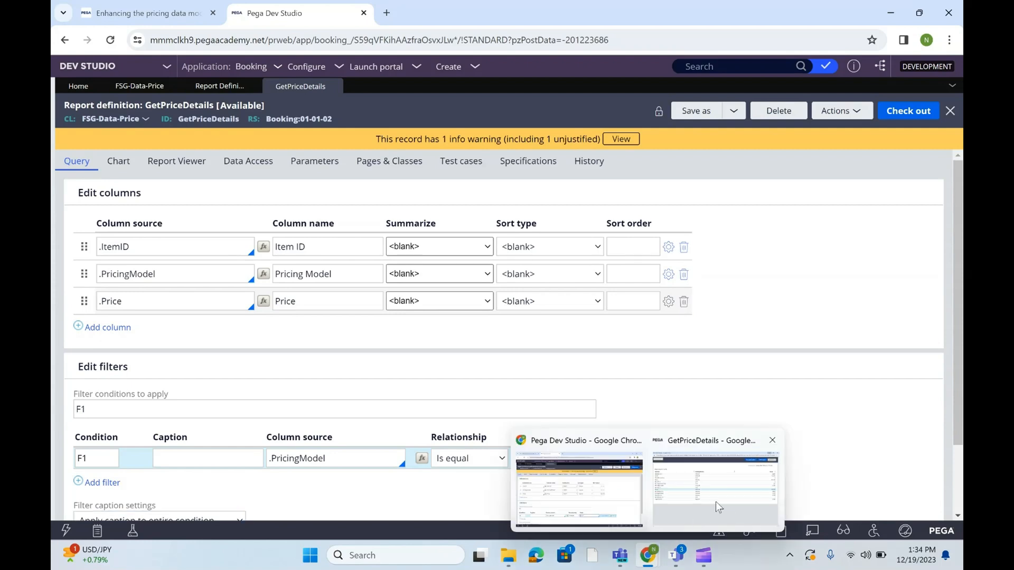
- Check out the GetPriceDetails report definition, run it with the filter and examine the returned rows against the earlier unfiltered results
left_click(697, 503)
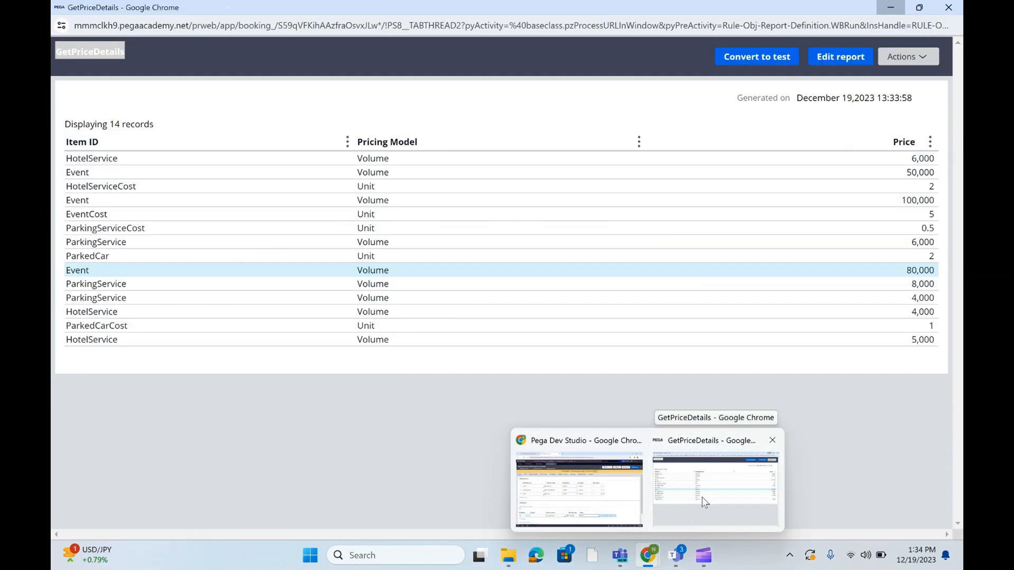
key("alt+Tab")
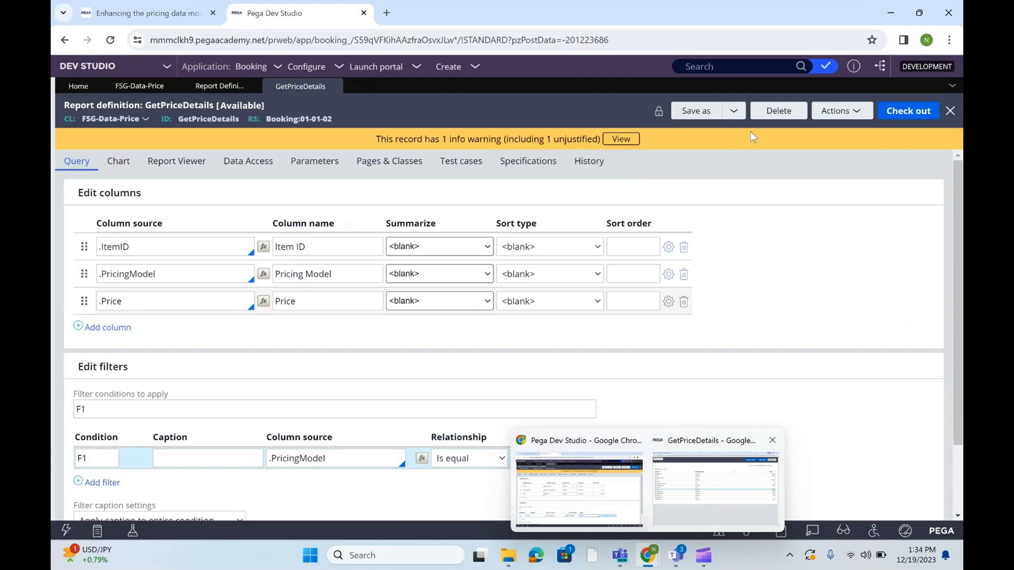
left_click(903, 118)
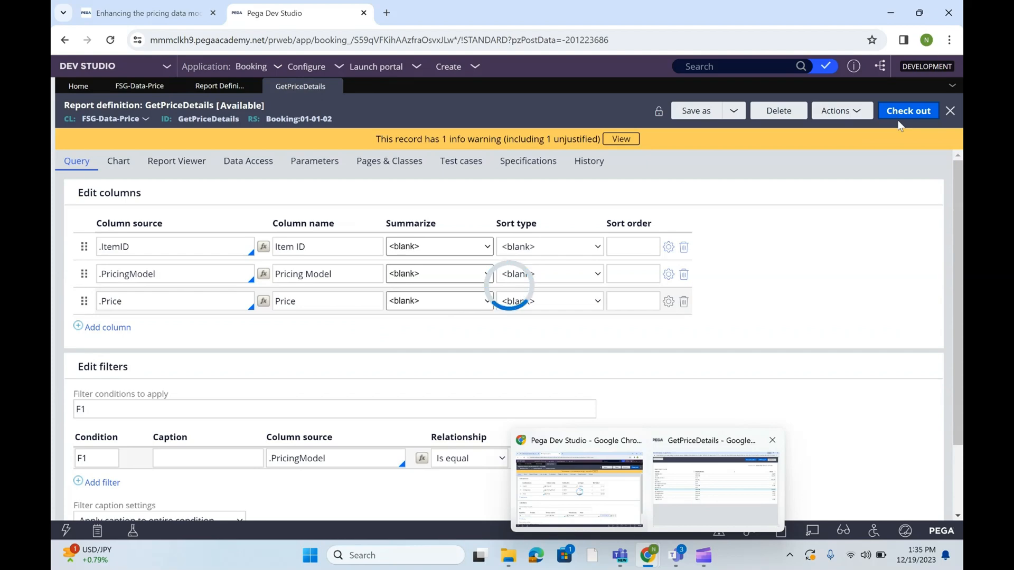
left_click(896, 116)
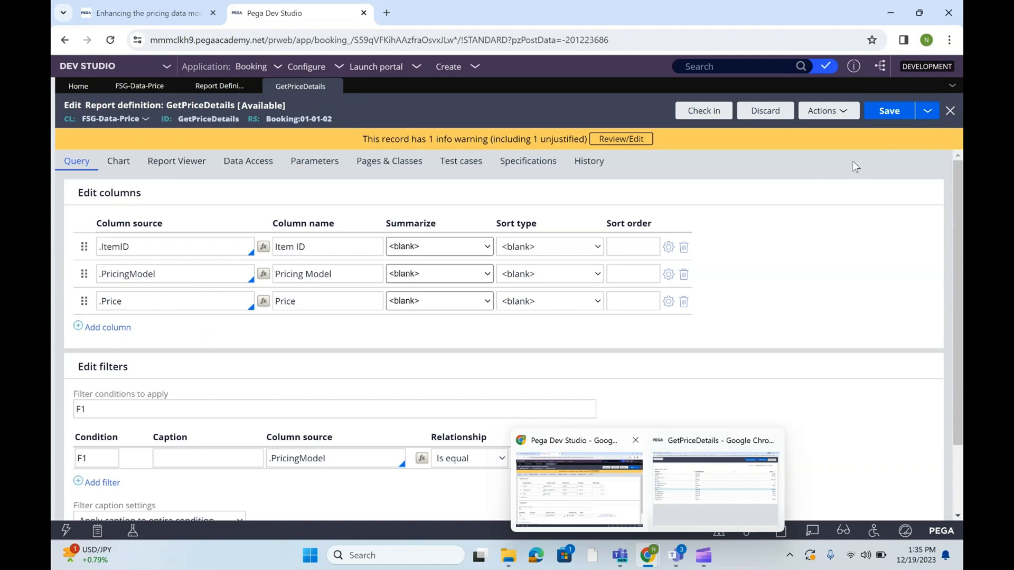
left_click(828, 113)
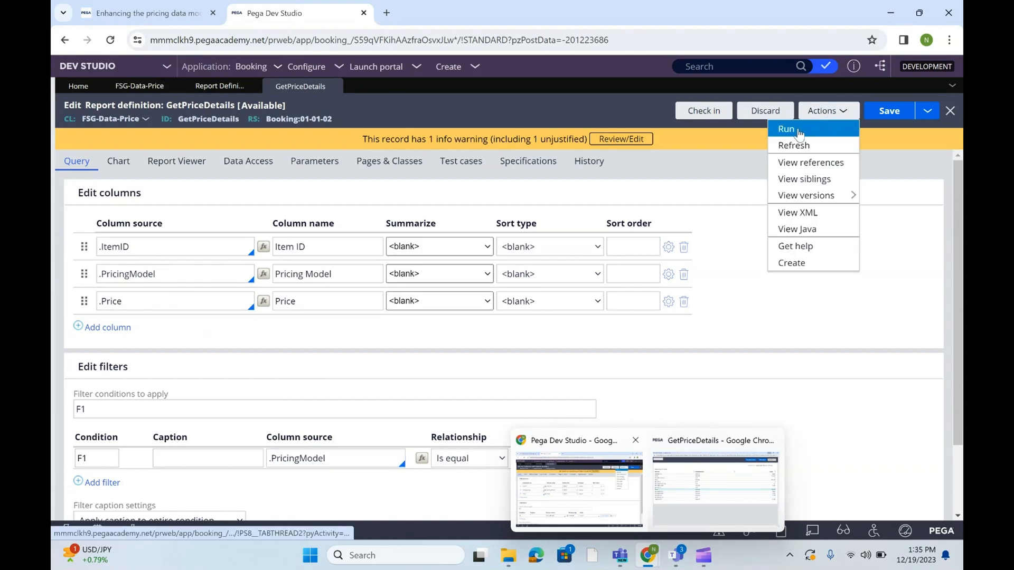
left_click(799, 130)
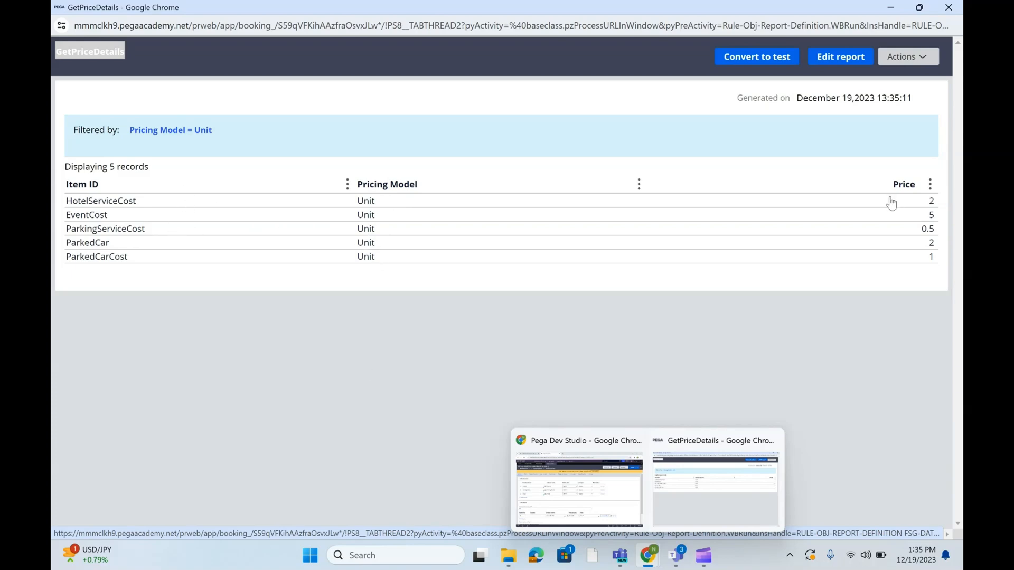
key("alt+Tab")
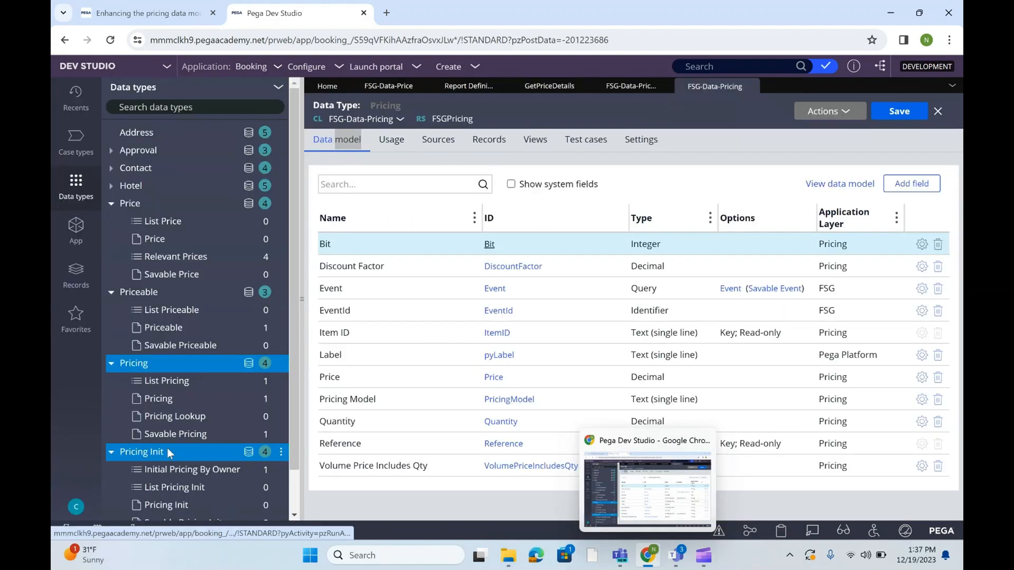
- Open the Pricing Init data type and examine the owner, item ID, quantity and bit values in its records
left_click(160, 456)
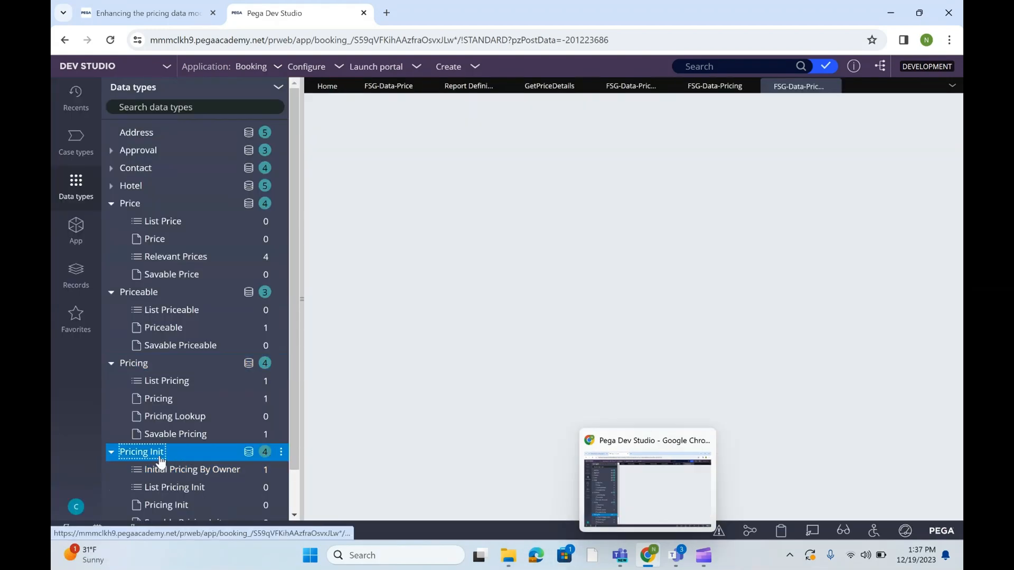
scroll(299, 518, "down", 1)
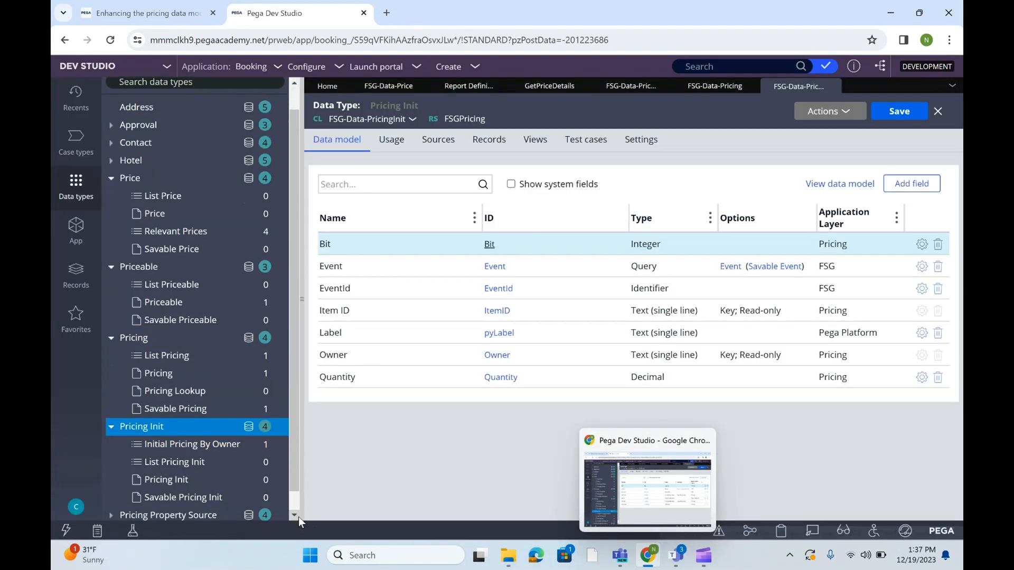
left_click(485, 153)
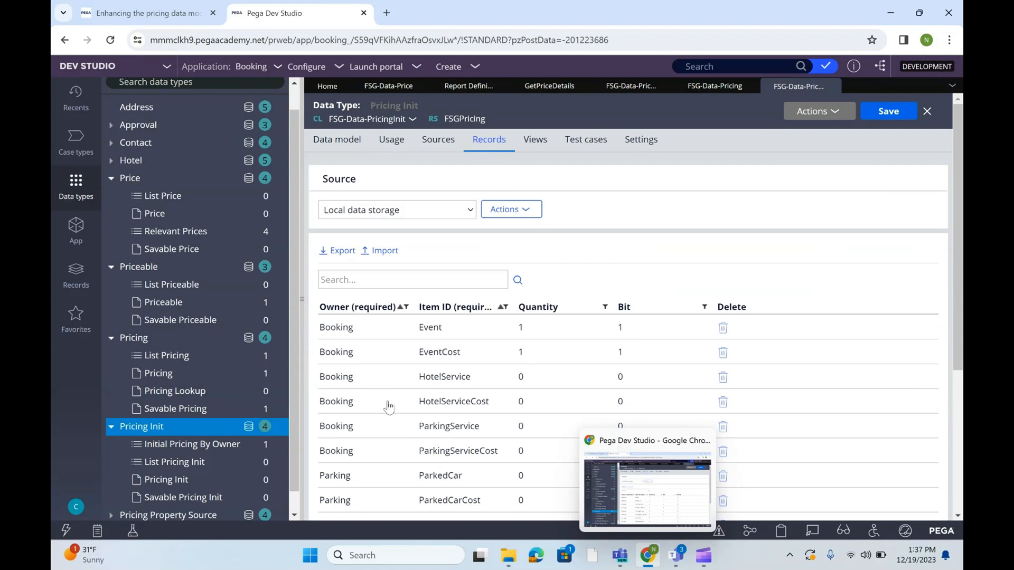
left_click(932, 502)
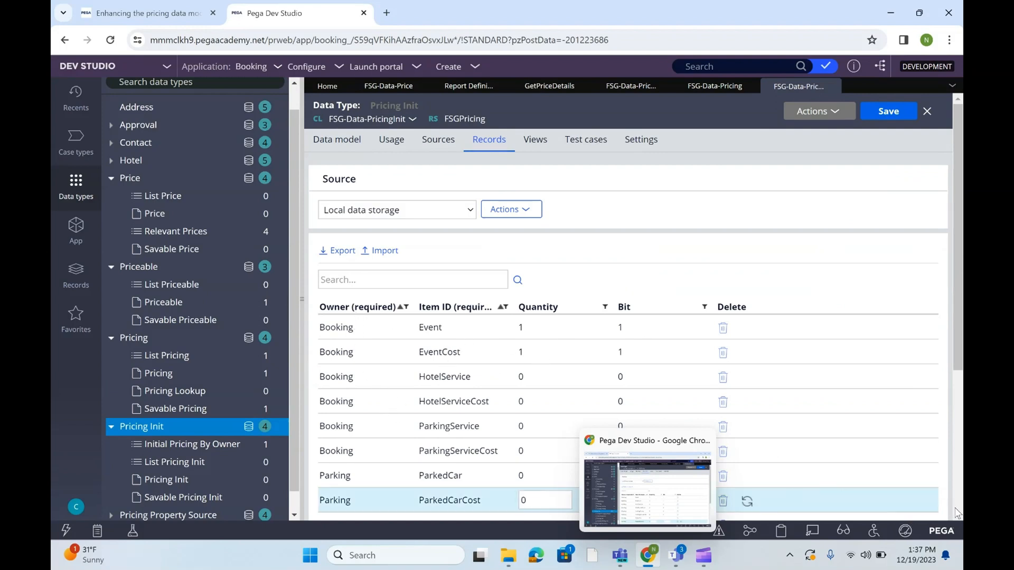
scroll(959, 519, "down", 3)
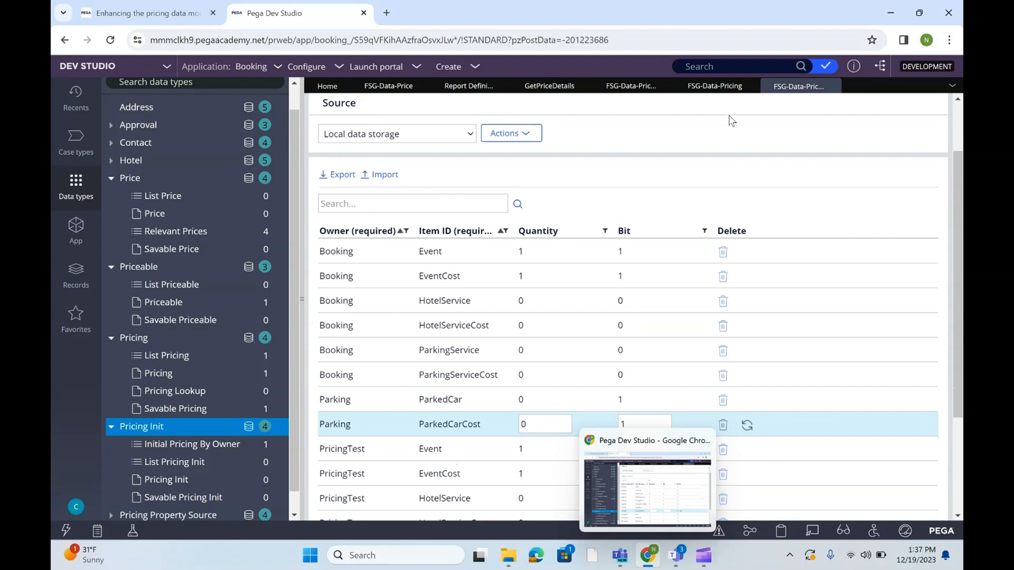
- Close the FSG-Data-Pricing data type and the other surplus data type, keeping Pricing Init open
left_click(716, 87)
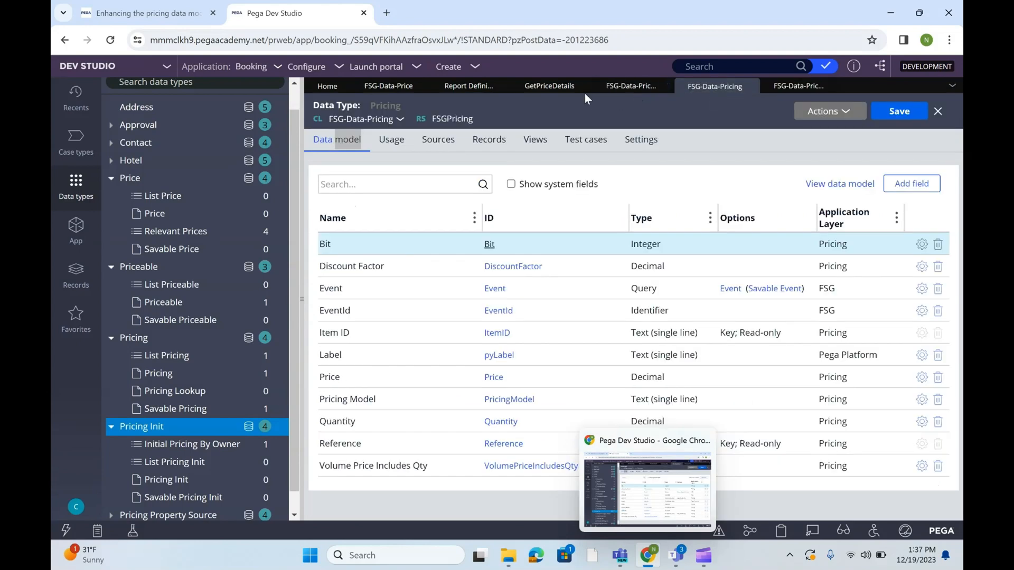
left_click(749, 87)
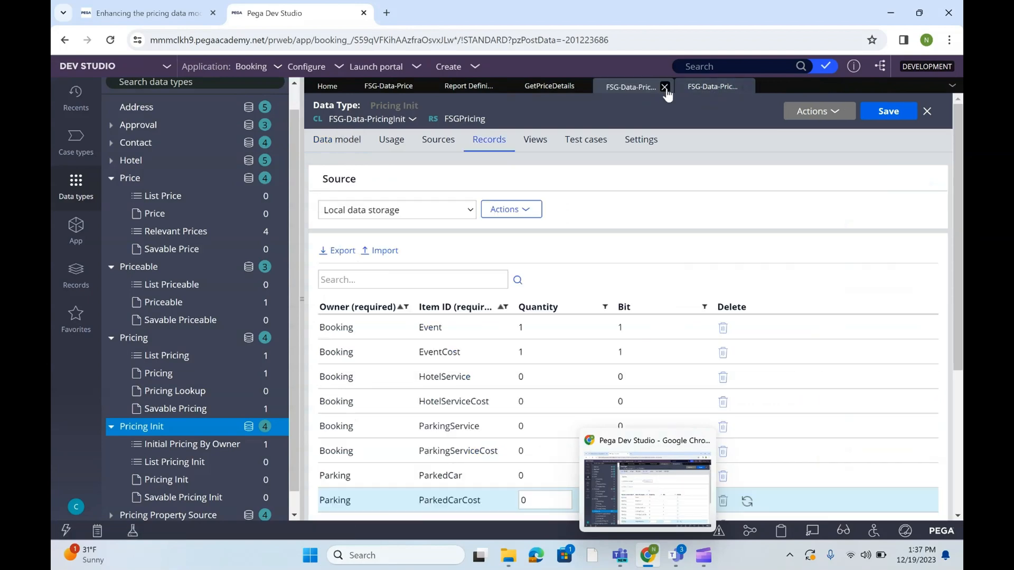
left_click(666, 87)
- Compare the Price data type's records with the Pricing Init records to identify their shared Item ID field
left_click(403, 86)
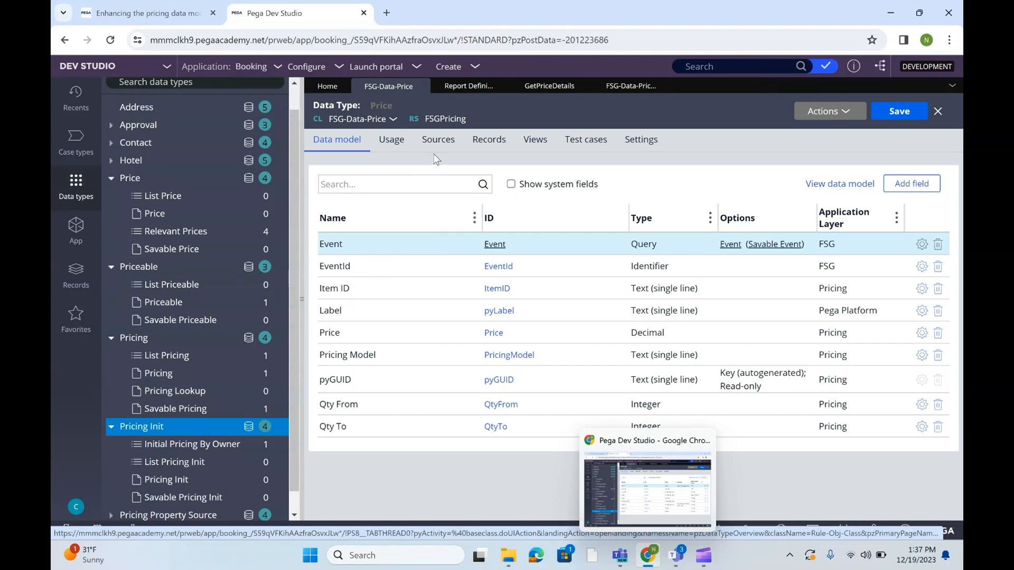
left_click(481, 143)
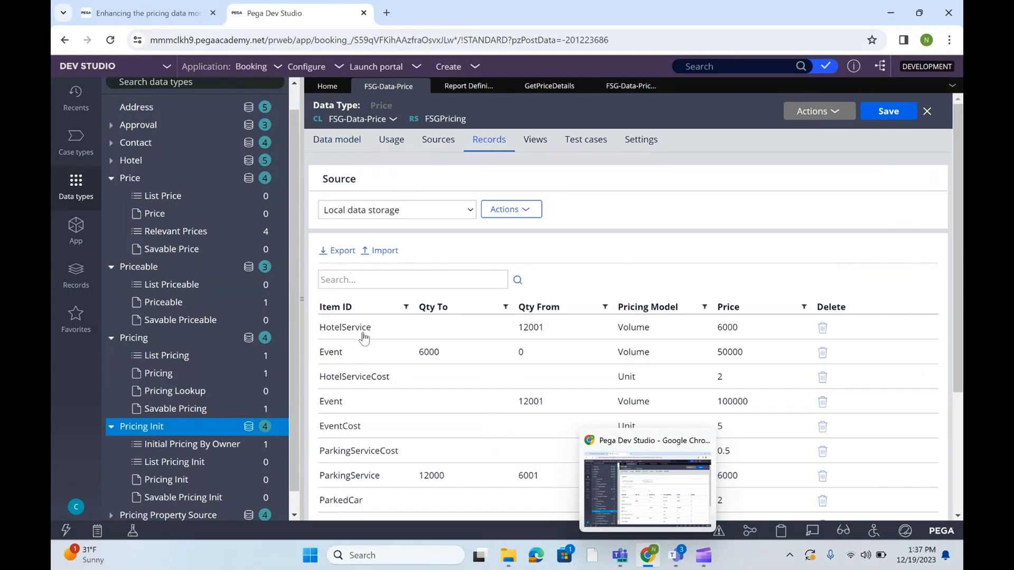
left_click(624, 87)
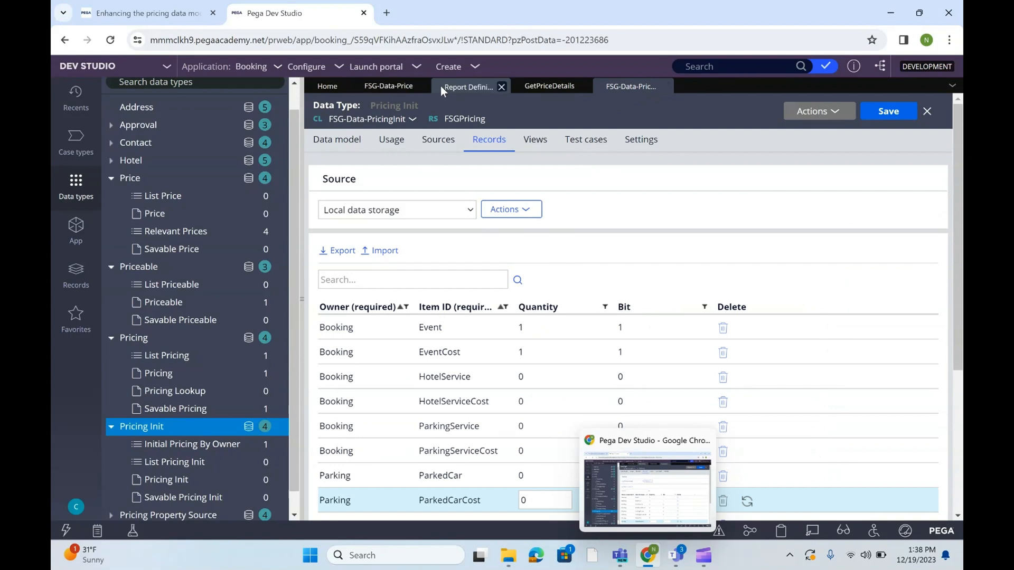
- Return to GetPriceDetails, collapse the data types explorer and add a class join in the report's data access settings
left_click(520, 88)
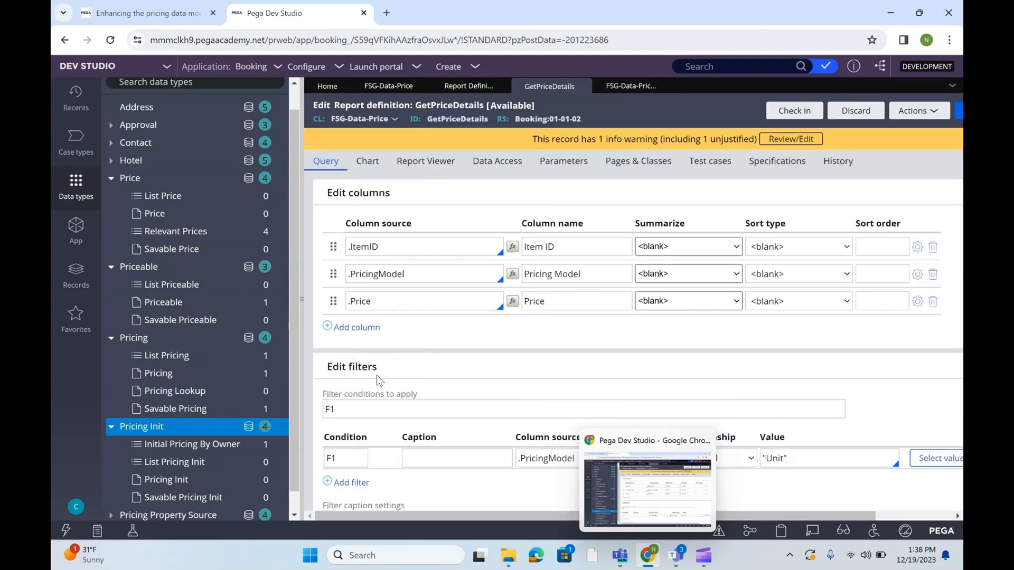
left_click(300, 293)
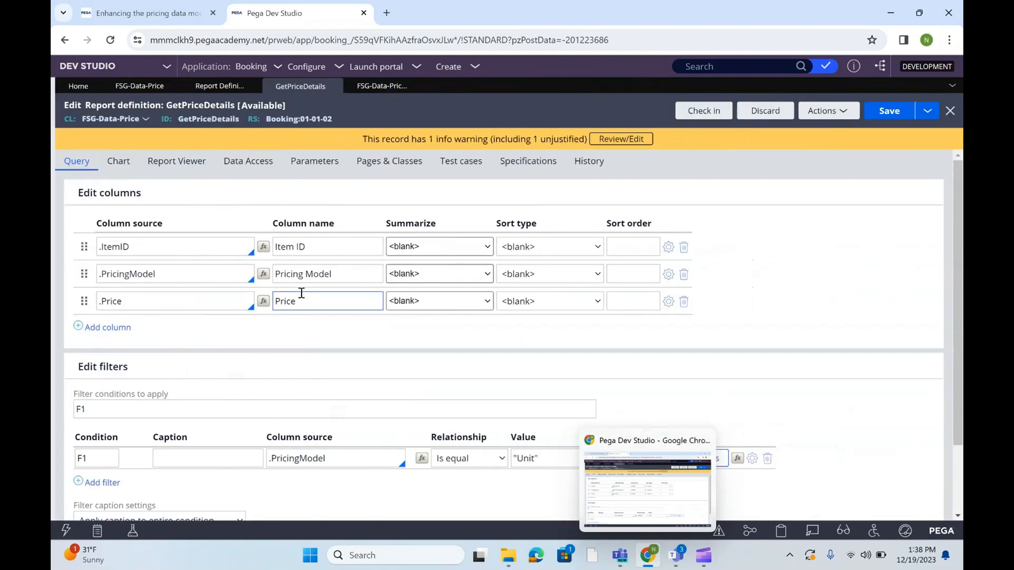
left_click(244, 165)
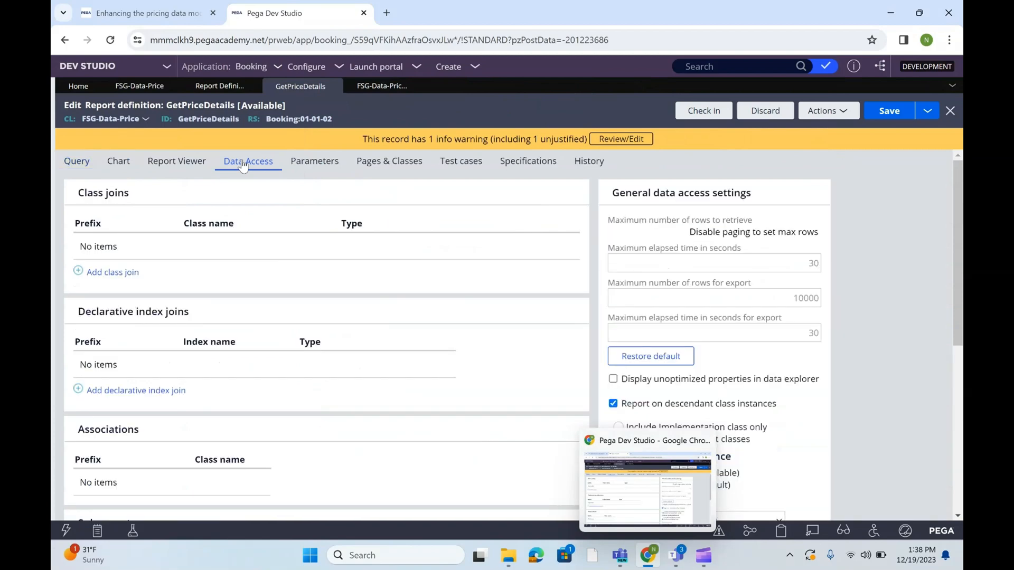
triple_click(92, 195)
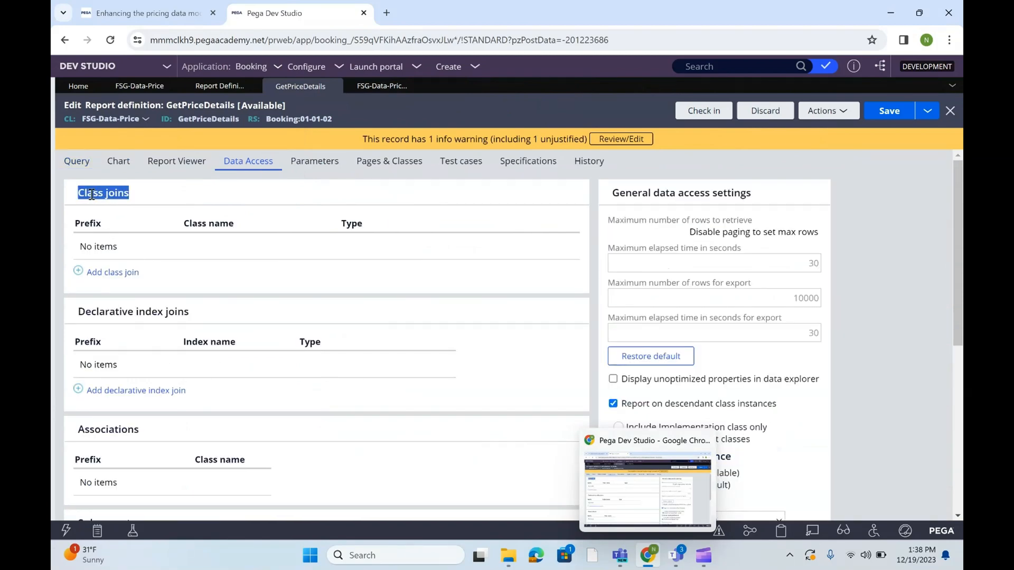
left_click(116, 275)
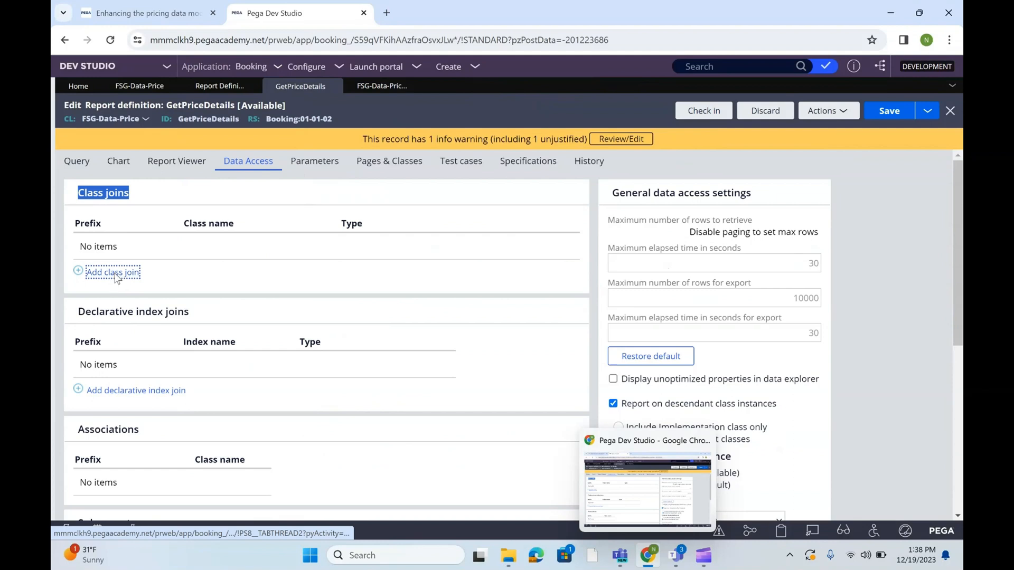
- Set the class join's prefix to PR and its class to FSG-Data-PricingInit, copied from Pricing Init, and open its join conditions
left_click(370, 87)
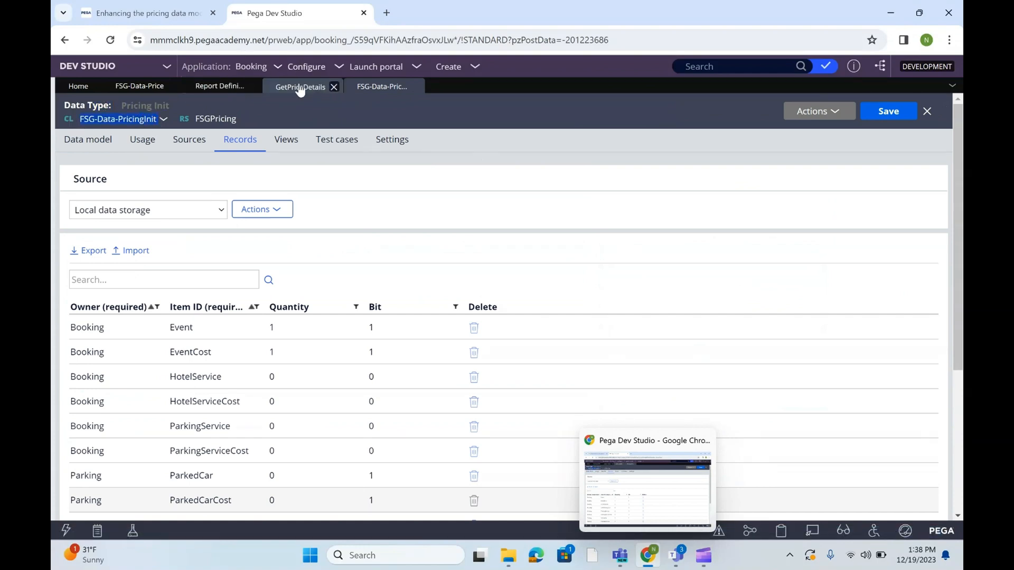
left_click(327, 87)
left_click(134, 245)
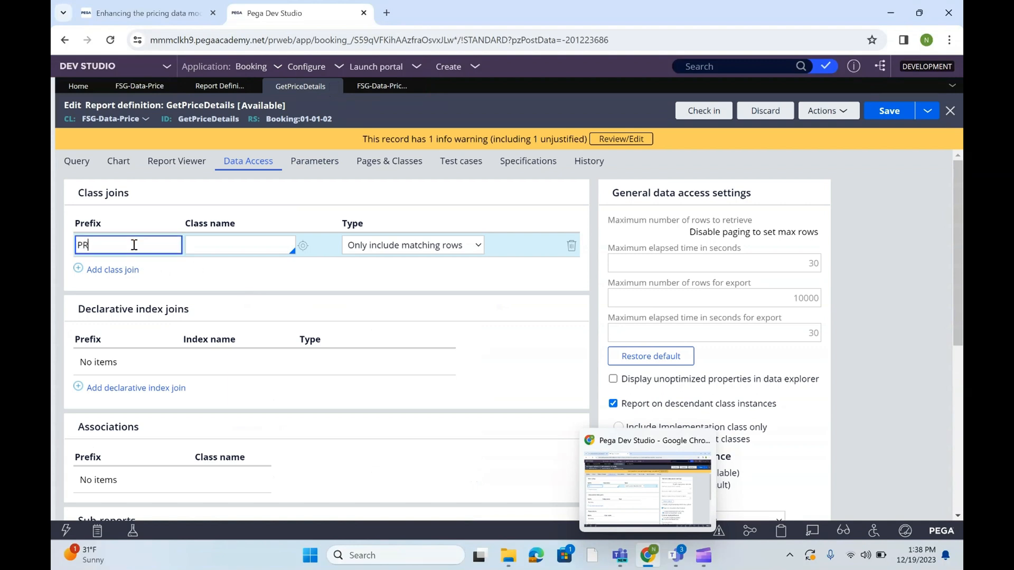
left_click(207, 243)
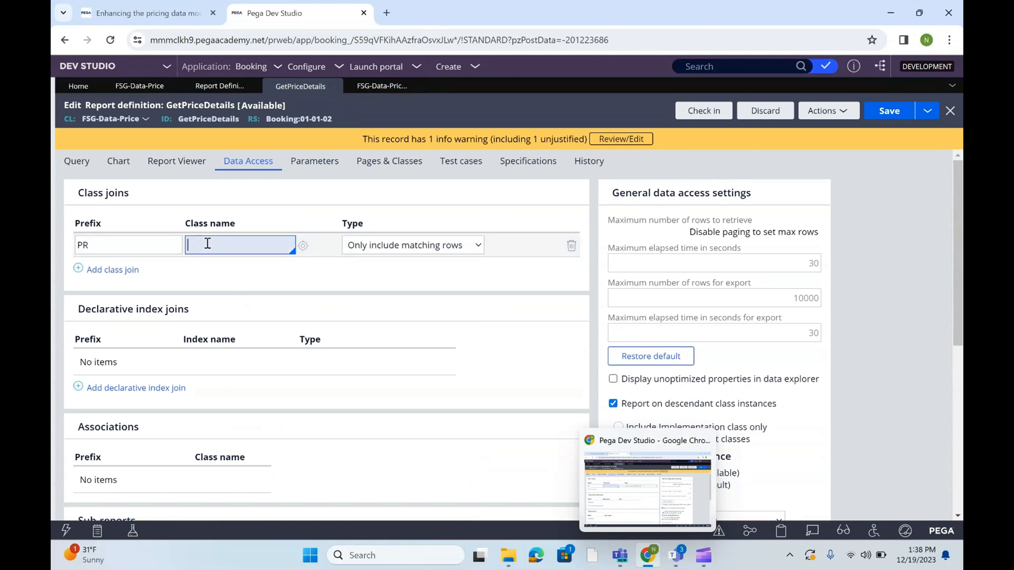
type("FSG-Data-PricingInit")
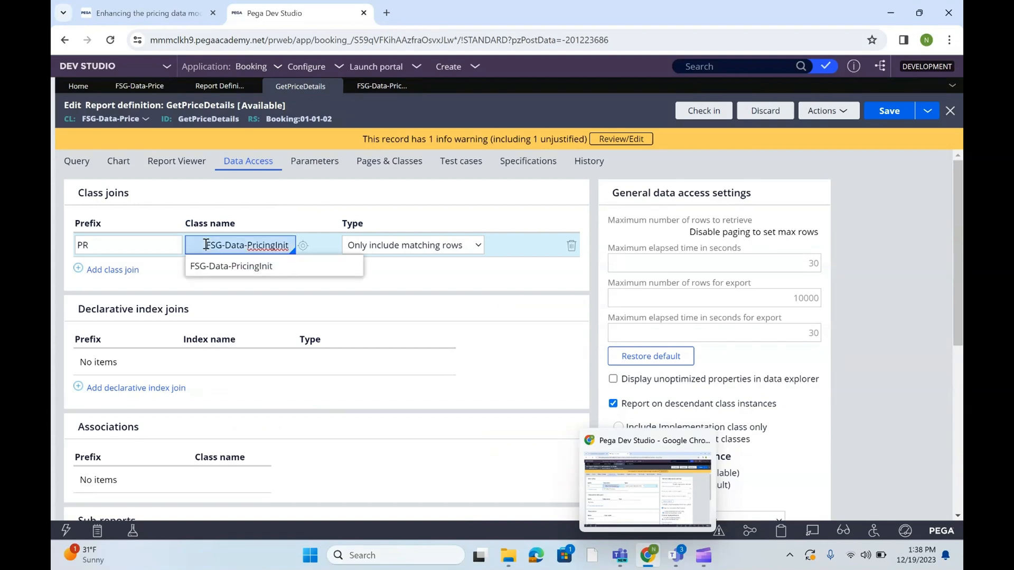
key("BackSpace")
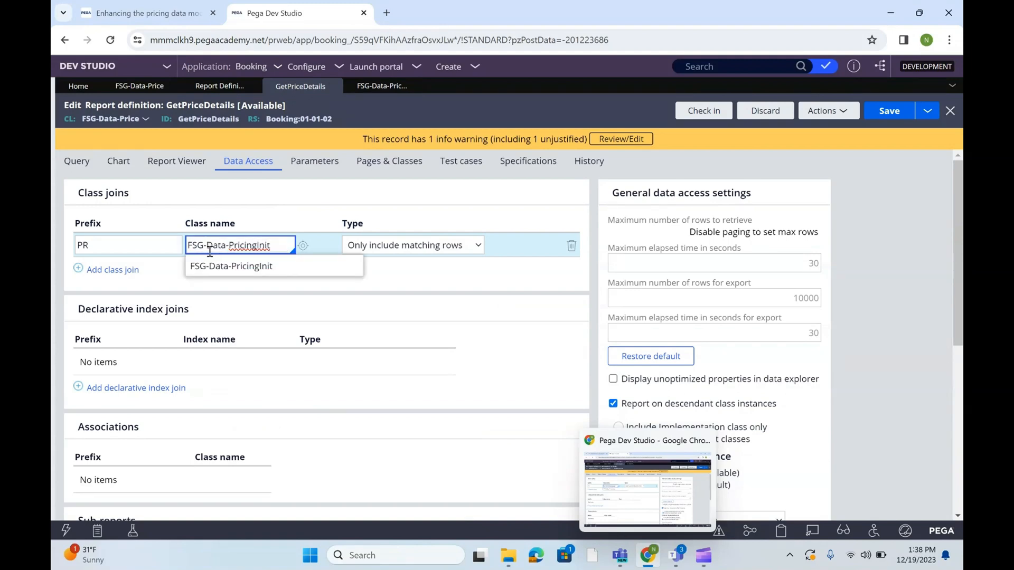
left_click(331, 269)
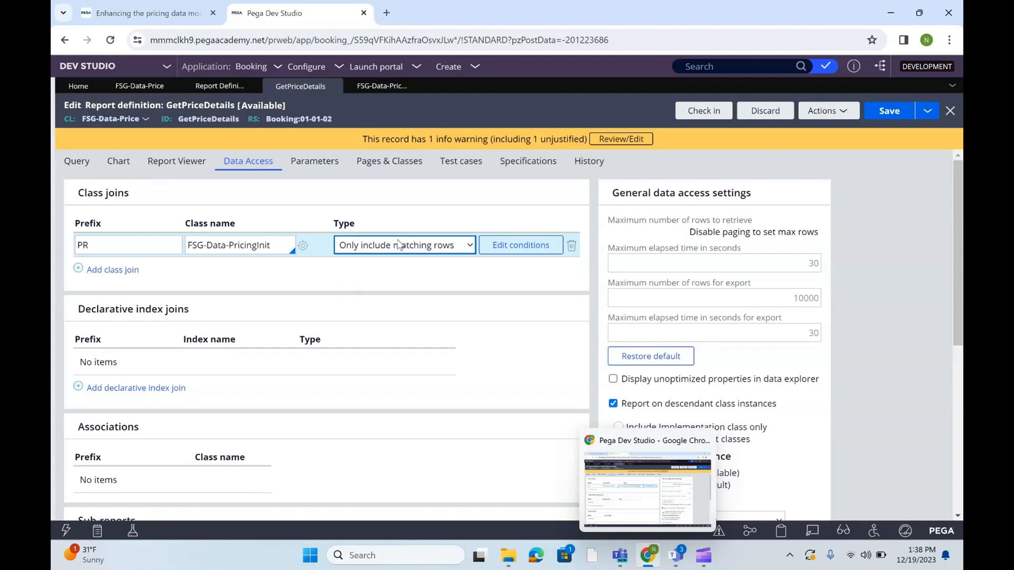
left_click(508, 247)
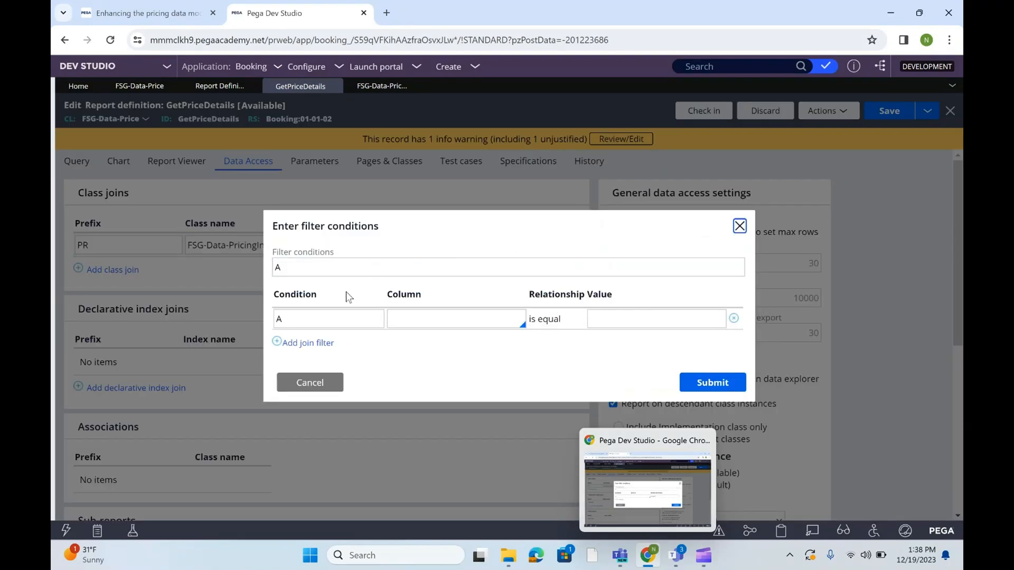
- Set the class join's condition A to match PR.ItemID is equal to .ItemID and submit it
left_click(418, 319)
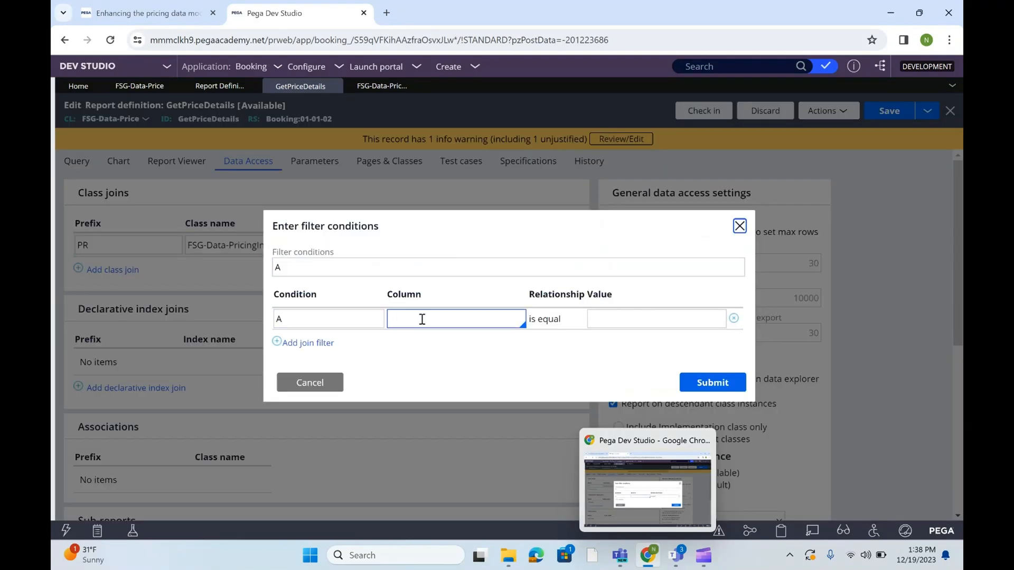
type("PR")
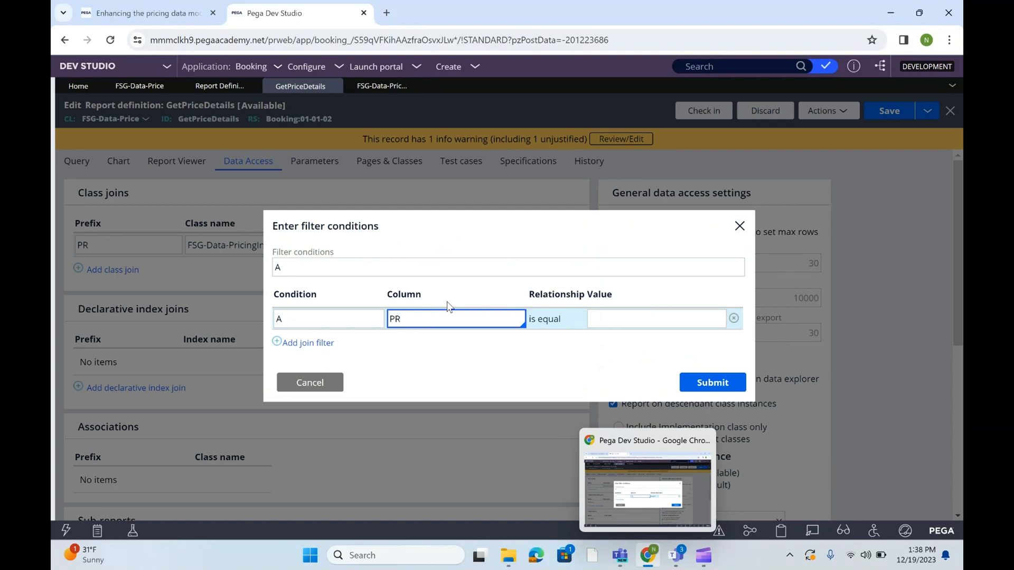
type(".")
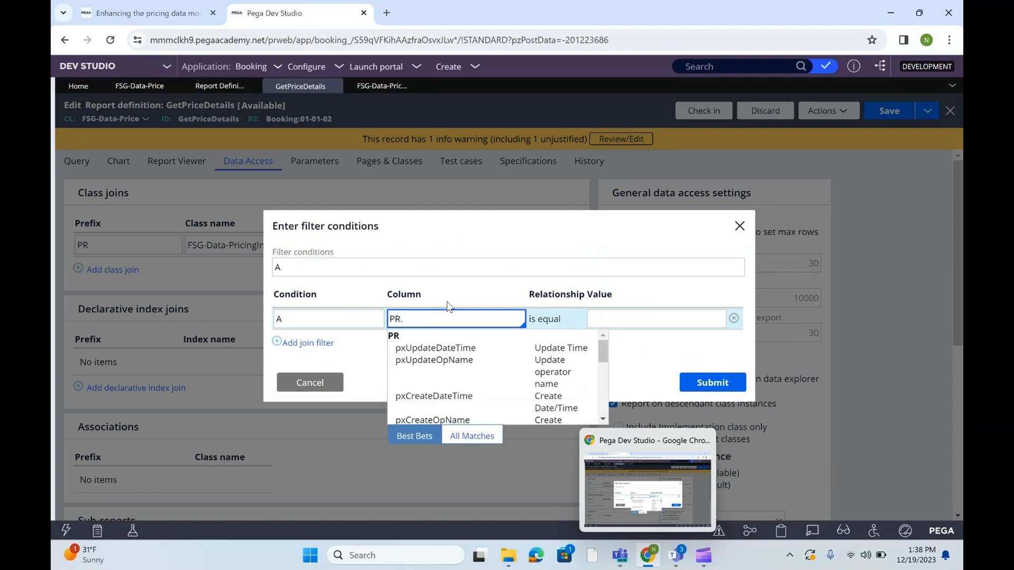
type("Ite")
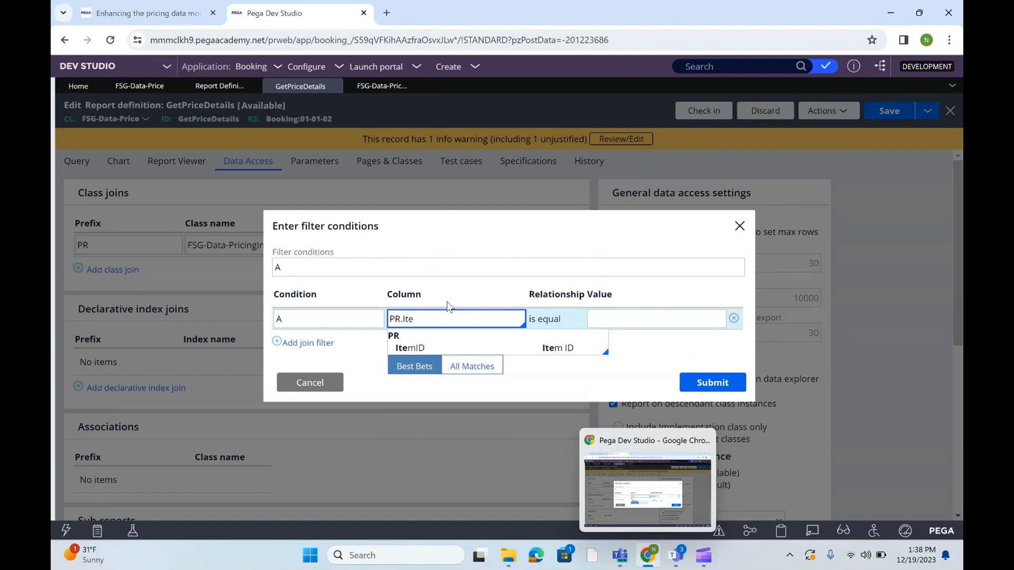
key("Down")
key("Return")
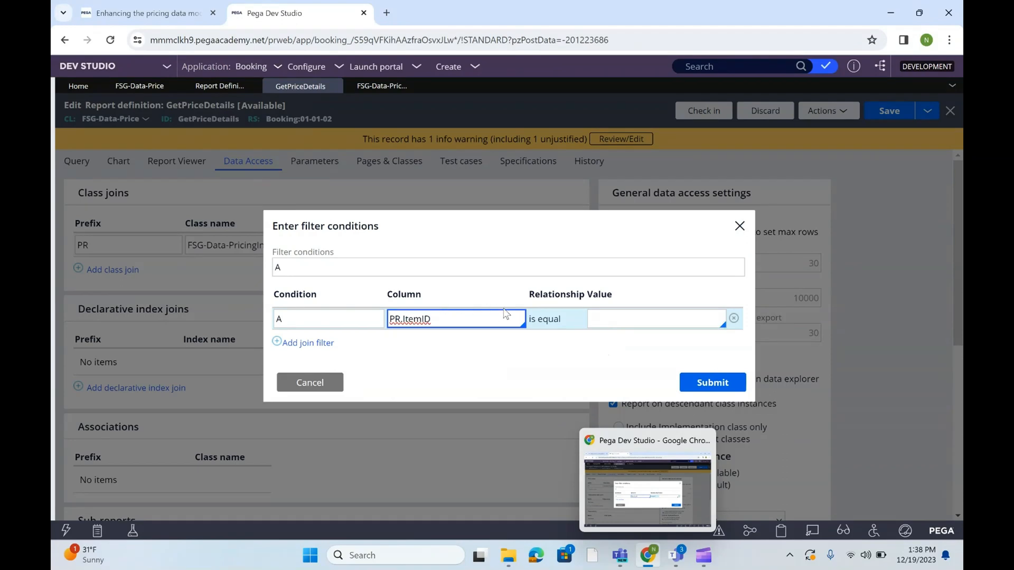
left_click(612, 318)
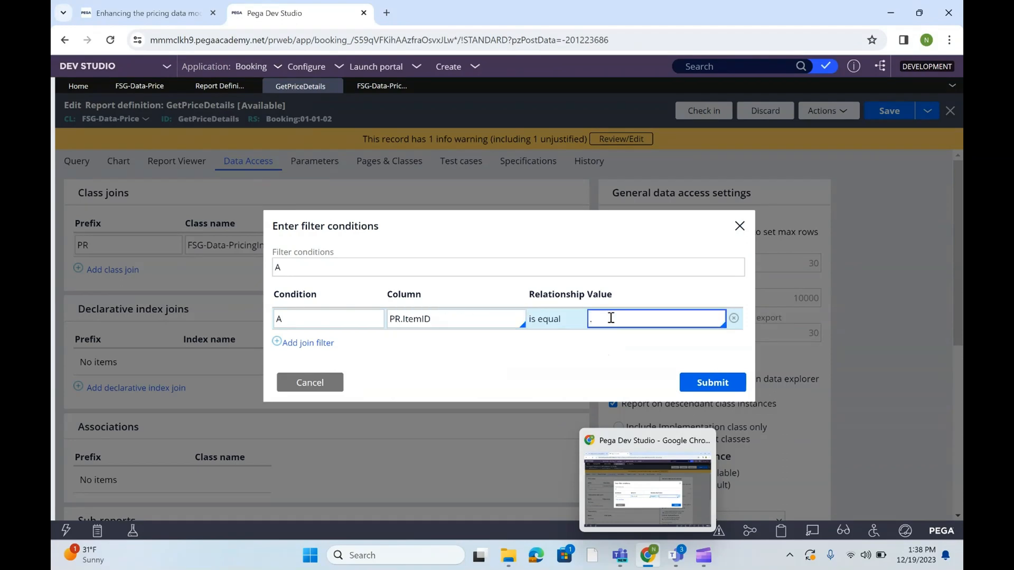
type(".item")
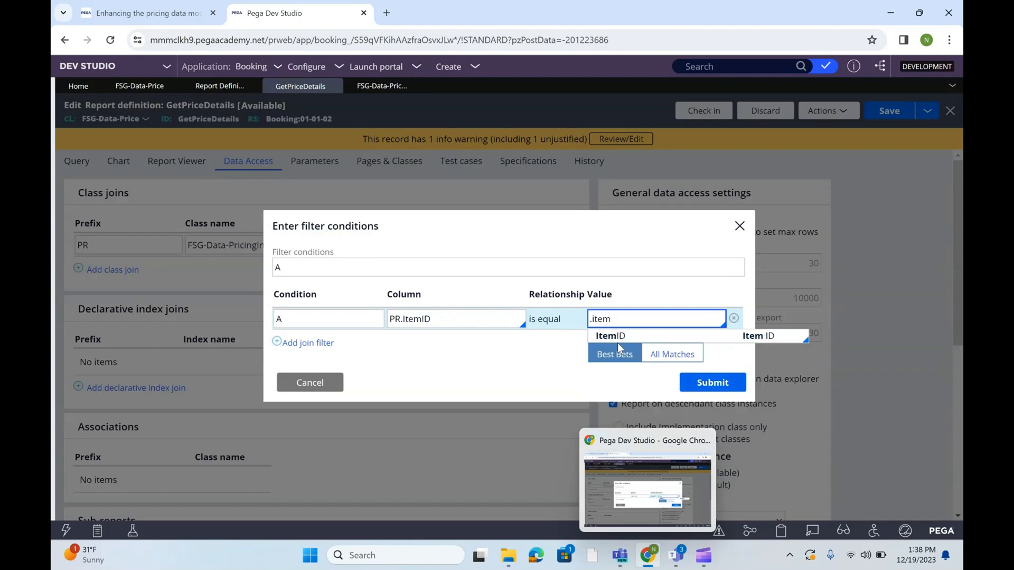
left_click(622, 337)
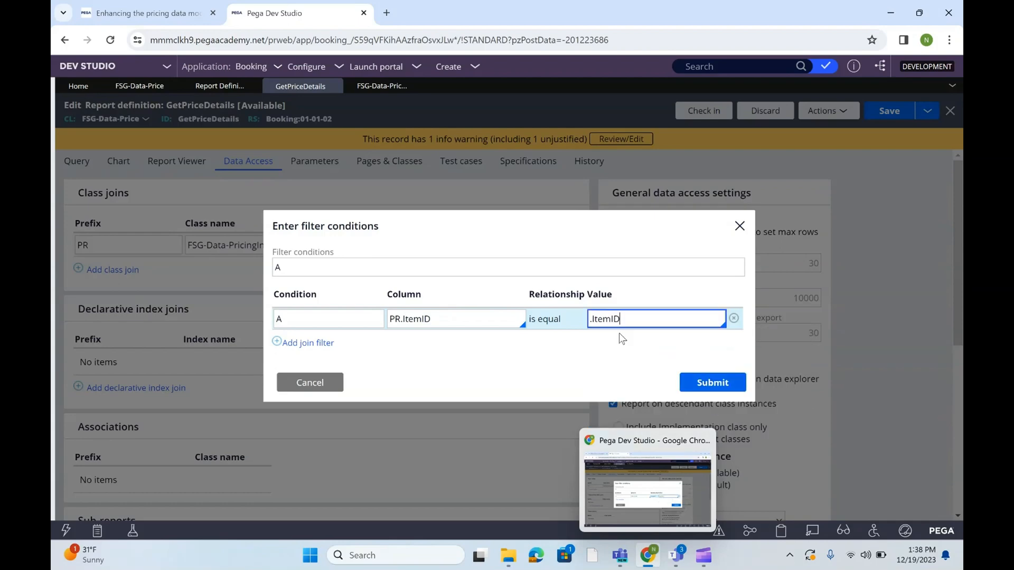
left_click(726, 389)
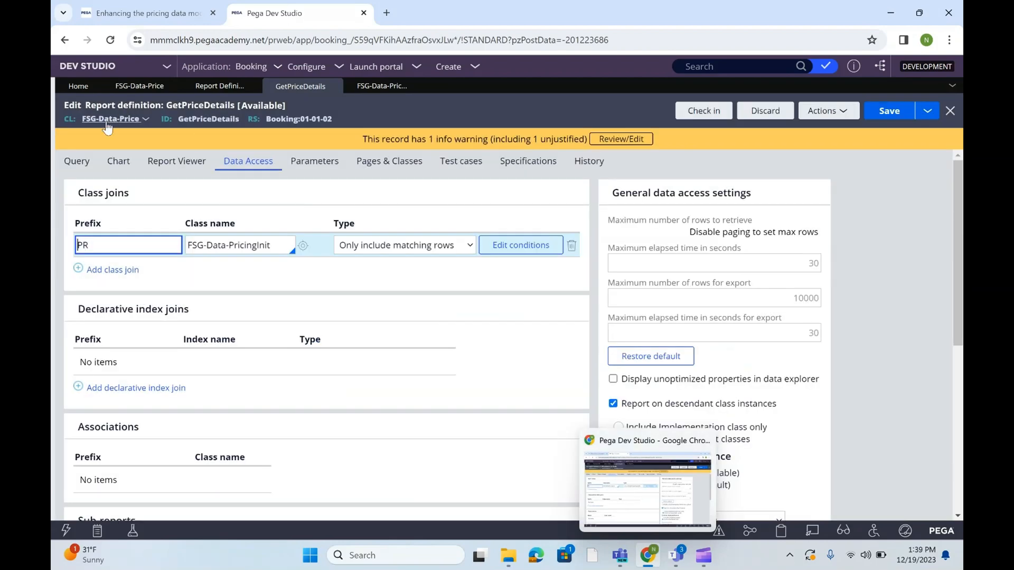
- Add a blank column to the GetPriceDetails query and check the Pricing Init and Price records for the field to include
left_click(76, 161)
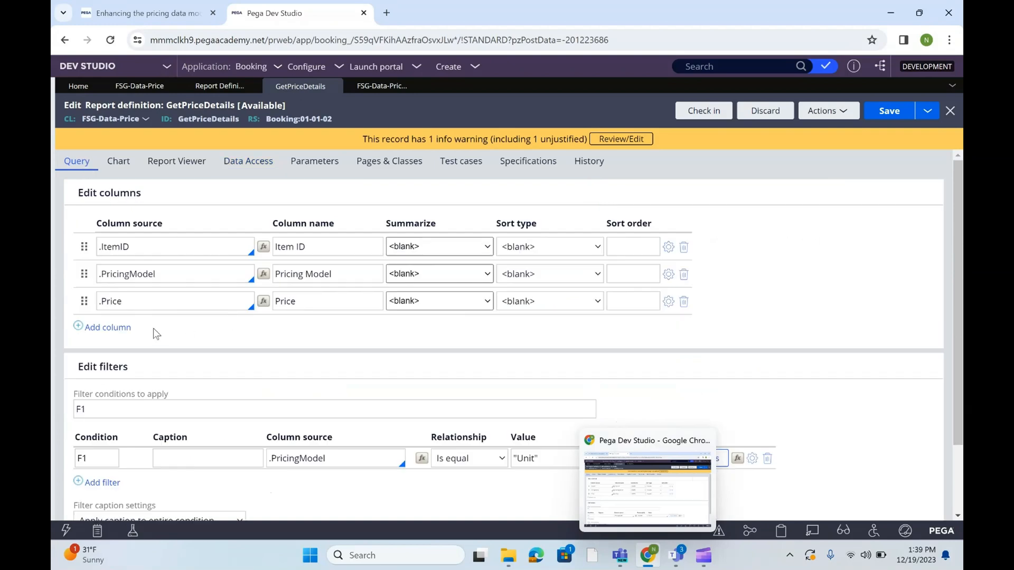
left_click(106, 327)
left_click(381, 89)
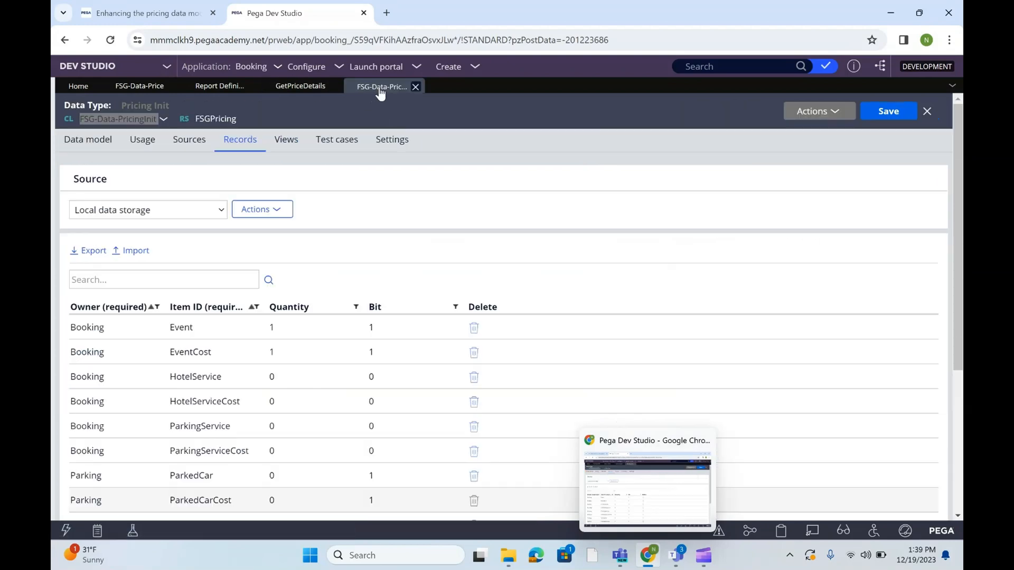
left_click(150, 86)
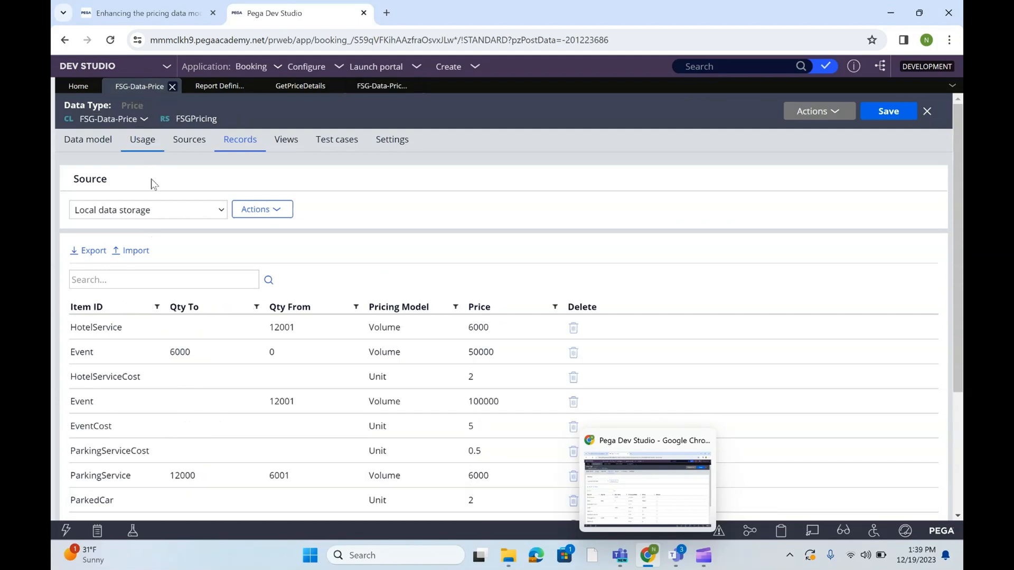
left_click(217, 91)
left_click(294, 90)
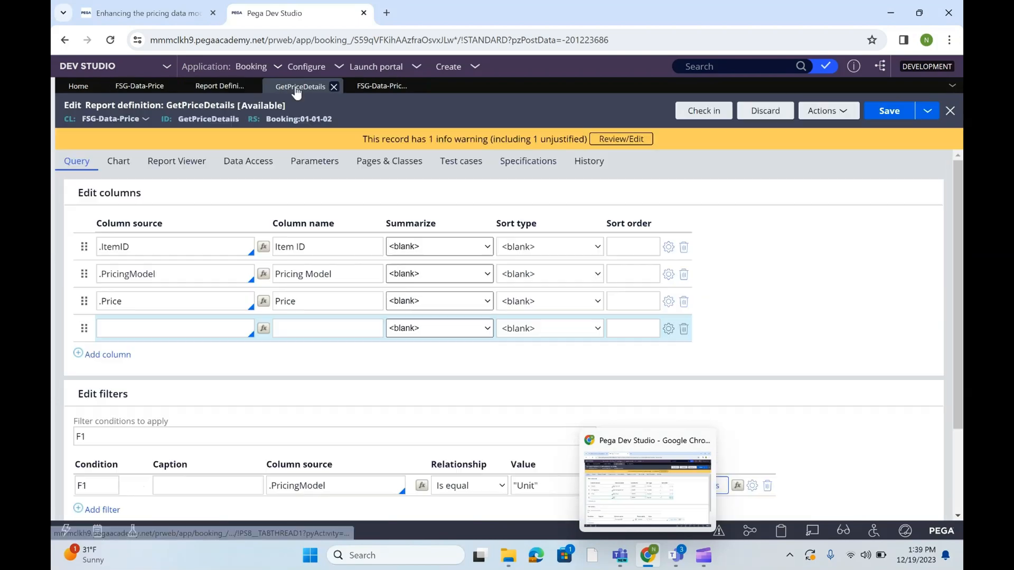
- Set the new report column's source to PR.Owner from the joined class, keeping Owner as its column name
left_click(141, 326)
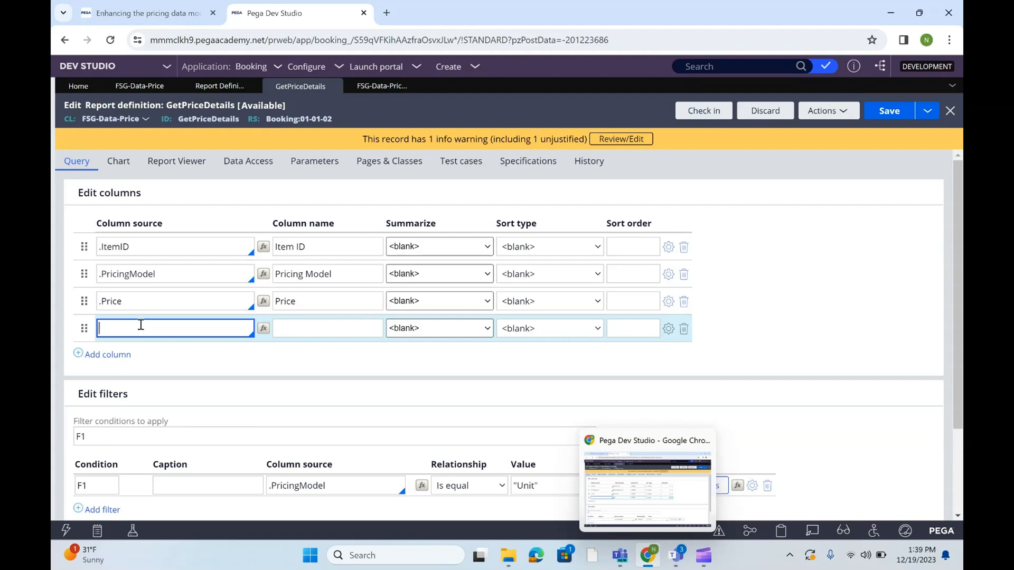
type("PR.")
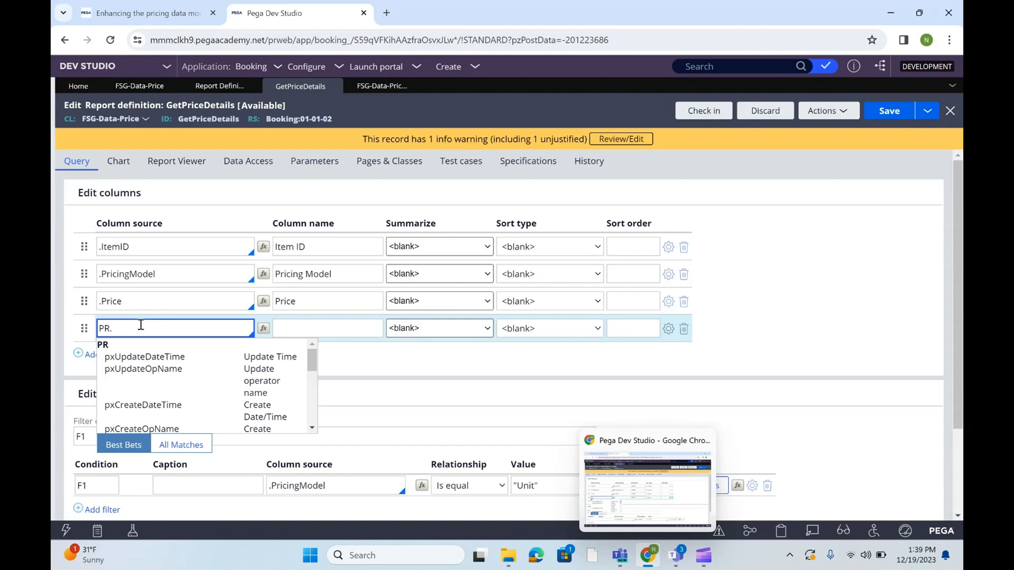
key("Down")
key("Down")
key("Down")
key("Down")
key("Down")
key("Down")
key("Down")
key("Down")
key("Down")
key("Down")
key("Down")
key("Down")
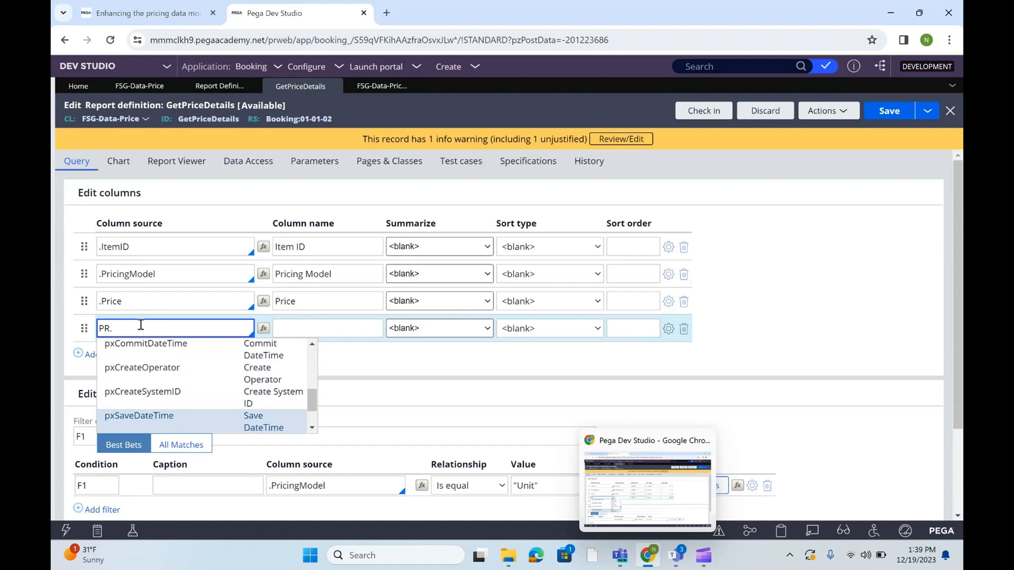
key("Up")
key("Up")
key("Up")
key("Up")
key("Up")
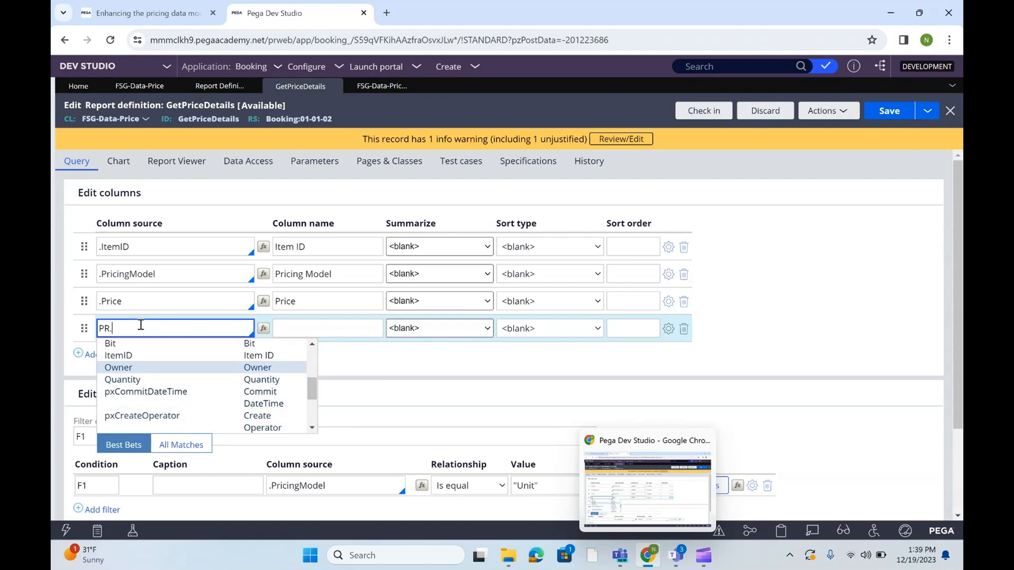
key("Return")
key("Tab")
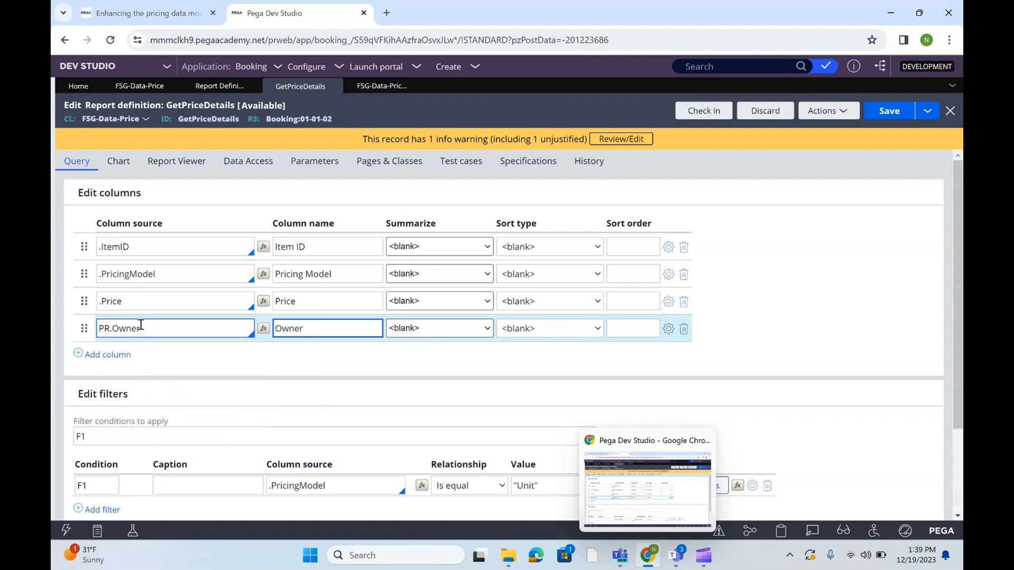
- Save the GetPriceDetails report, run it and examine the joined results in an enlarged window
left_click(888, 112)
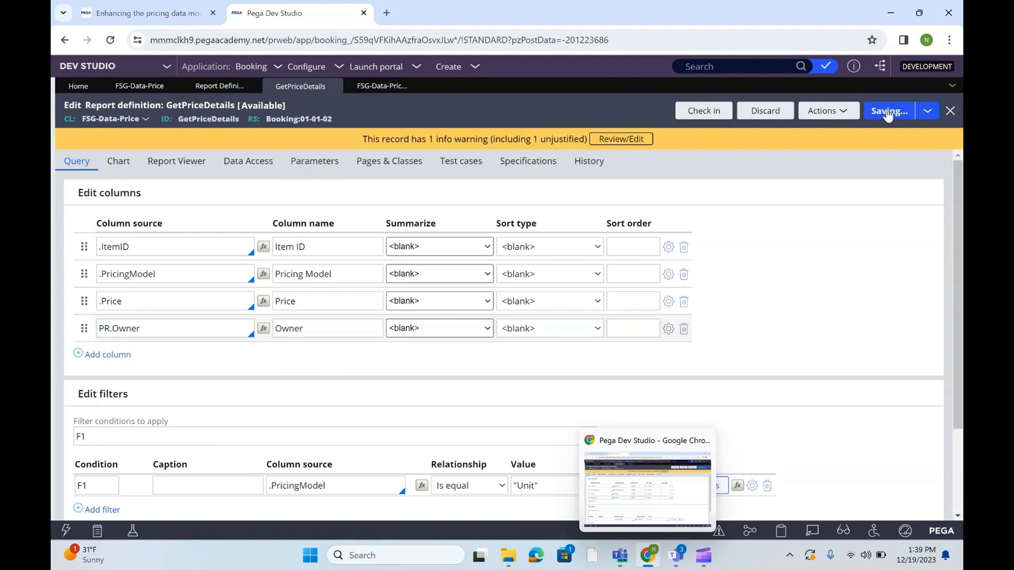
left_click(829, 109)
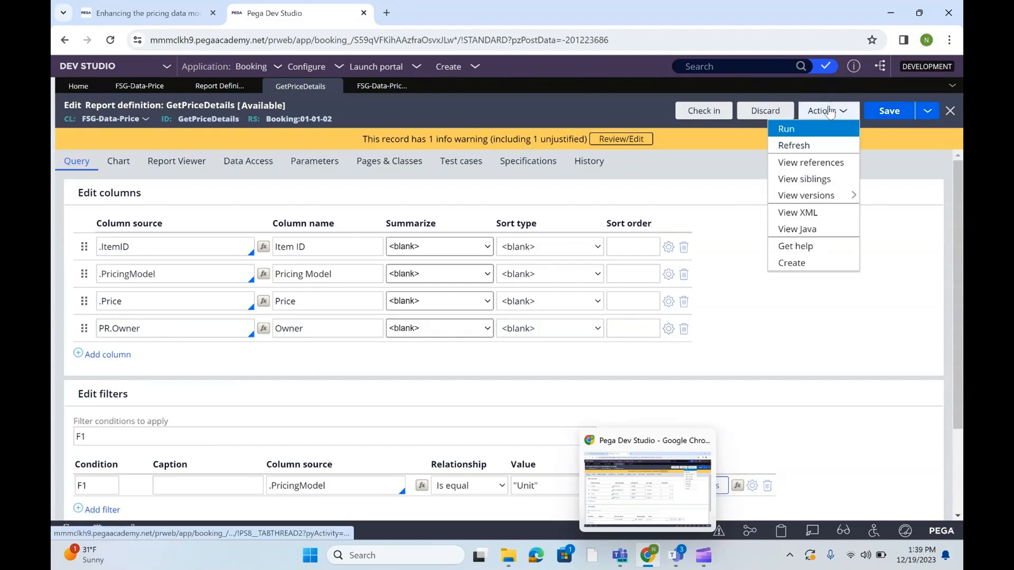
left_click(803, 128)
left_click(500, 9)
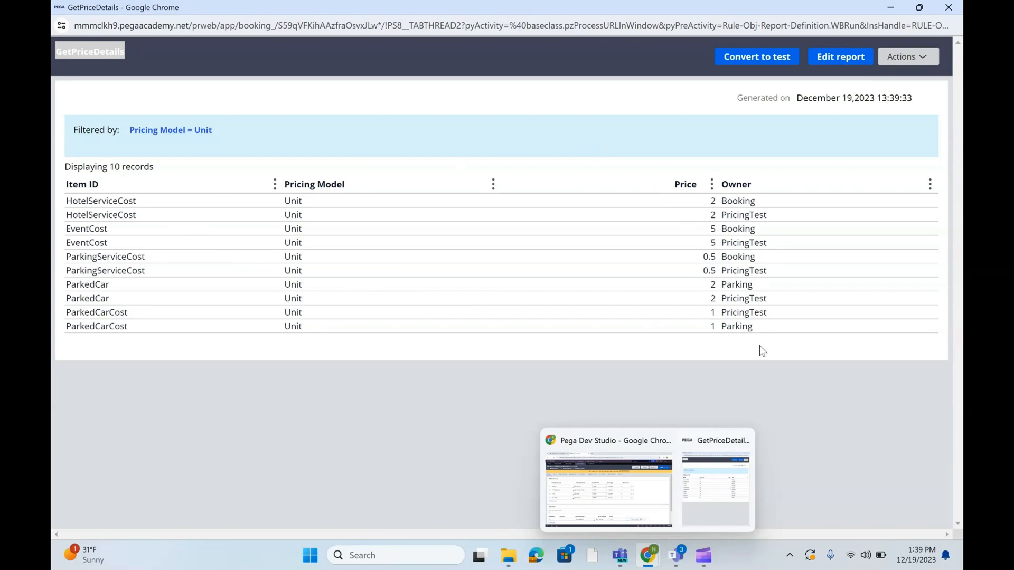
left_click(478, 259)
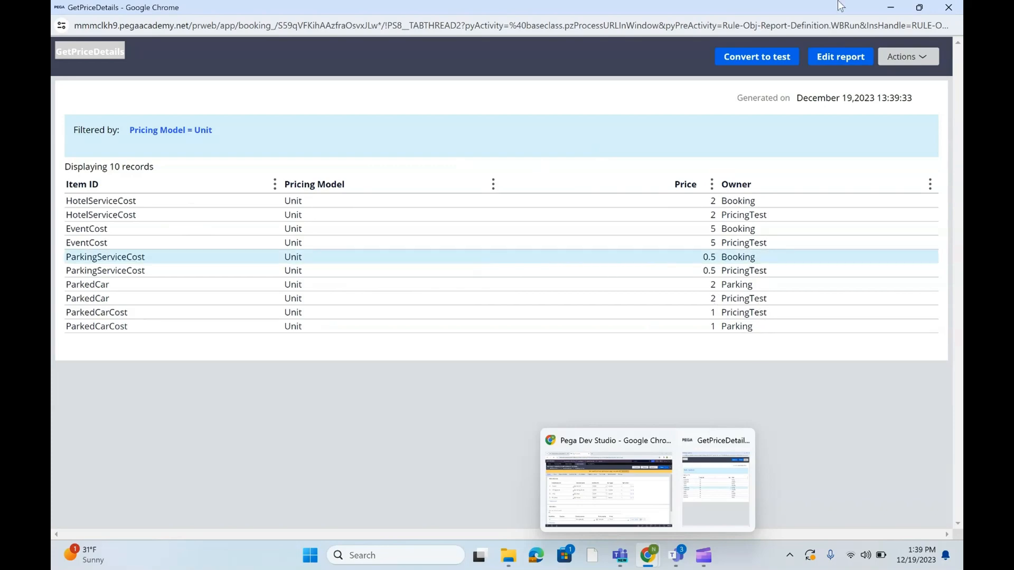
- Return from the report results to the GetPriceDetails definition and review its class join settings
left_click(891, 8)
left_click(891, 7)
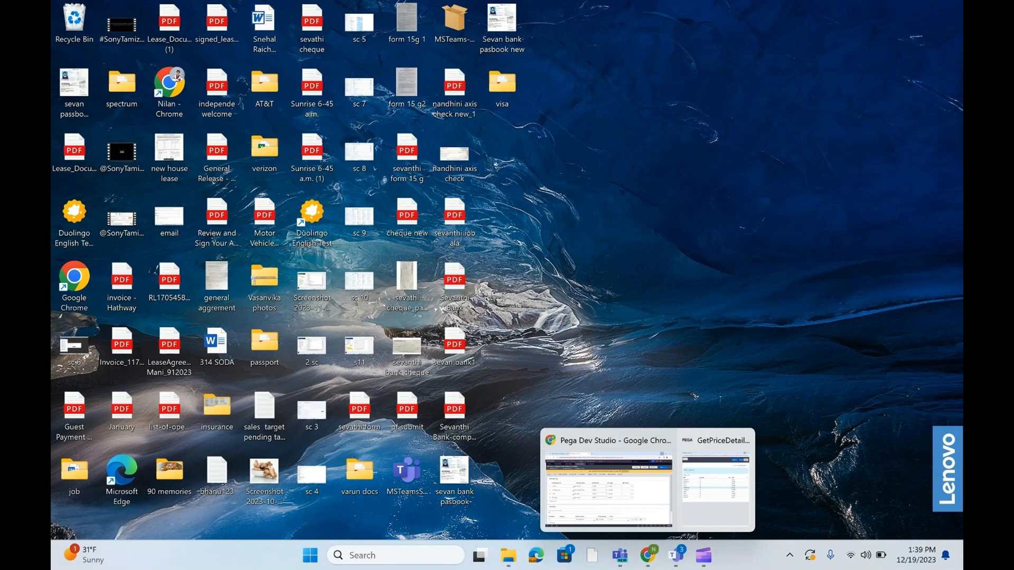
left_click(596, 480)
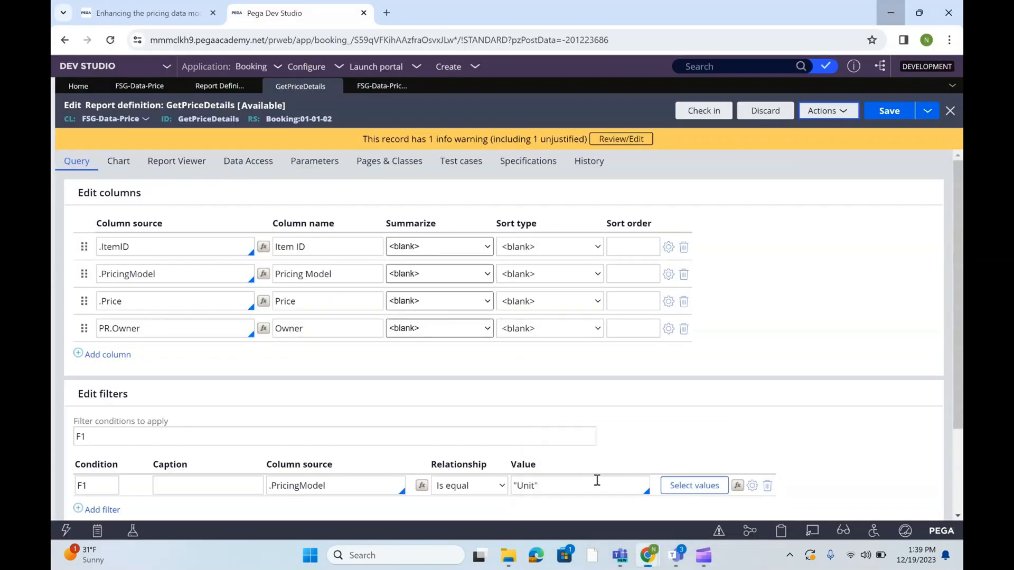
left_click(249, 168)
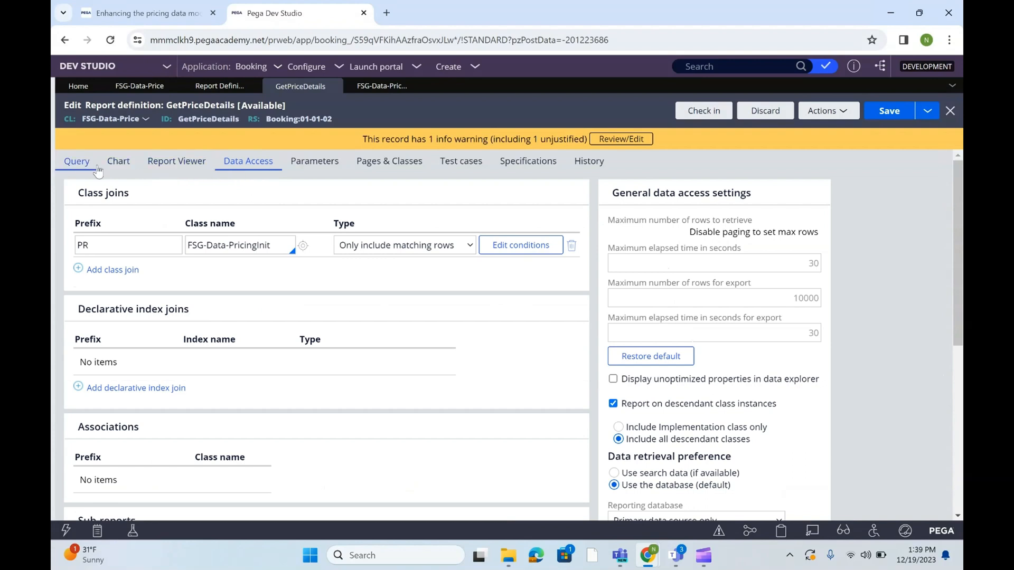
- Set the sort type of the report's Item ID column to Highest to Lowest
left_click(83, 170)
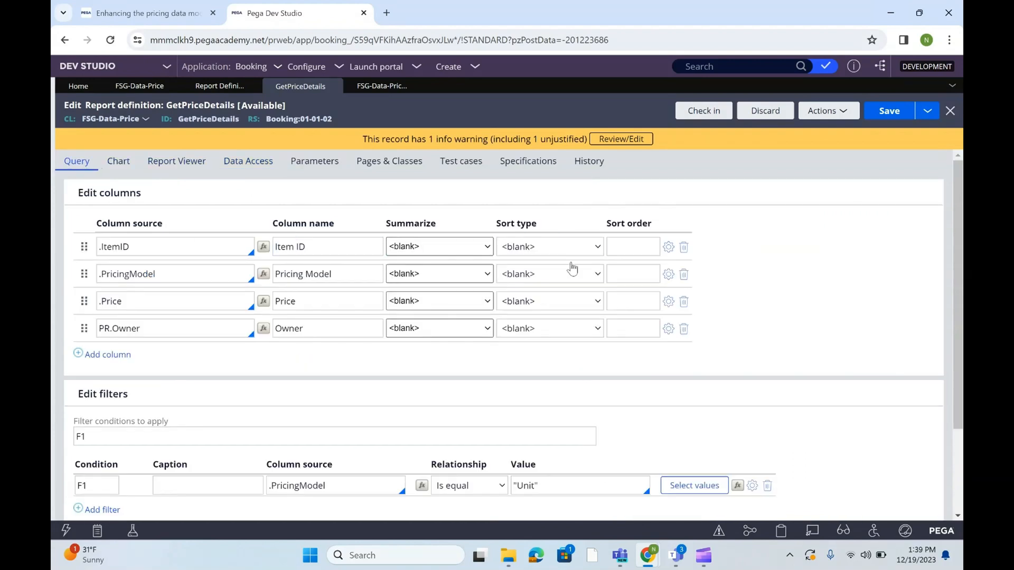
left_click(582, 246)
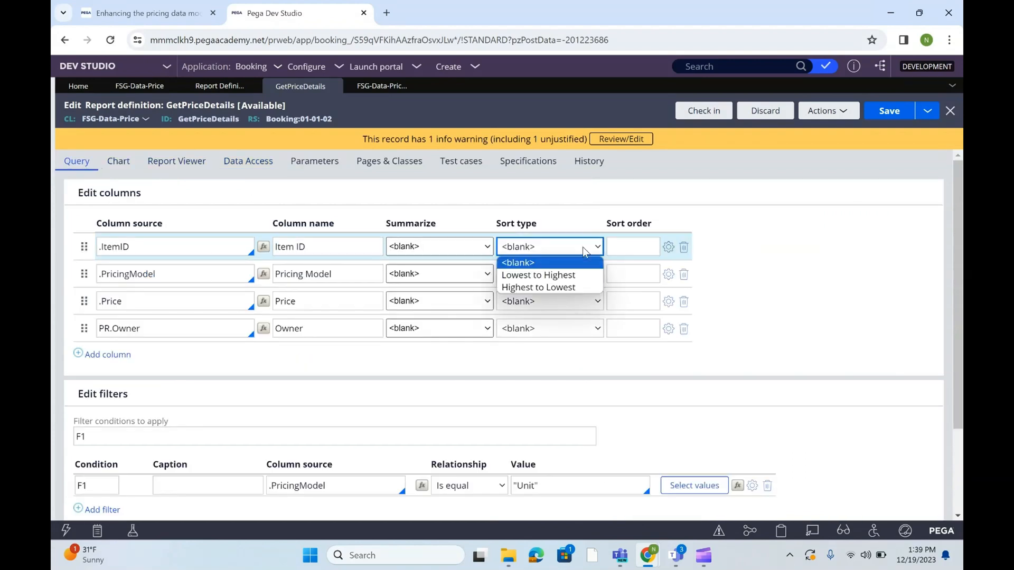
left_click(763, 293)
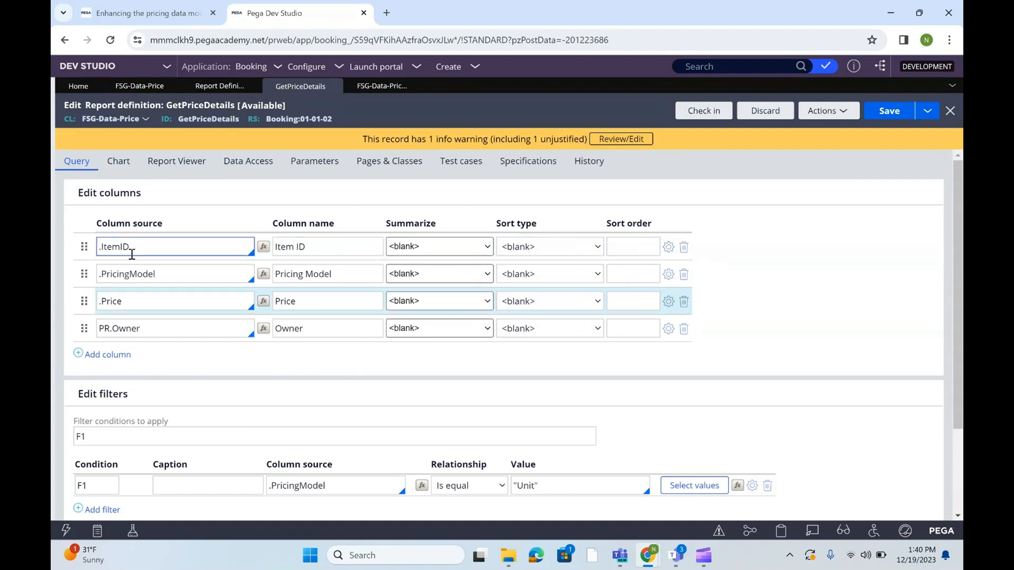
left_click(162, 304)
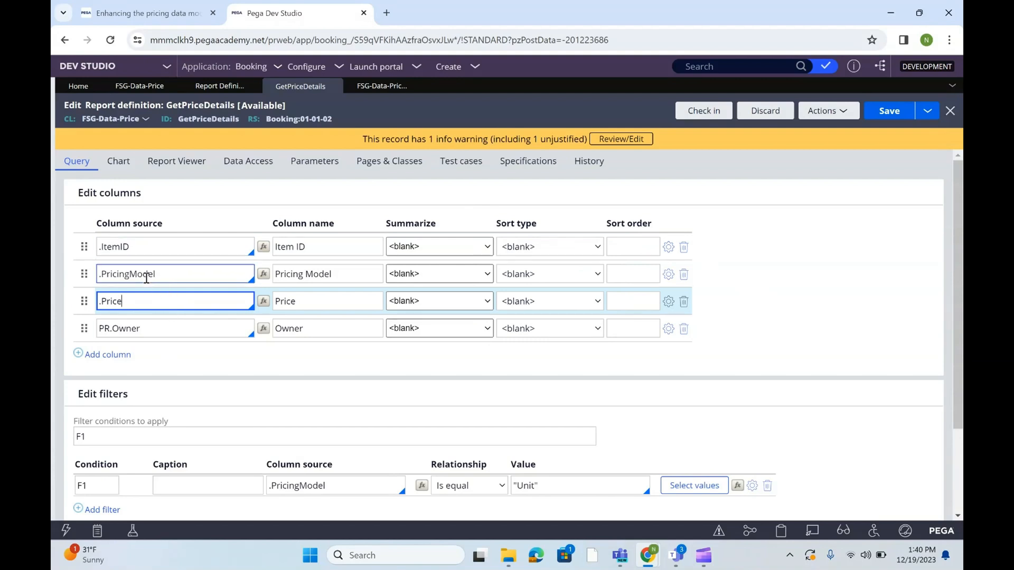
left_click(147, 249)
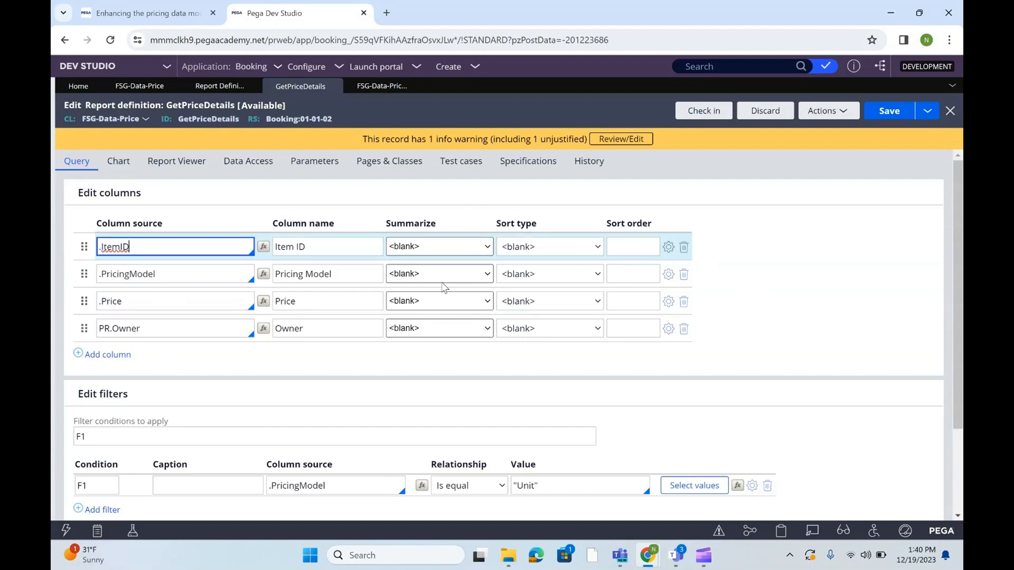
left_click(536, 248)
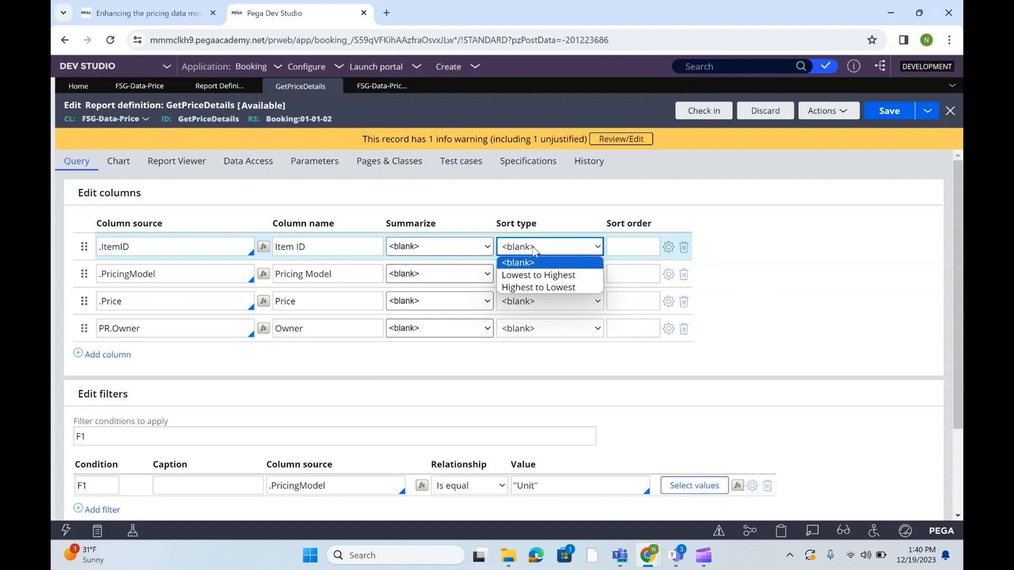
left_click(528, 275)
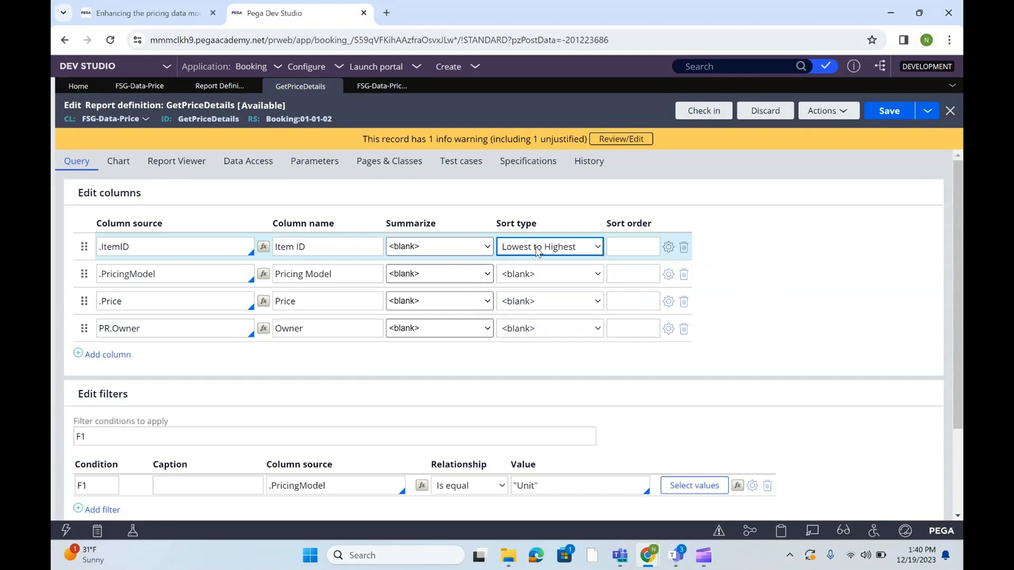
left_click(538, 251)
left_click(522, 289)
- Review the Item ID column's summarize options and the report's parameters, and return to the query columns
left_click(419, 250)
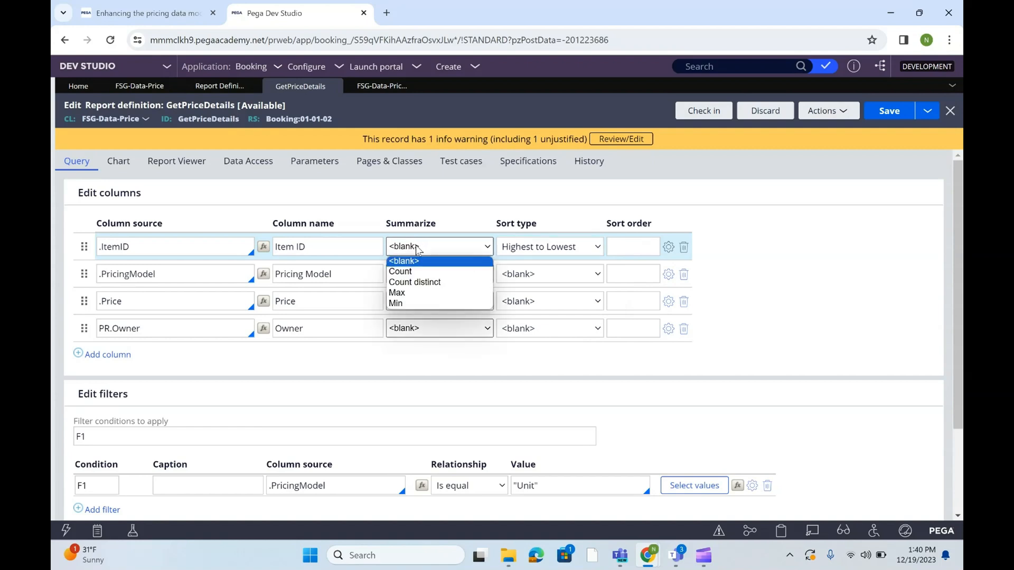
left_click(314, 161)
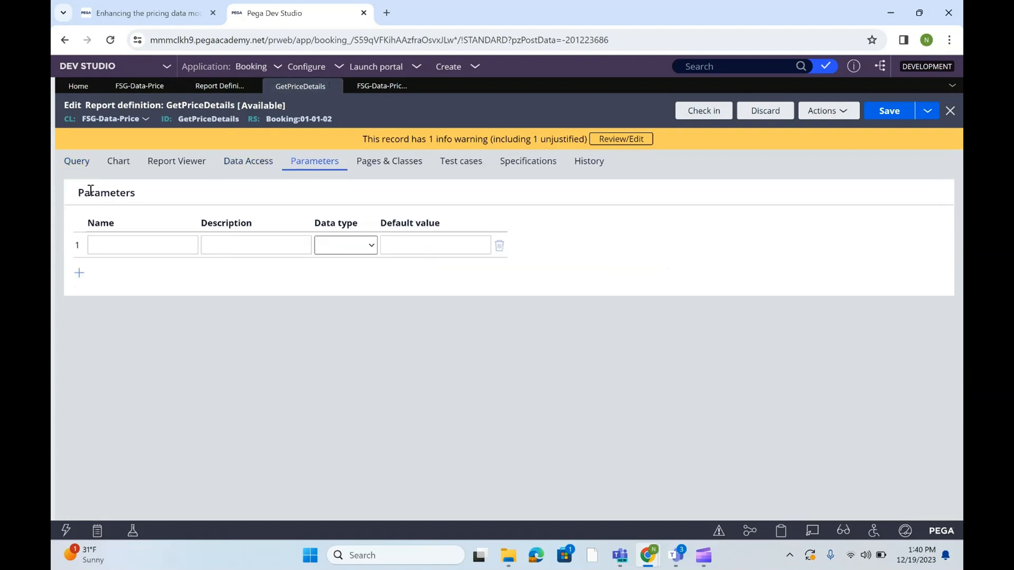
left_click(77, 163)
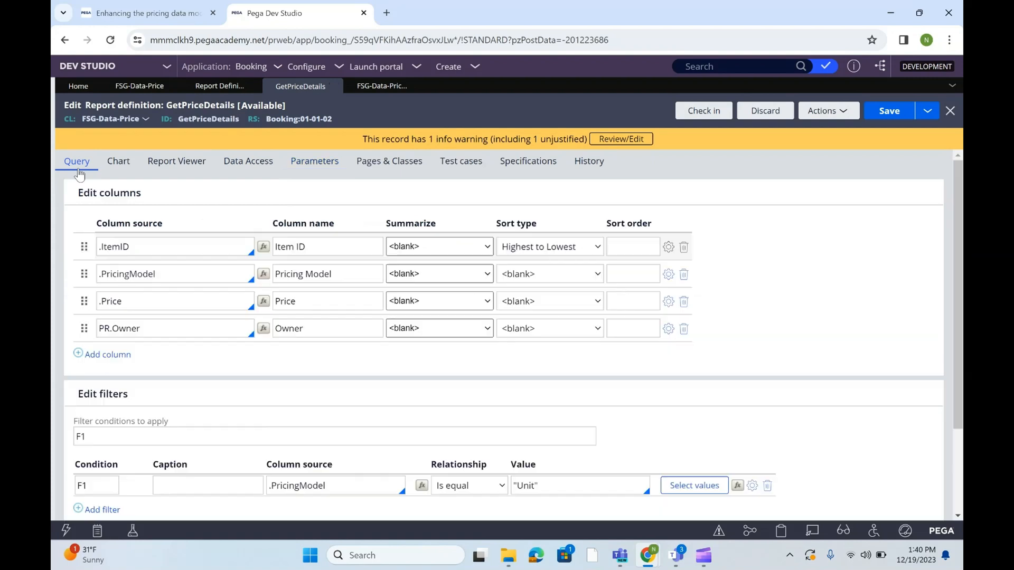
- Review the report's pricing model filter condition and the sort type options of the Pricing Model column
left_click(333, 486)
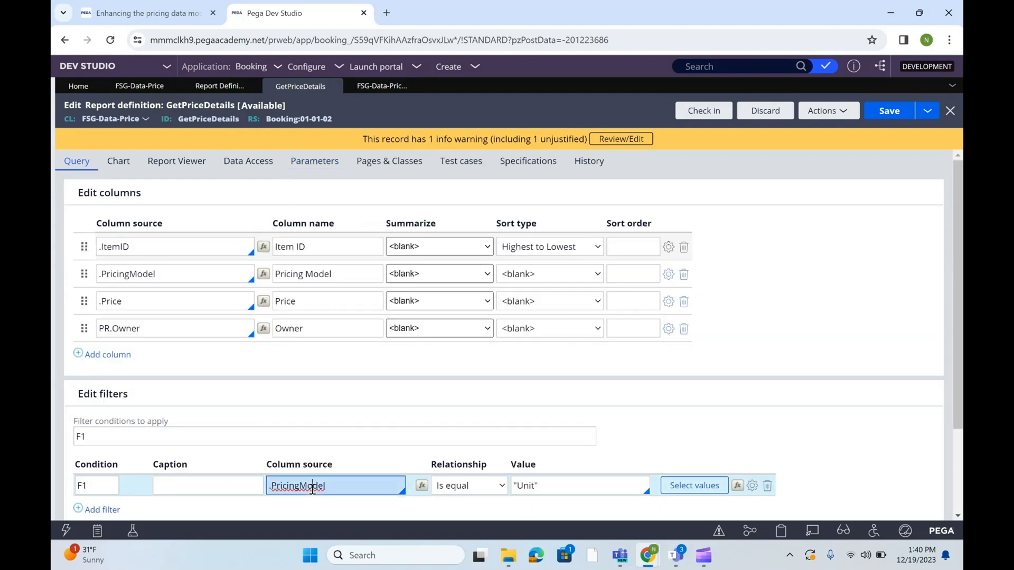
double_click(313, 486)
double_click(549, 486)
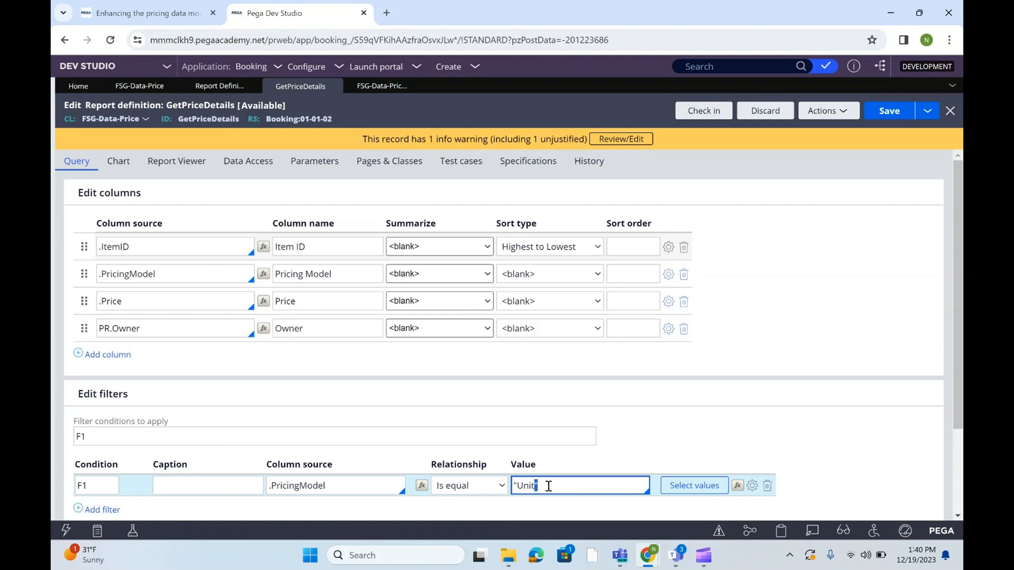
left_click(587, 275)
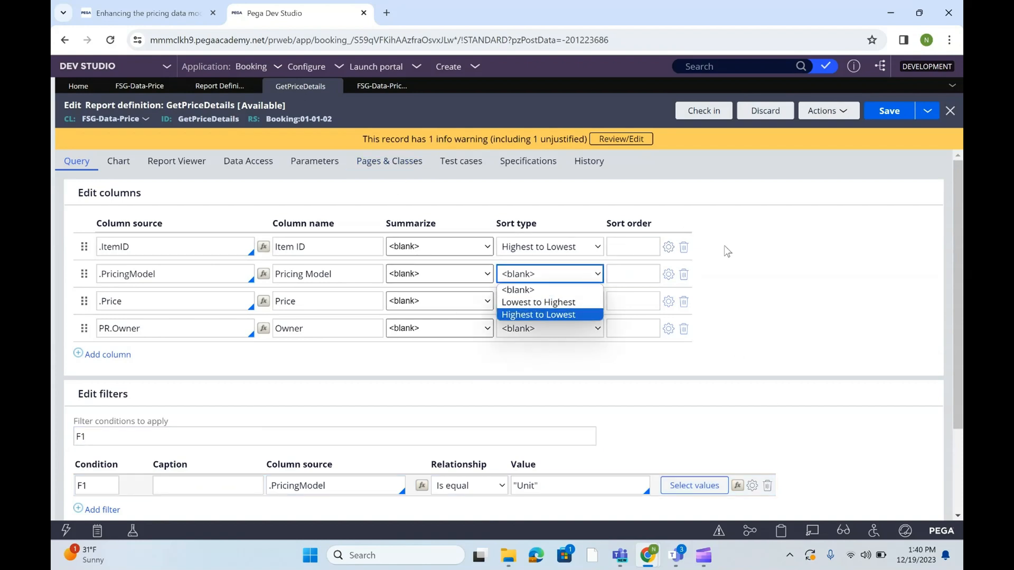
left_click(703, 211)
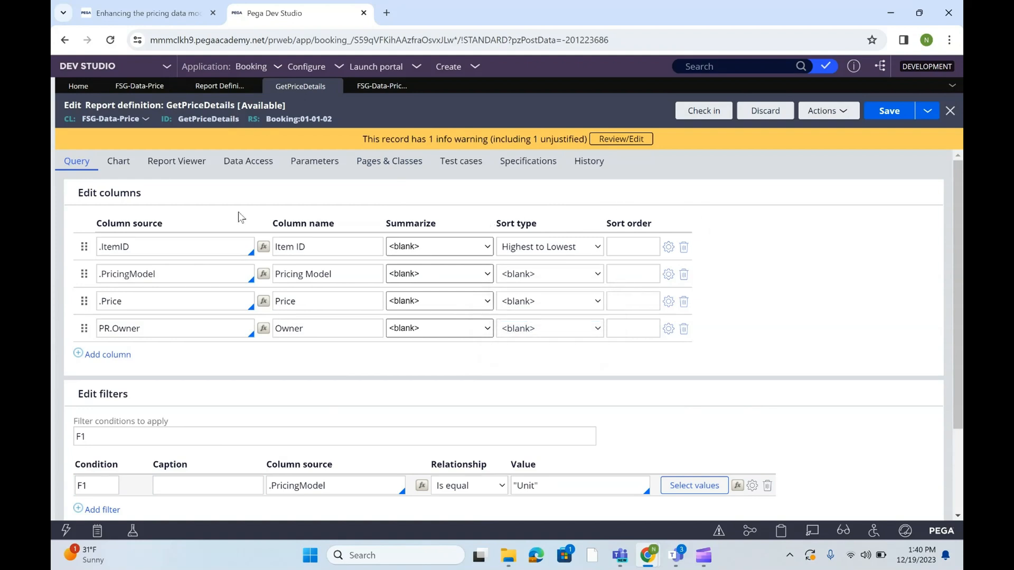
- Examine the records and the pyGUID key field of the FSG-Data-Price data type, and view the FSG-Data-PricingInit records
left_click(169, 249)
triple_click(126, 249)
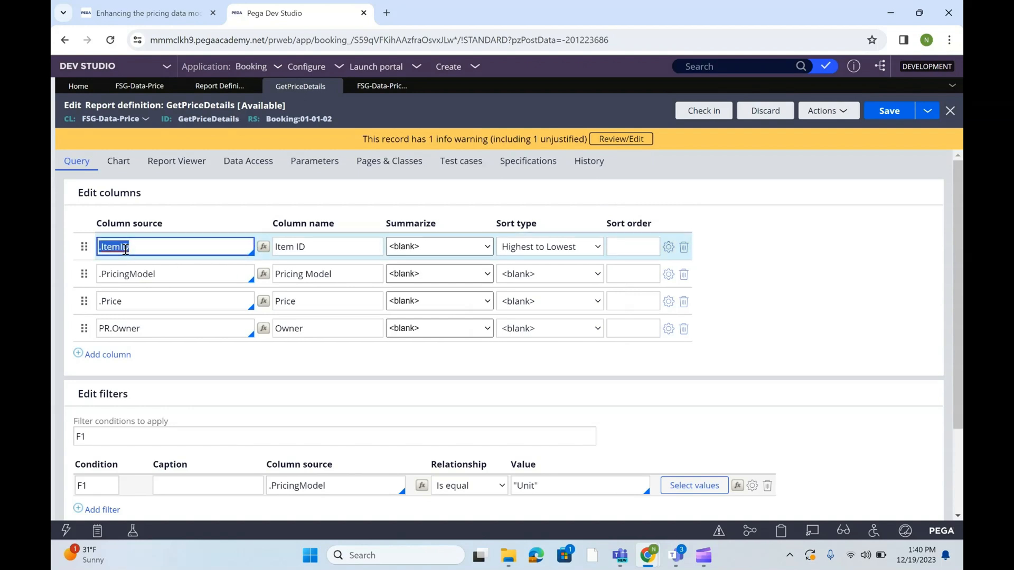
left_click(145, 90)
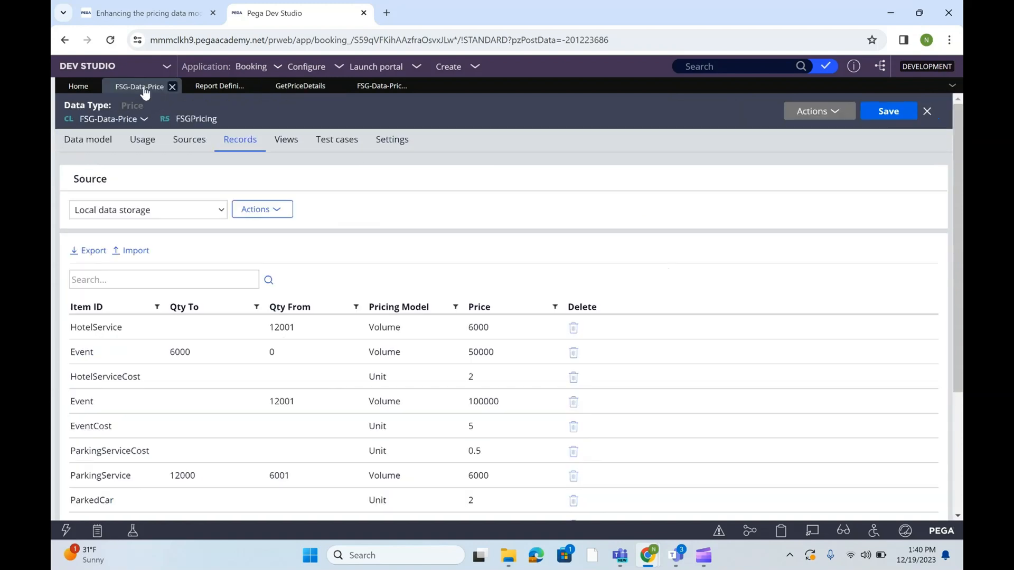
left_click(236, 353)
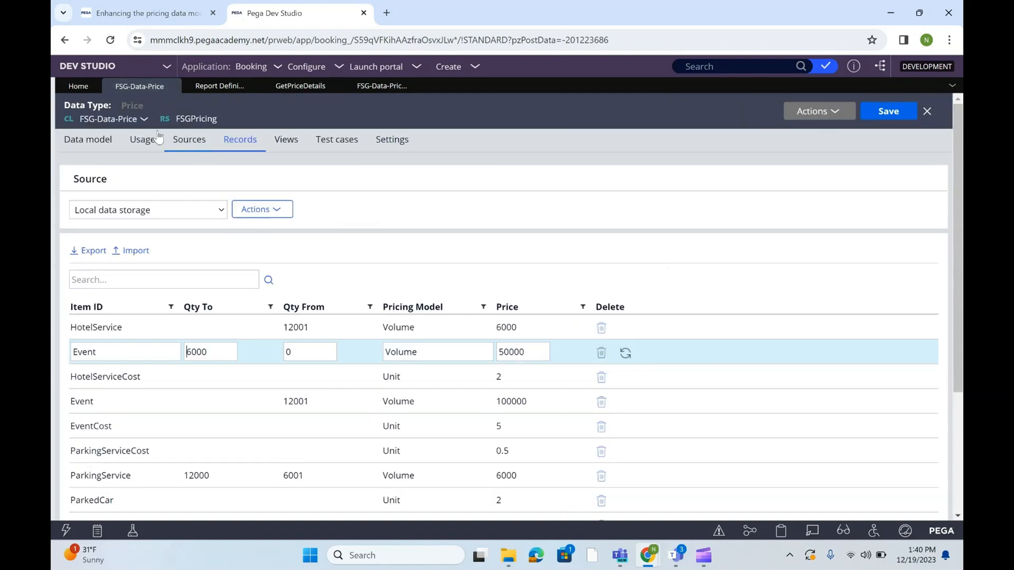
left_click(88, 139)
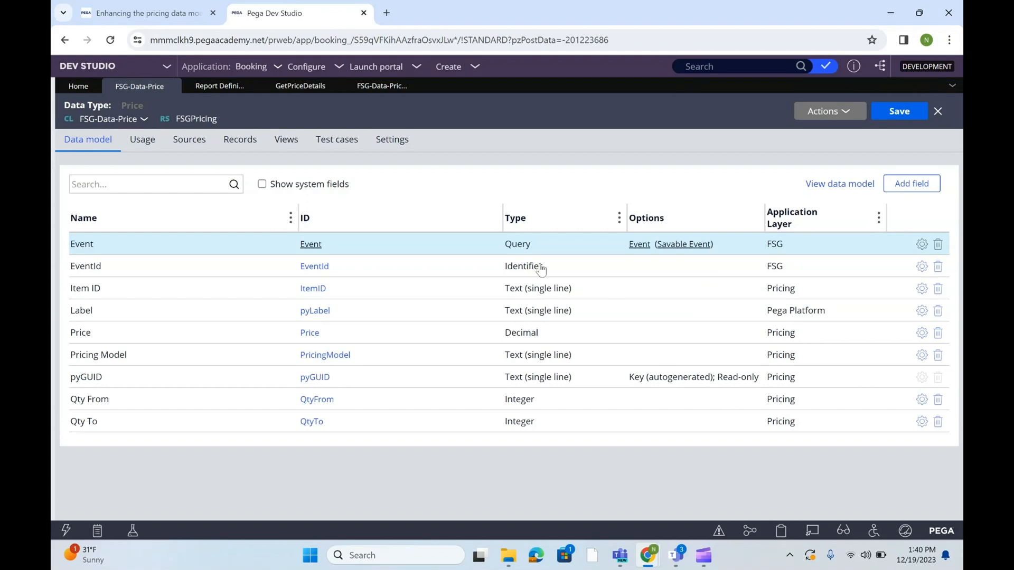
double_click(655, 378)
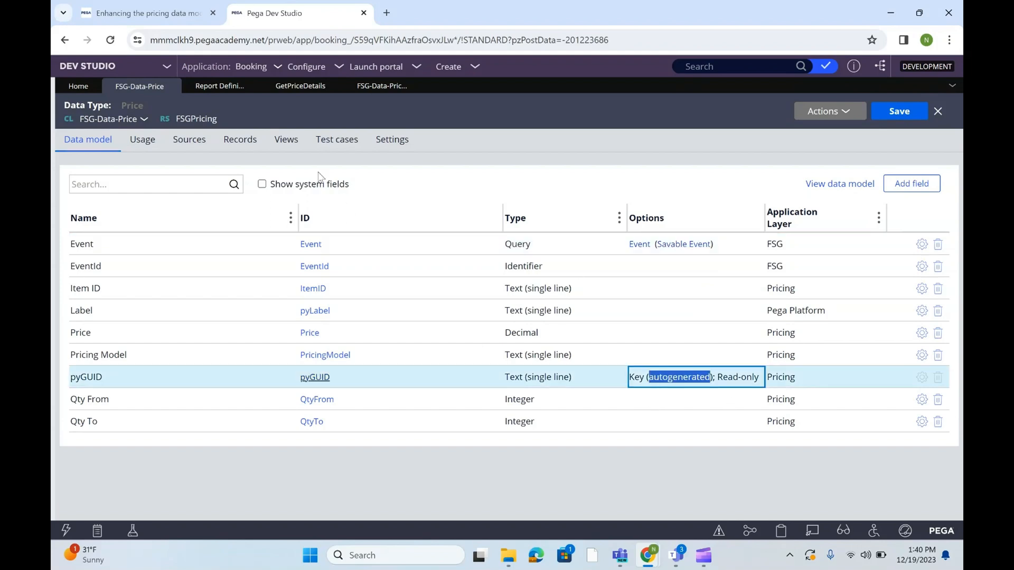
left_click(381, 87)
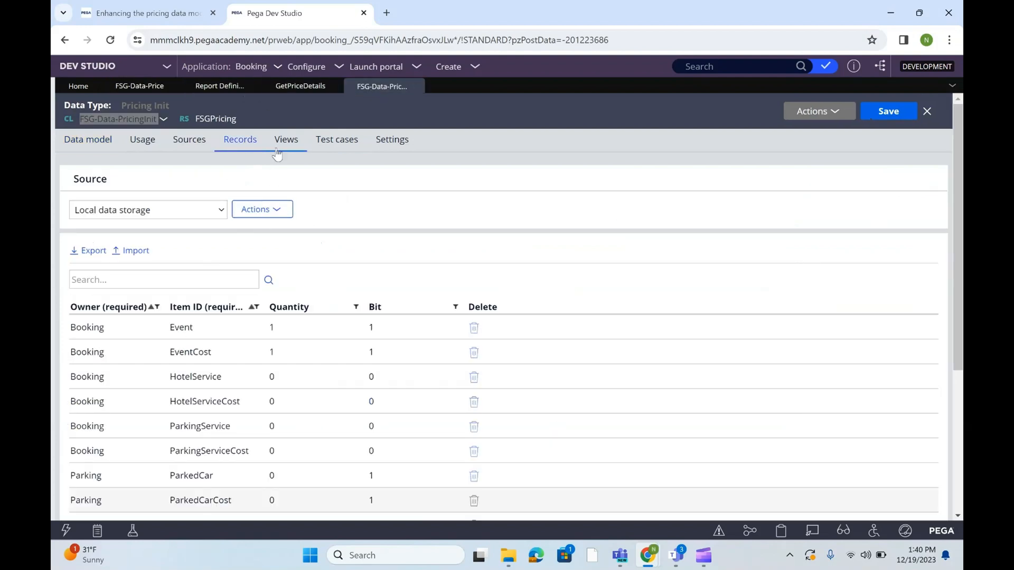
- Add a .pyGUID column above the Owner column in the GetPriceDetails report and summarize it by Count
left_click(299, 87)
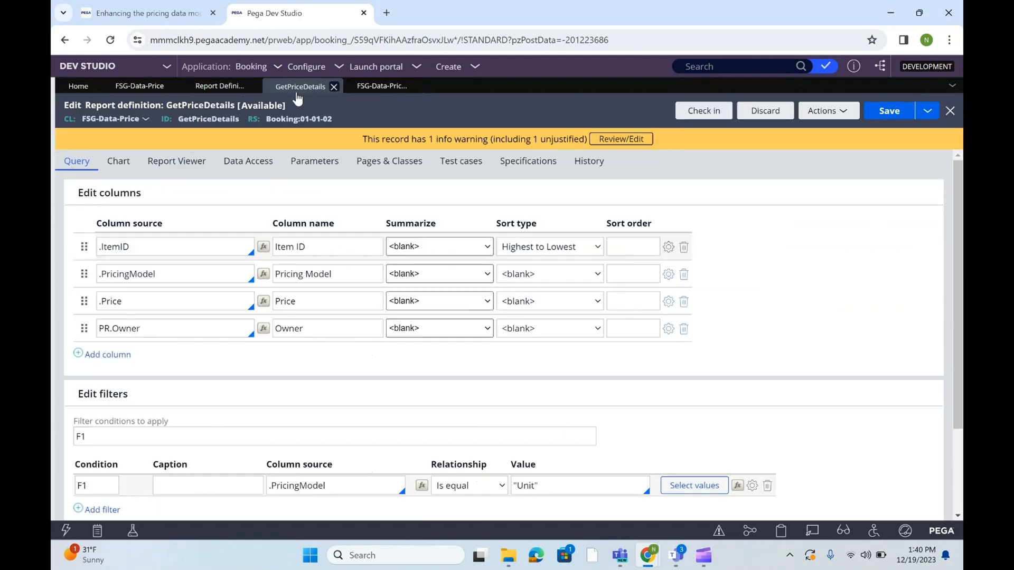
left_click(127, 361)
left_click(164, 353)
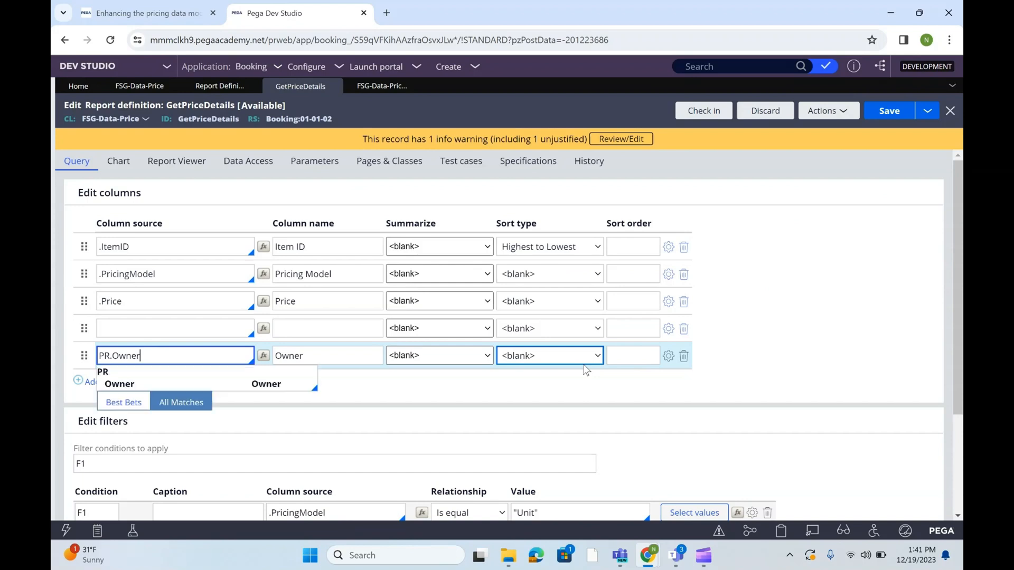
left_click(220, 328)
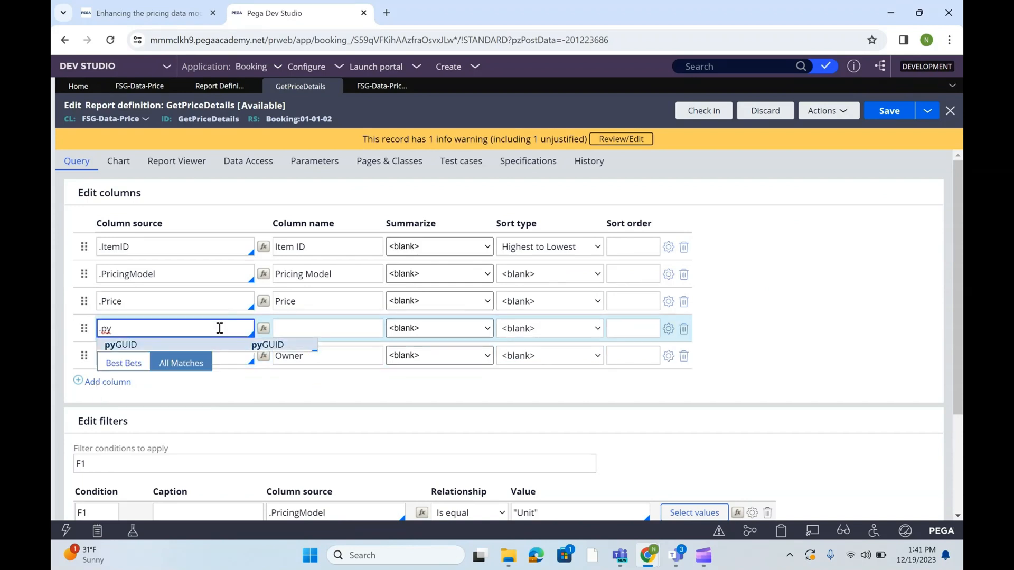
type(".py")
key("Tab")
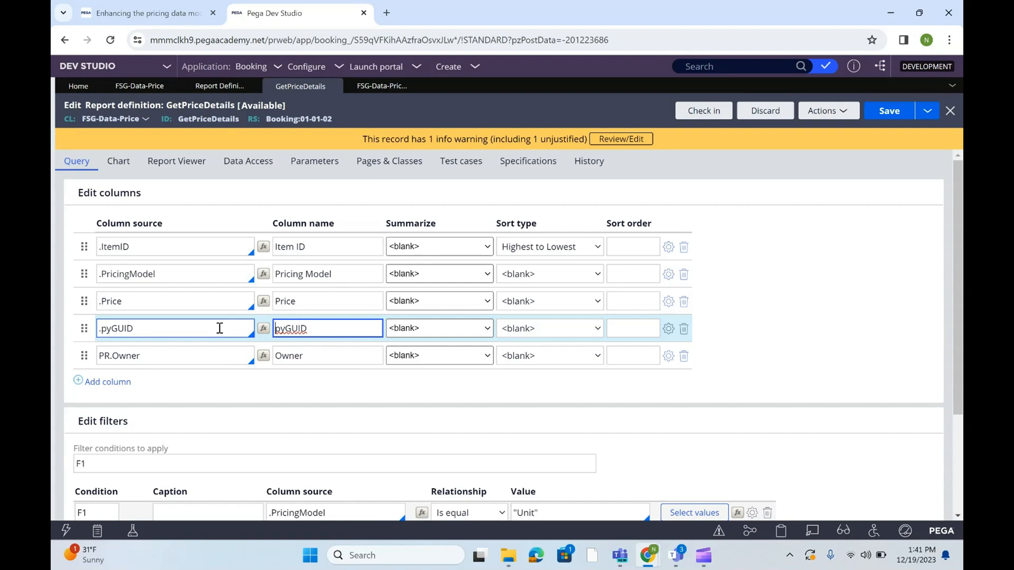
left_click(452, 328)
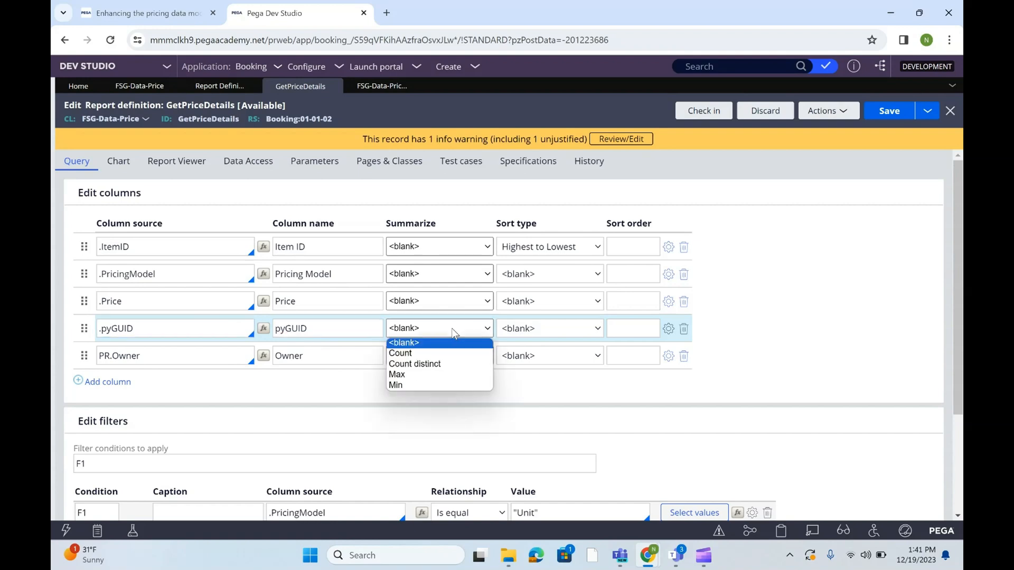
left_click(400, 352)
- Save the GetPriceDetails report and run it
left_click(892, 112)
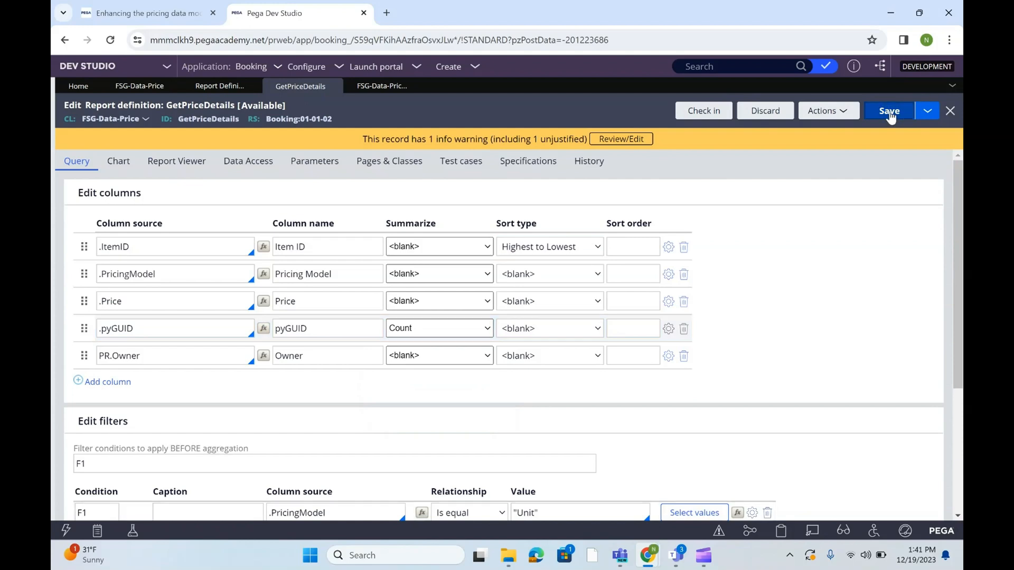
left_click(843, 112)
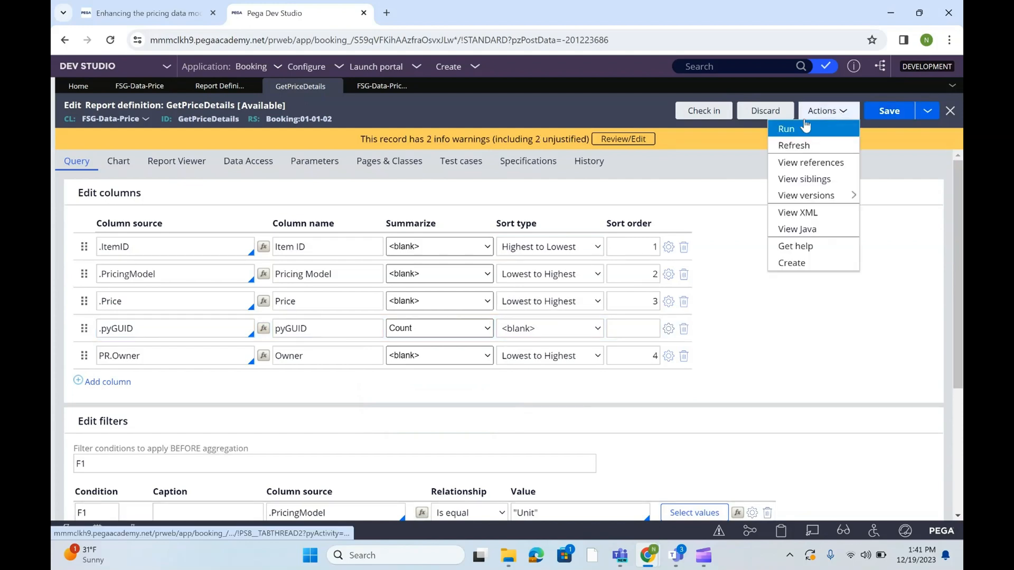
left_click(783, 130)
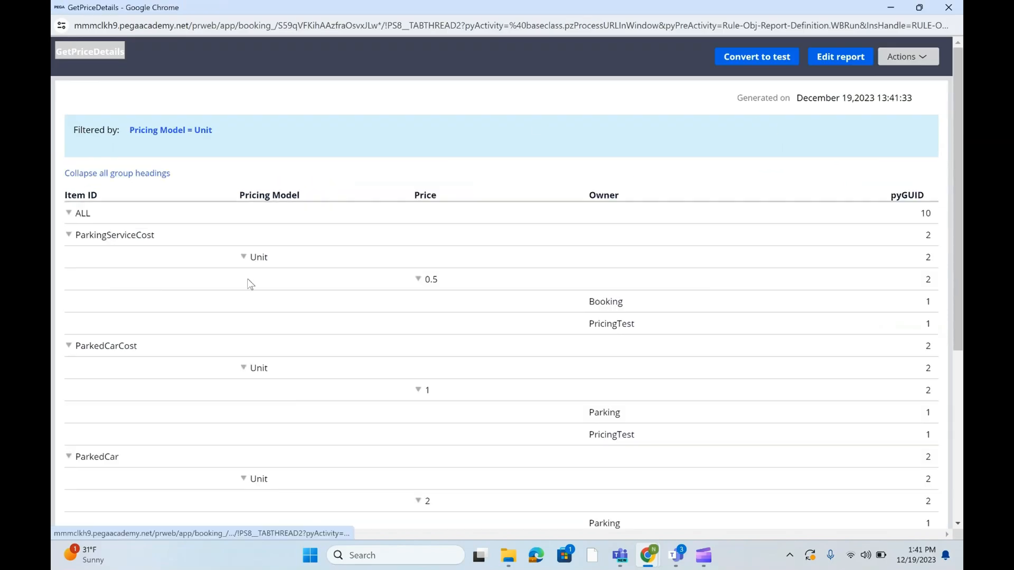
- Collapse every Item ID group in the report results, from ParkingServiceCost to EventCost
left_click(69, 235)
left_click(68, 258)
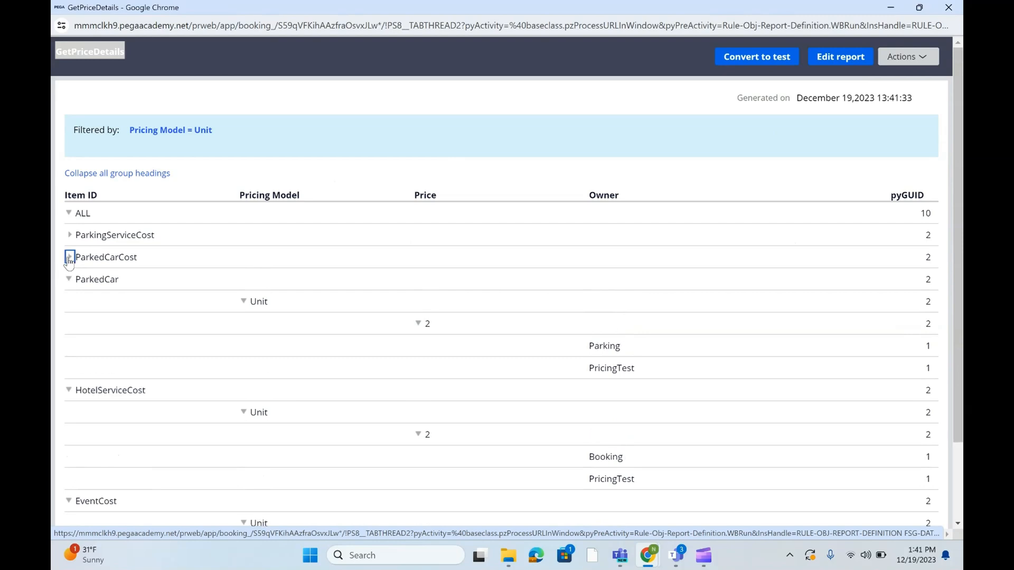
left_click(70, 279)
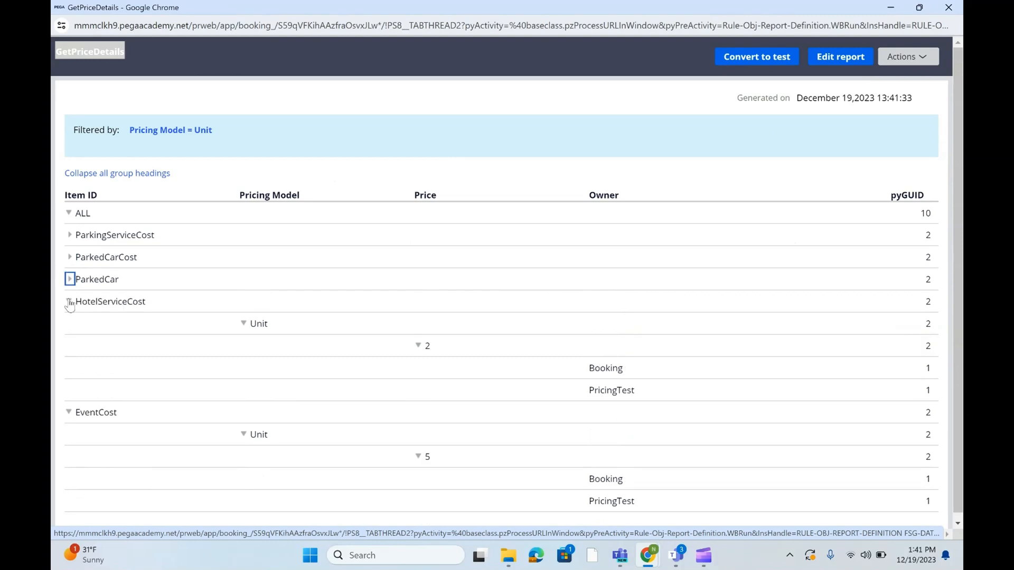
left_click(69, 301)
left_click(69, 324)
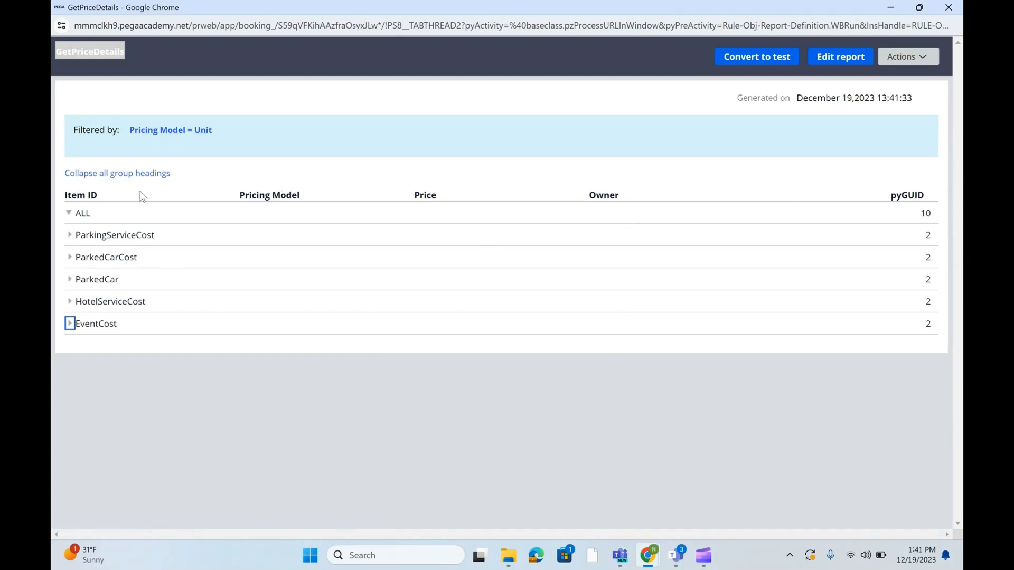
- Expand the ParkingServiceCost group down to its owners, examine the counts, and close the report results
left_click(69, 235)
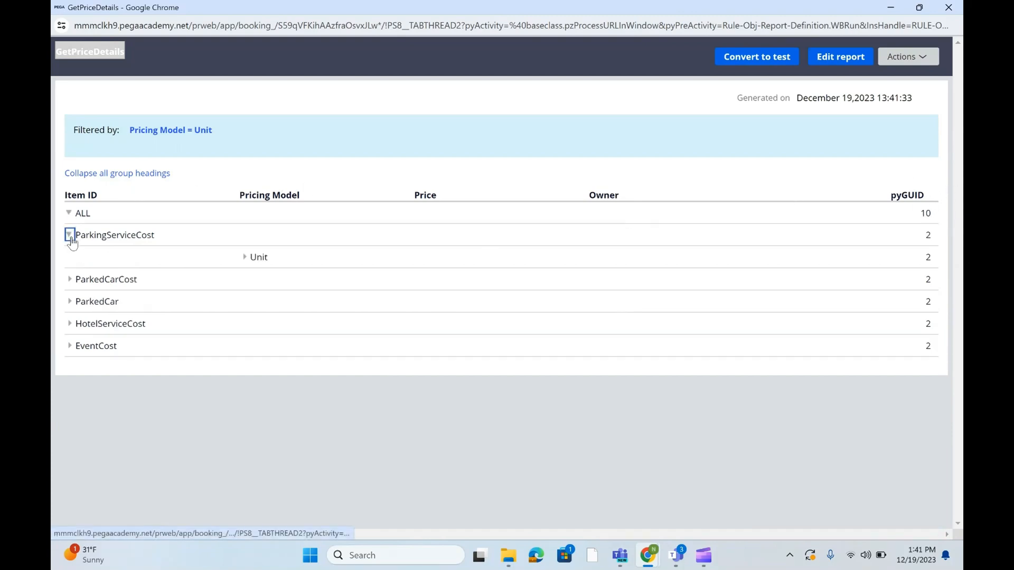
left_click(245, 257)
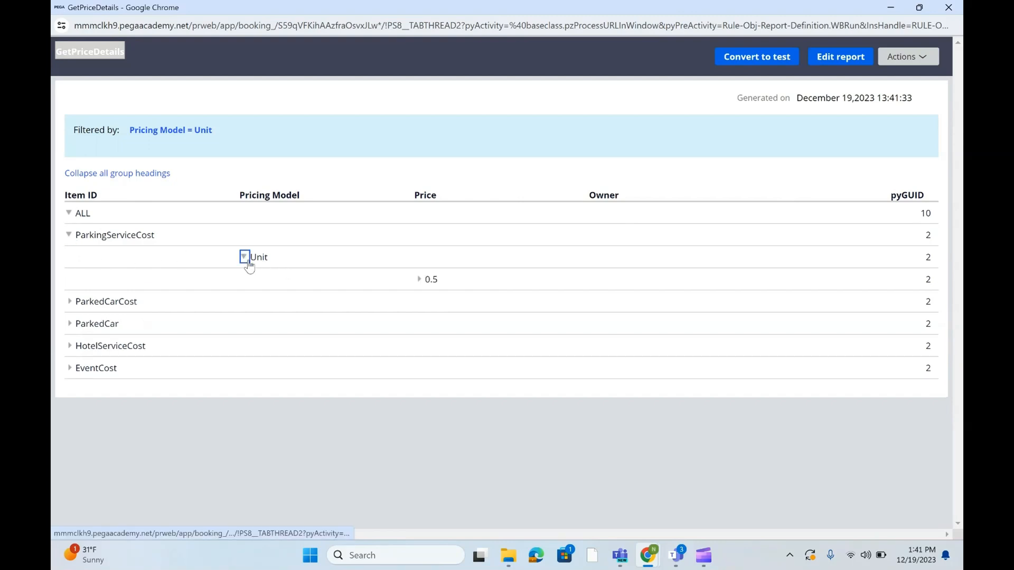
left_click(420, 280)
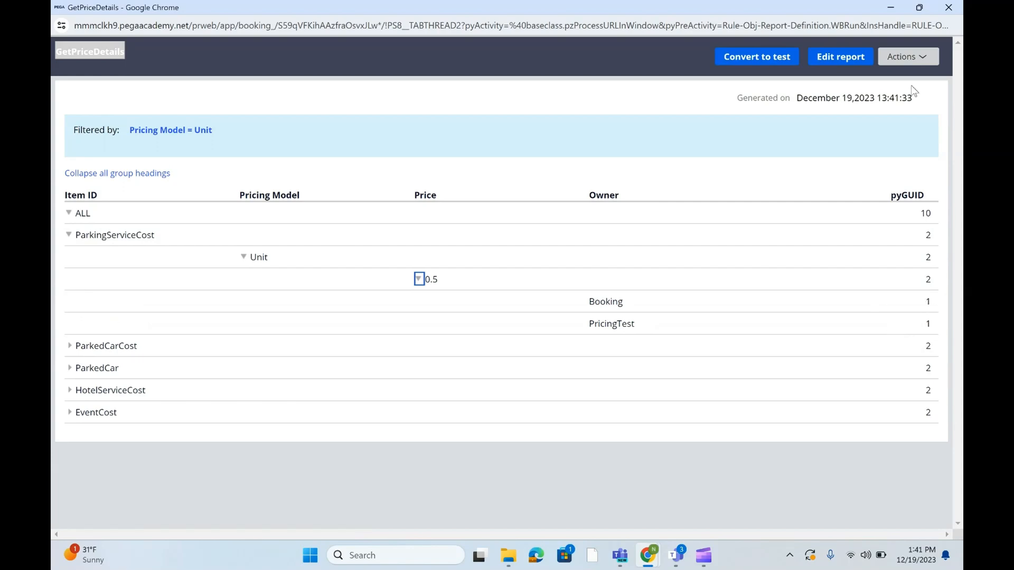
left_click(954, 11)
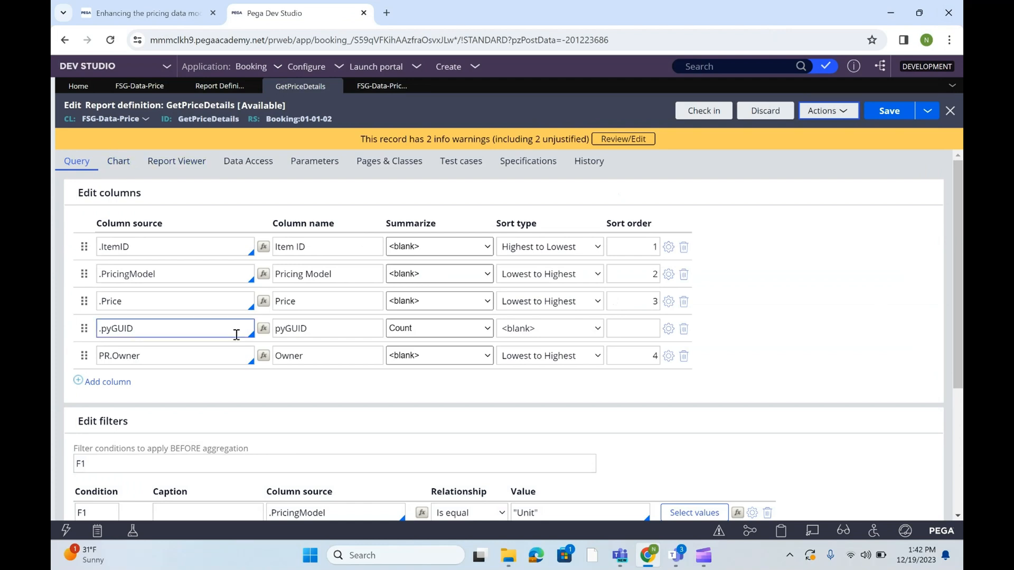
- Review the report's filter conditions before and after aggregation and its filter caption settings, without changing them
scroll(962, 492, "down", 3)
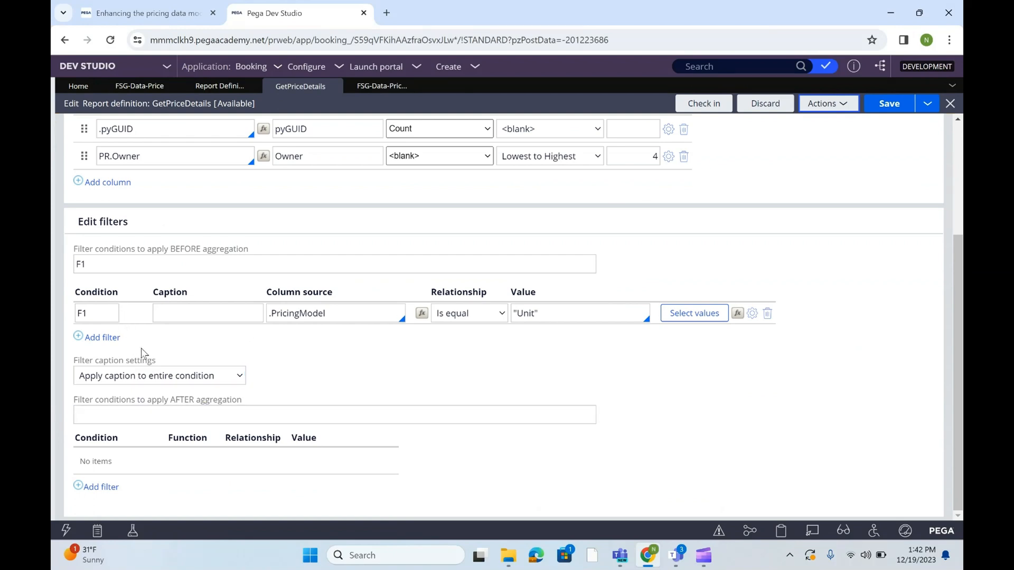
left_click(193, 377)
left_click(328, 343)
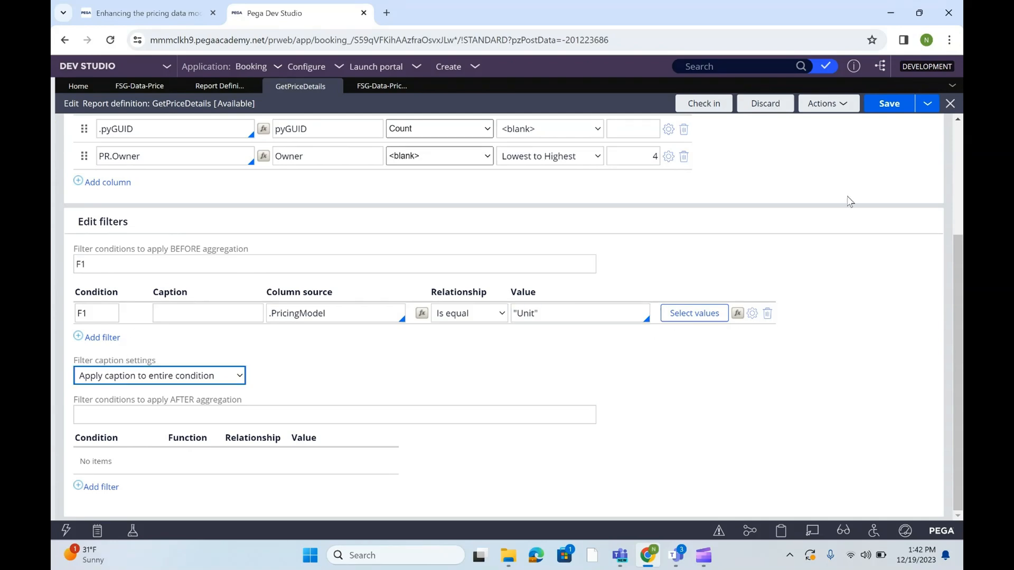
scroll(962, 157, "up", 4)
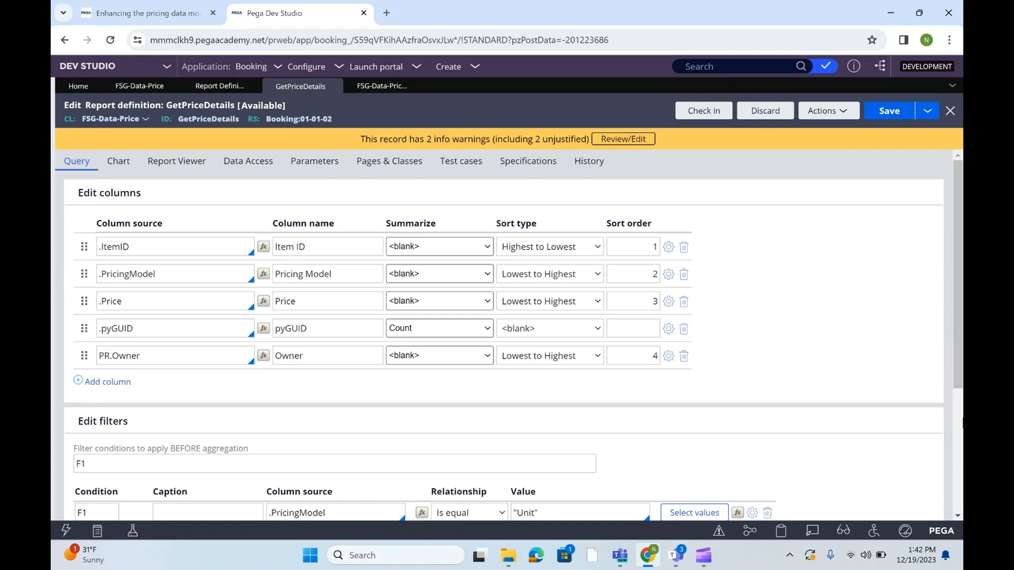
scroll(957, 358, "down", 4)
left_click(302, 314)
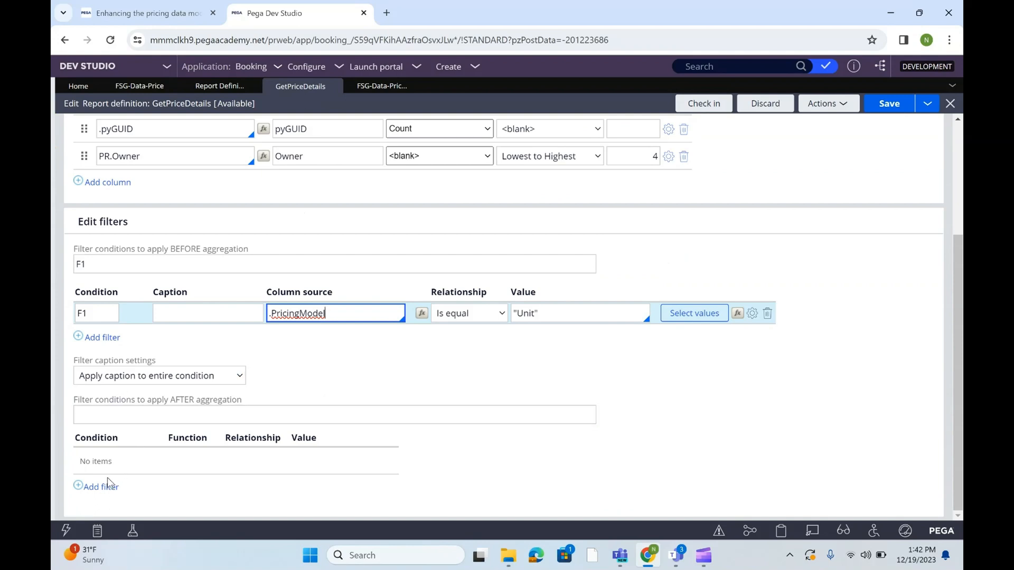
left_click(77, 264)
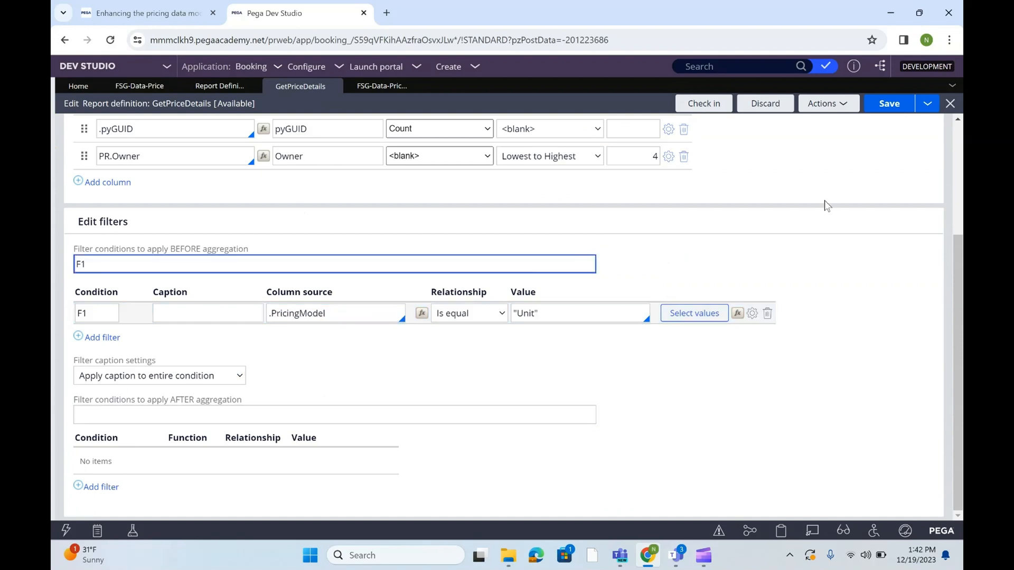
scroll(955, 179, "up", 4)
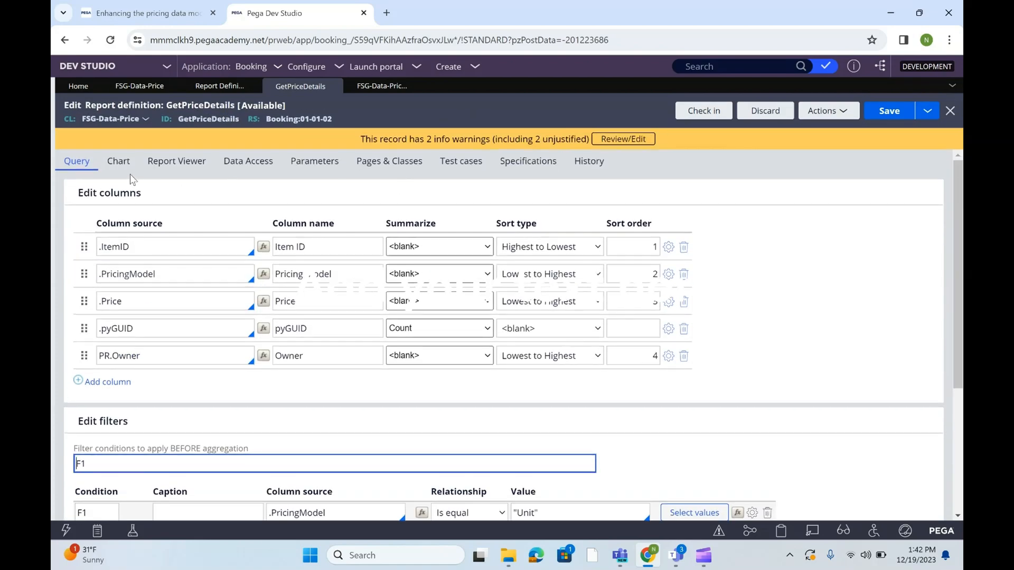
- Review the report's chart, report viewer and data access settings
left_click(119, 162)
left_click(191, 162)
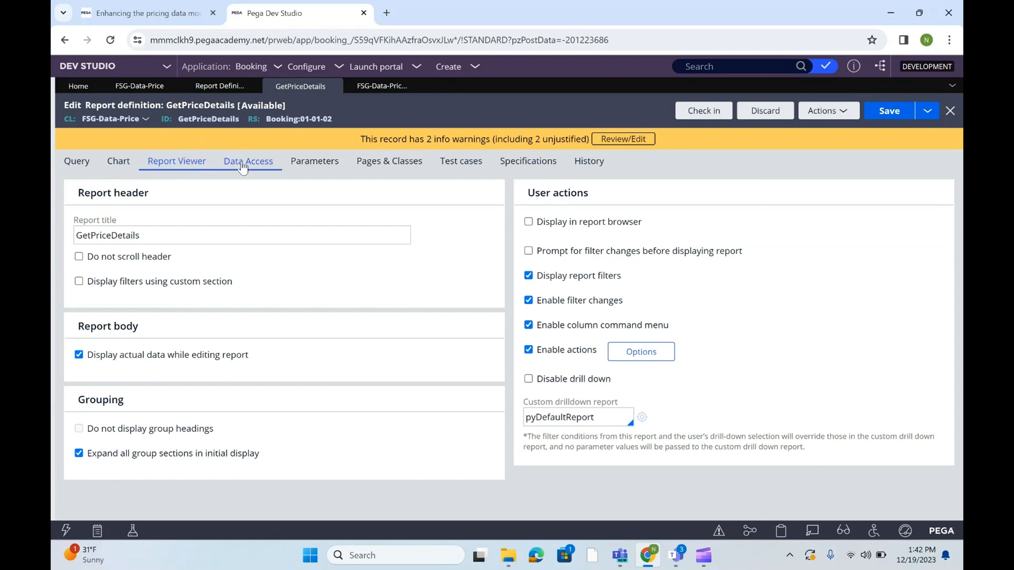
left_click(267, 161)
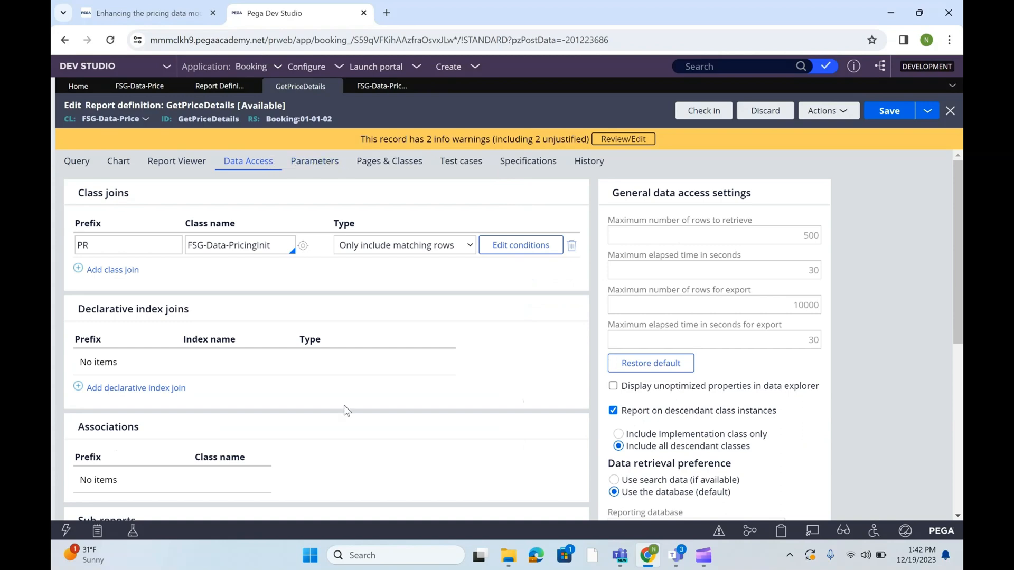
key("super+d")
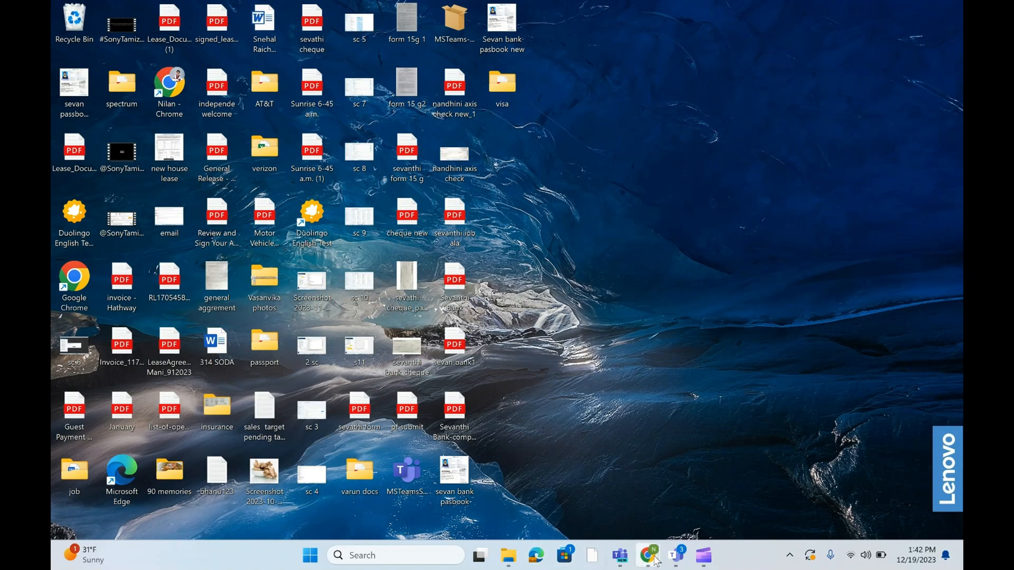
mouse_move(649, 557)
left_click(601, 499)
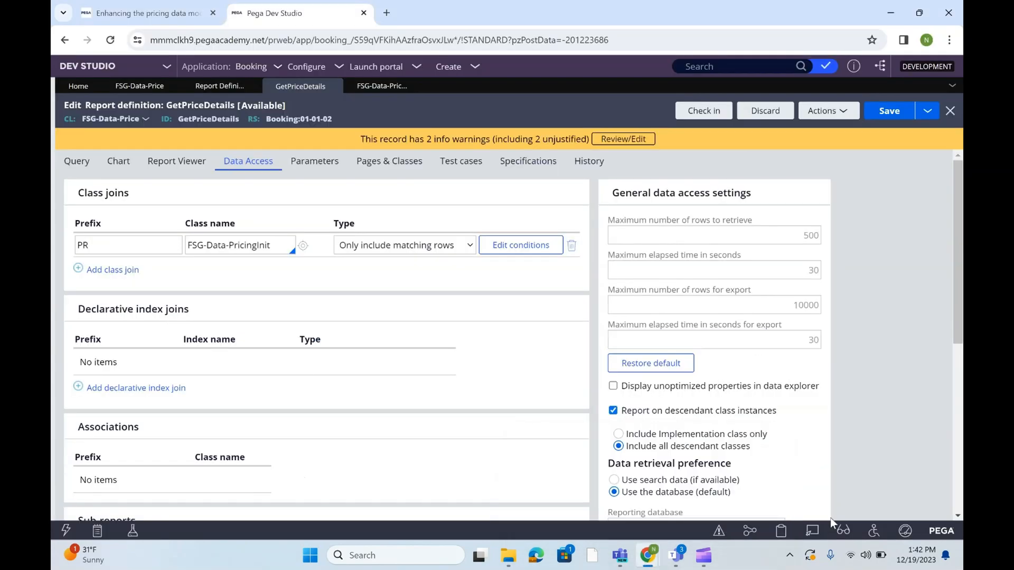
- Review the report's class joins, declarative index joins, associations, sub-reports, row key and security settings
left_click(961, 477)
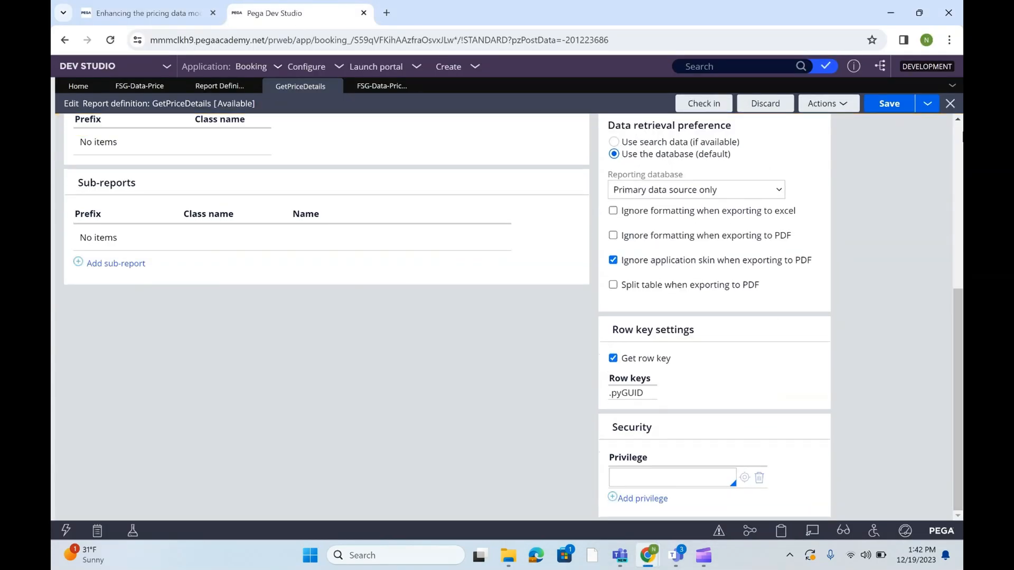
left_click(961, 135)
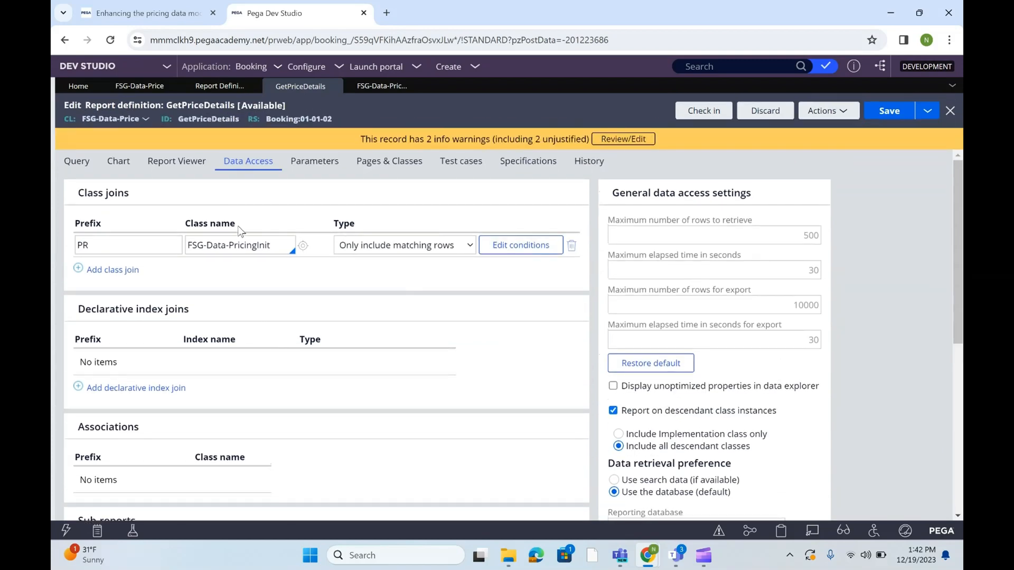
triple_click(144, 308)
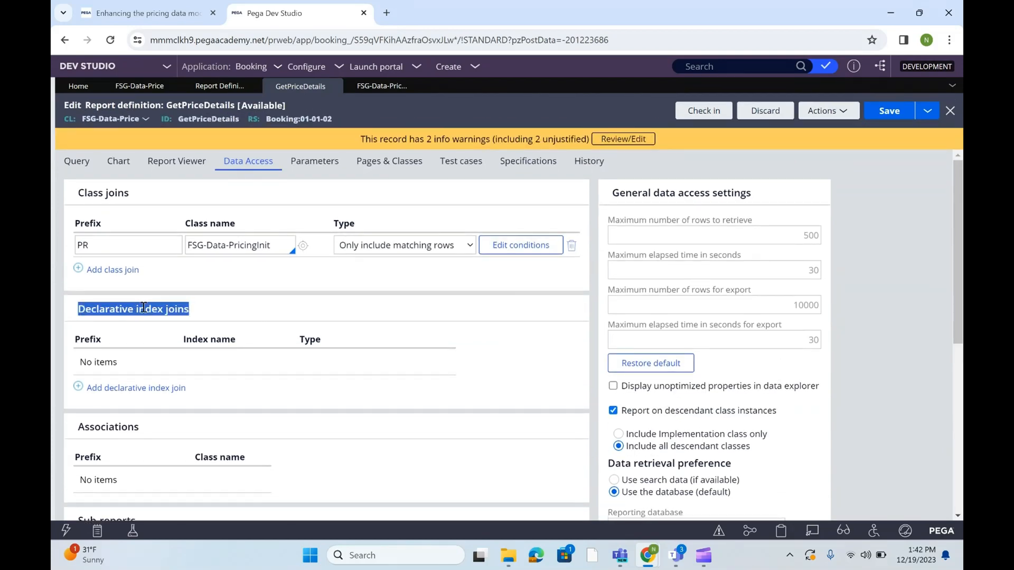
double_click(108, 427)
left_click(544, 482)
left_click_drag(543, 482, 957, 515)
left_click(339, 385)
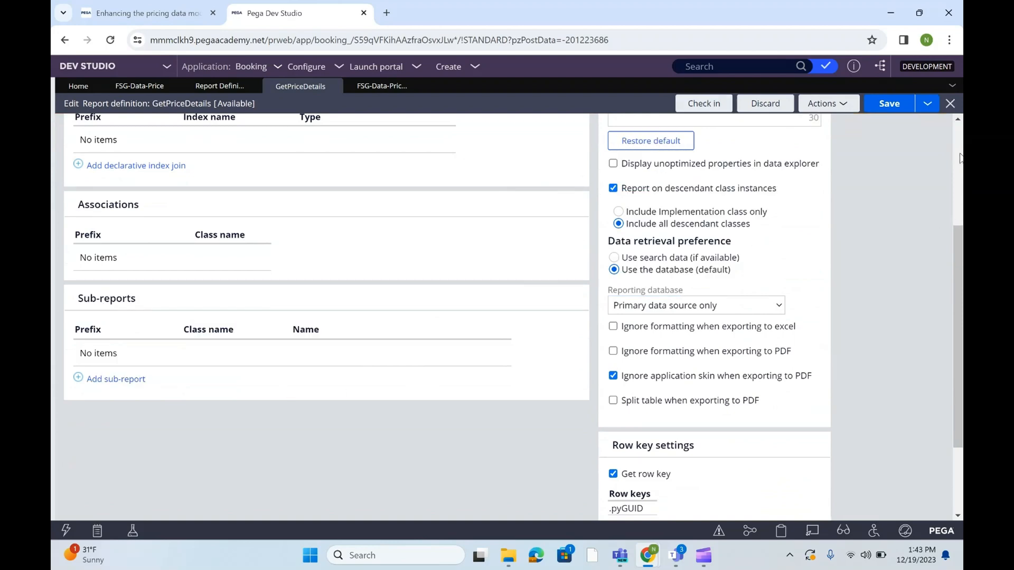
scroll(961, 157, "up", 5)
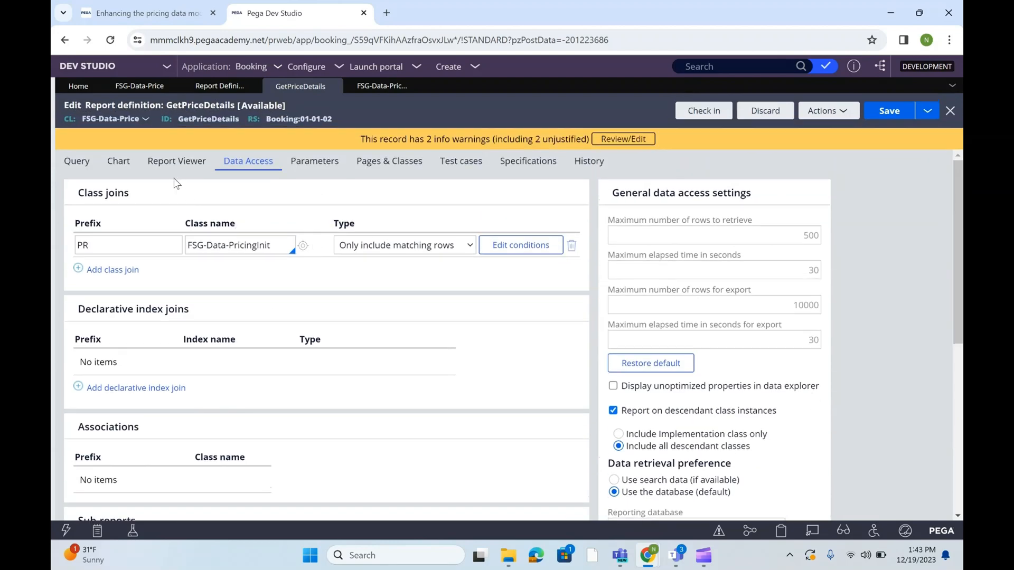
- Review the report viewer's header, body, grouping and user action settings, and return to the data access settings
left_click(175, 161)
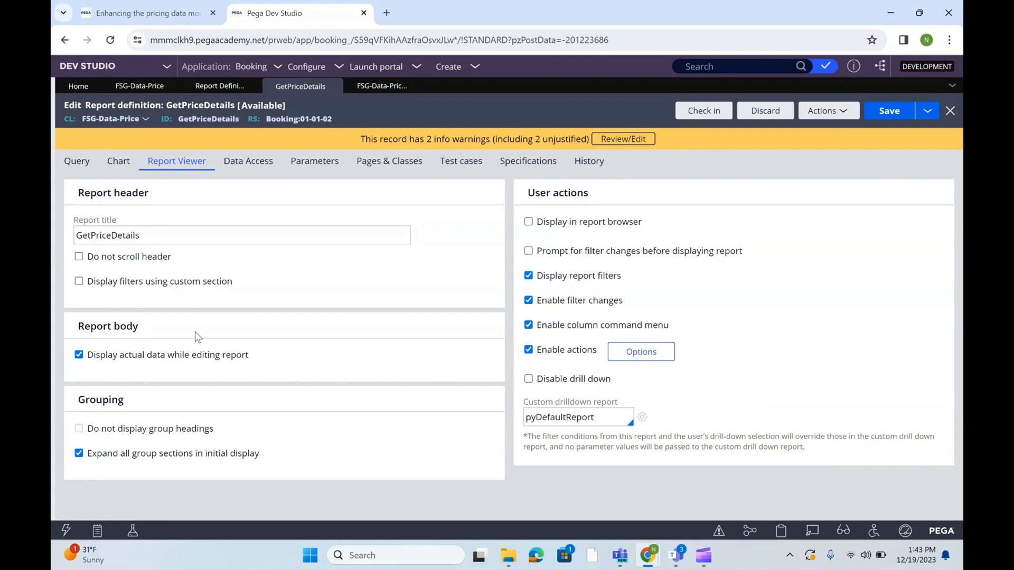
left_click(129, 244)
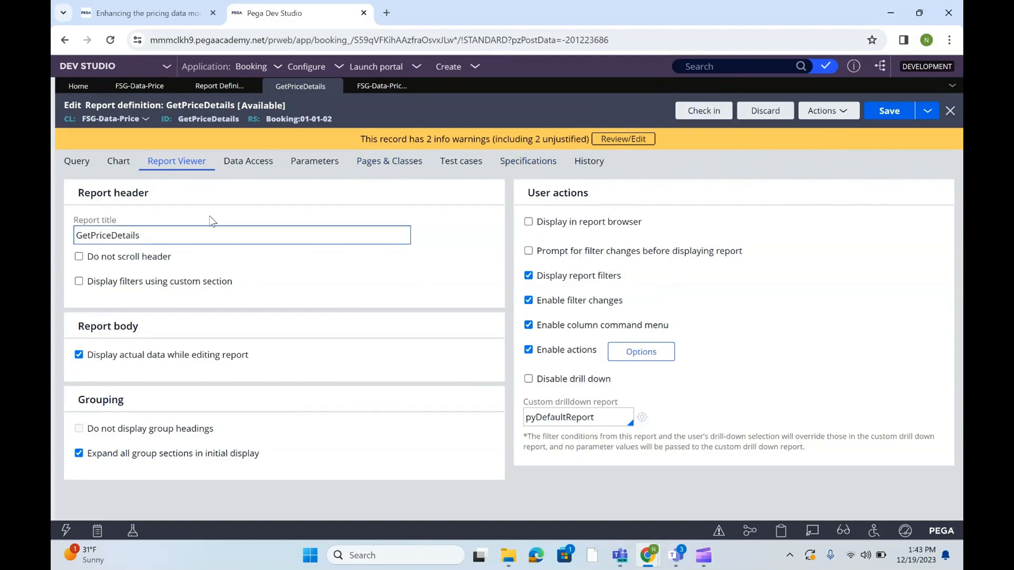
left_click(257, 163)
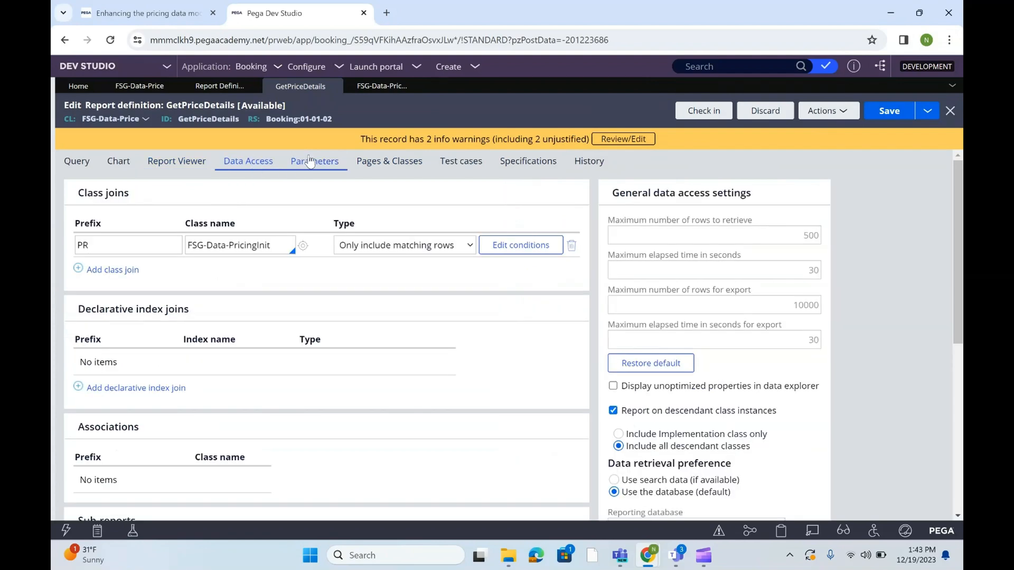
left_click(314, 161)
left_click(119, 163)
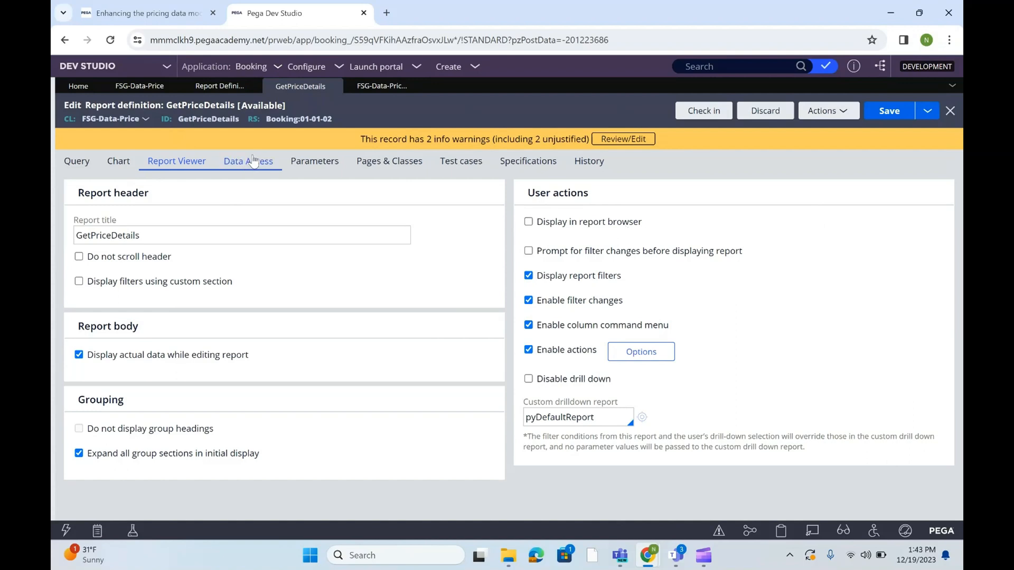
left_click_drag(252, 162, 265, 165)
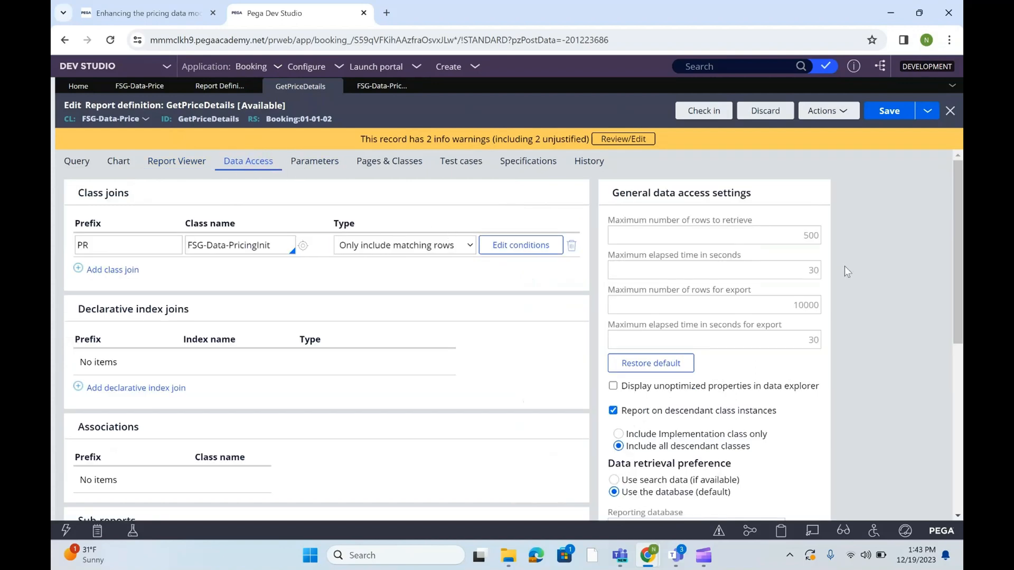
- Examine the general data access limits for retrieved rows, elapsed time, export rows and export time, without changing them
left_click(800, 232)
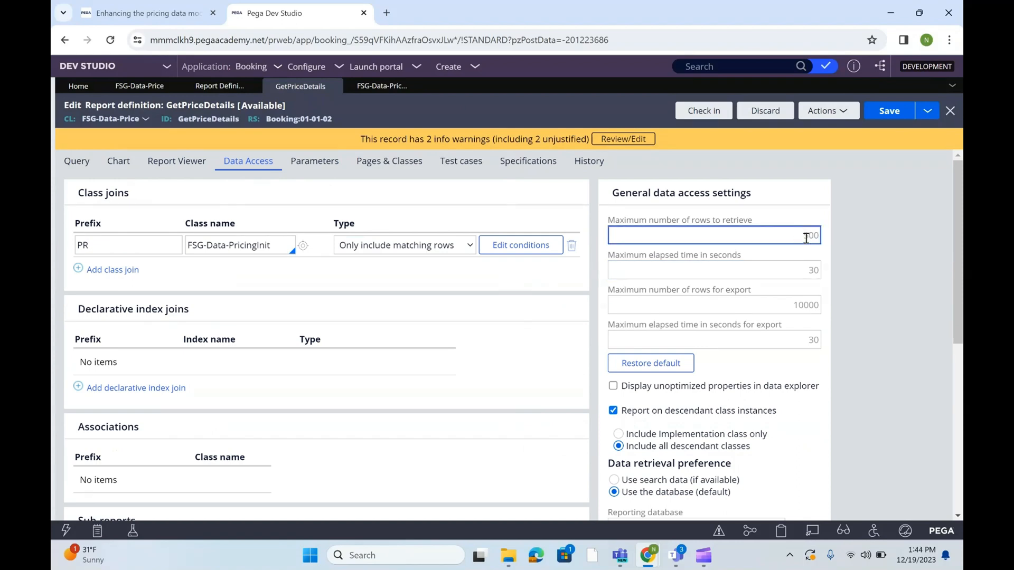
double_click(812, 237)
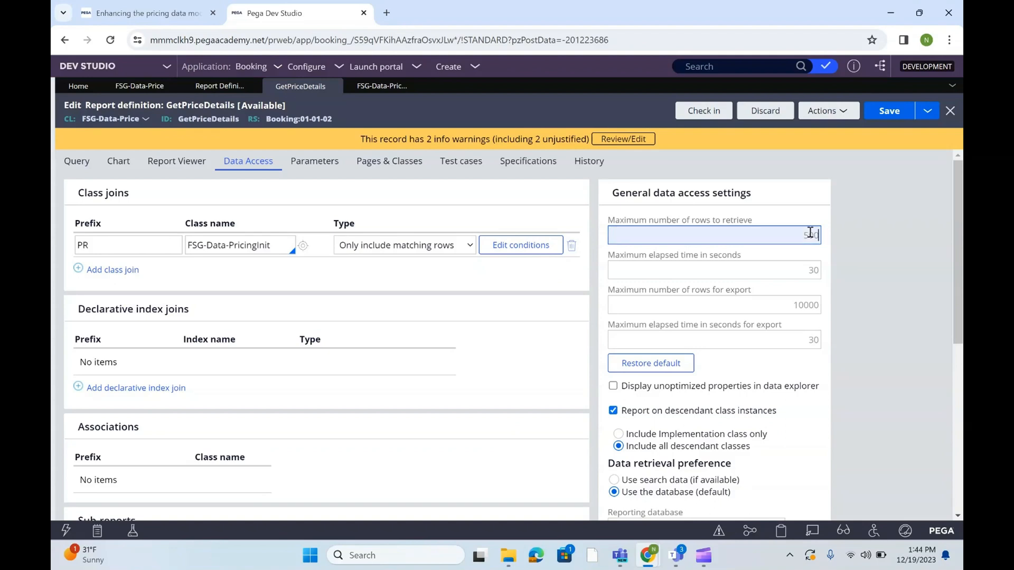
left_click(811, 233)
left_click(795, 264)
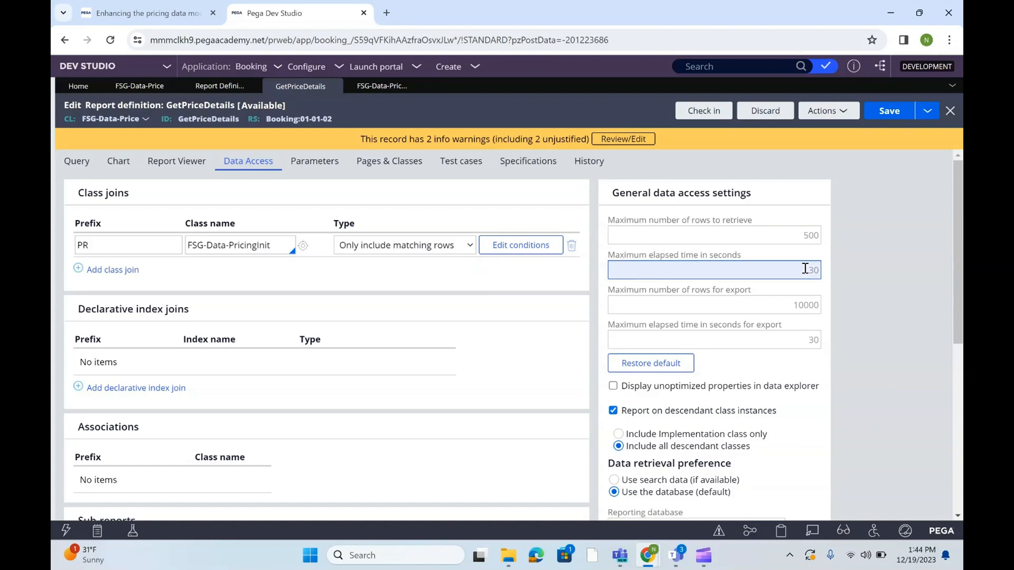
left_click(798, 309)
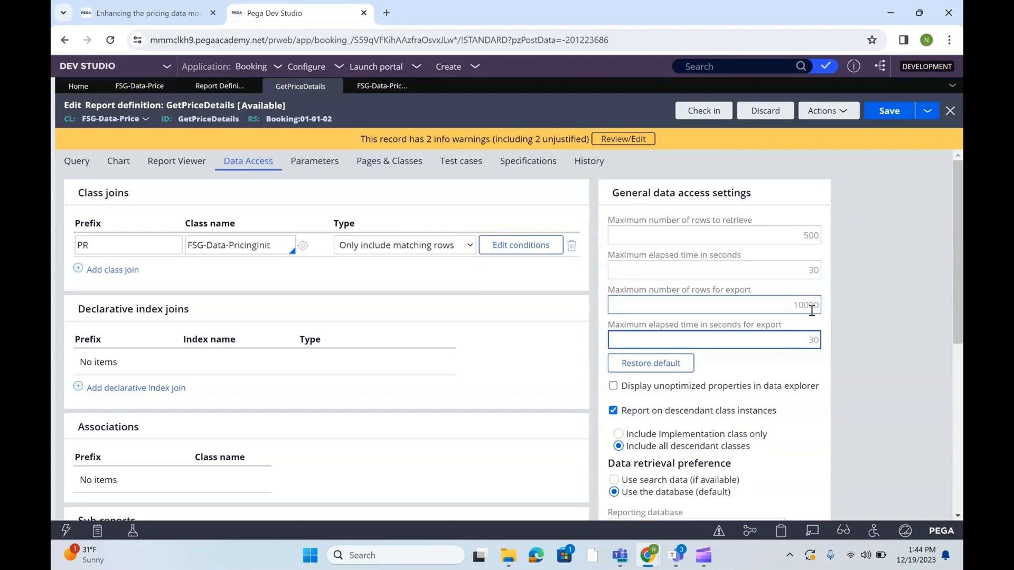
left_click(812, 340)
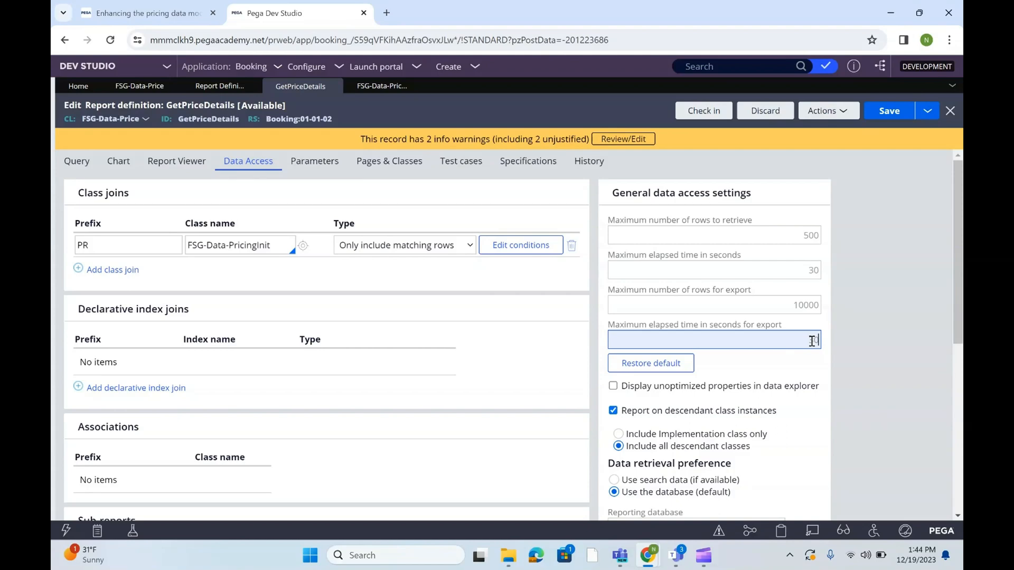
scroll(507, 306, "down", 5)
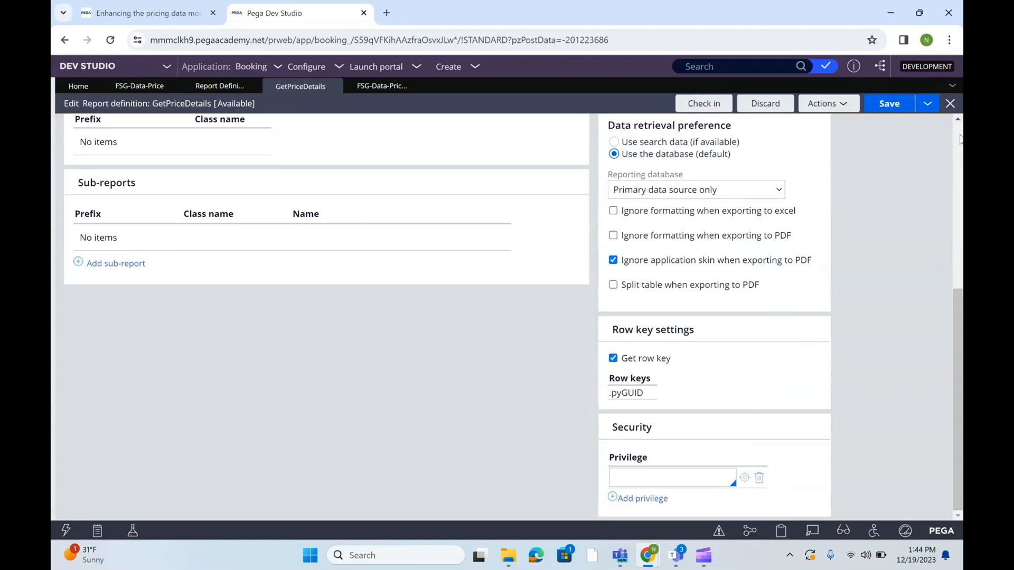
scroll(738, 206, "up", 5)
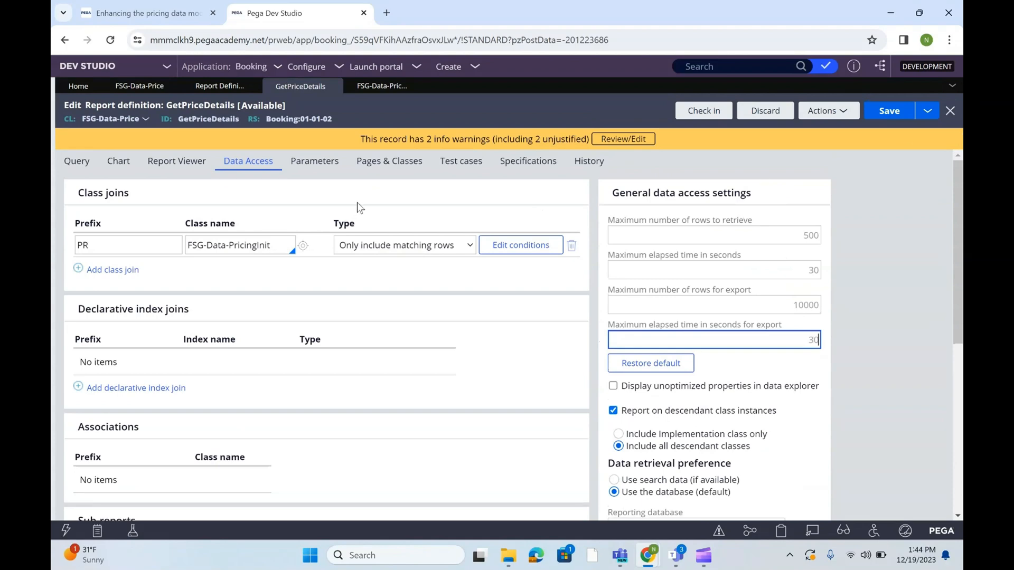
- Look through the report's parameters, data access, report viewer and chart settings, and return to its query columns
left_click(322, 163)
left_click(249, 163)
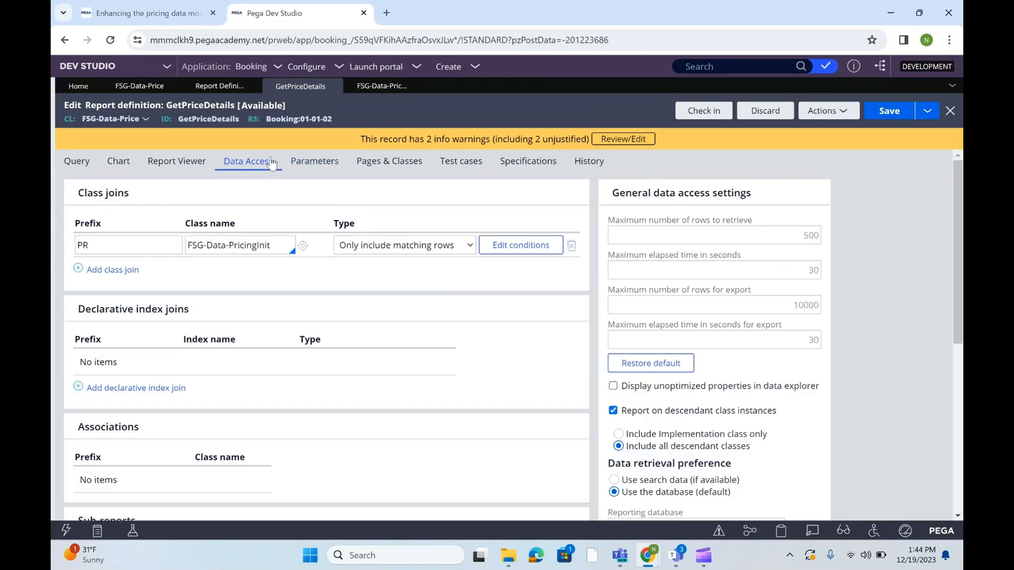
left_click(188, 168)
left_click(118, 161)
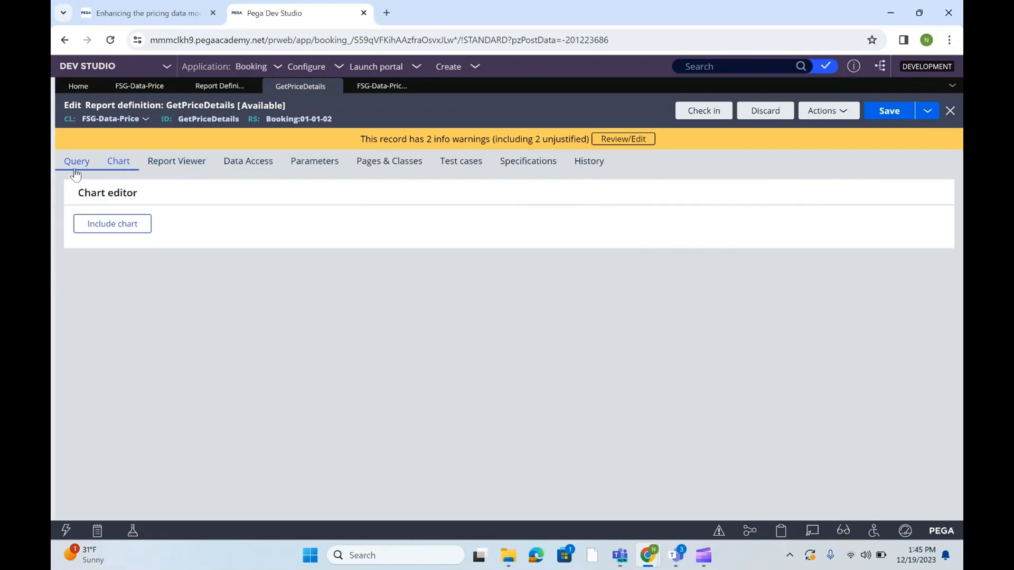
left_click(61, 162)
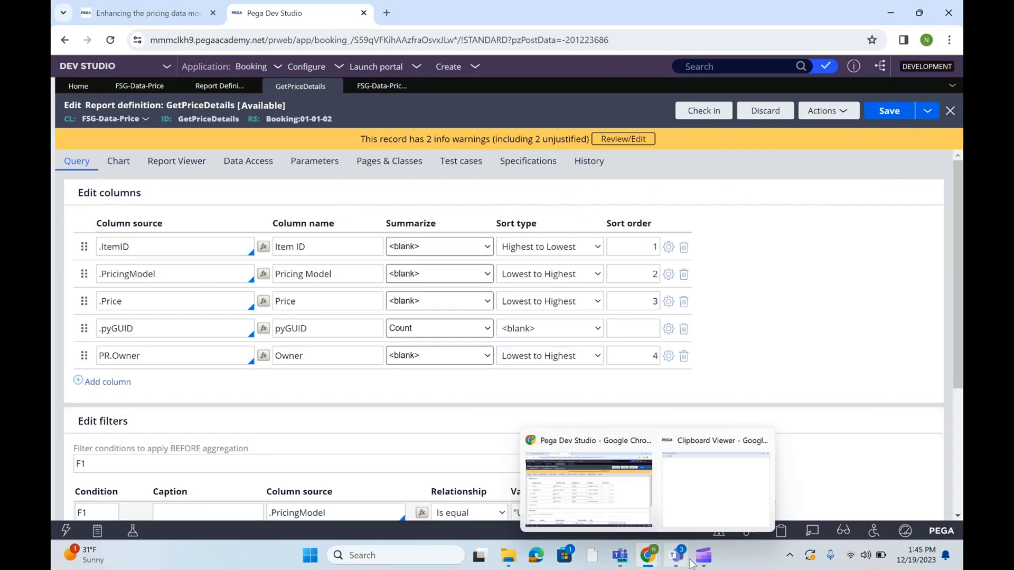
mouse_move(707, 564)
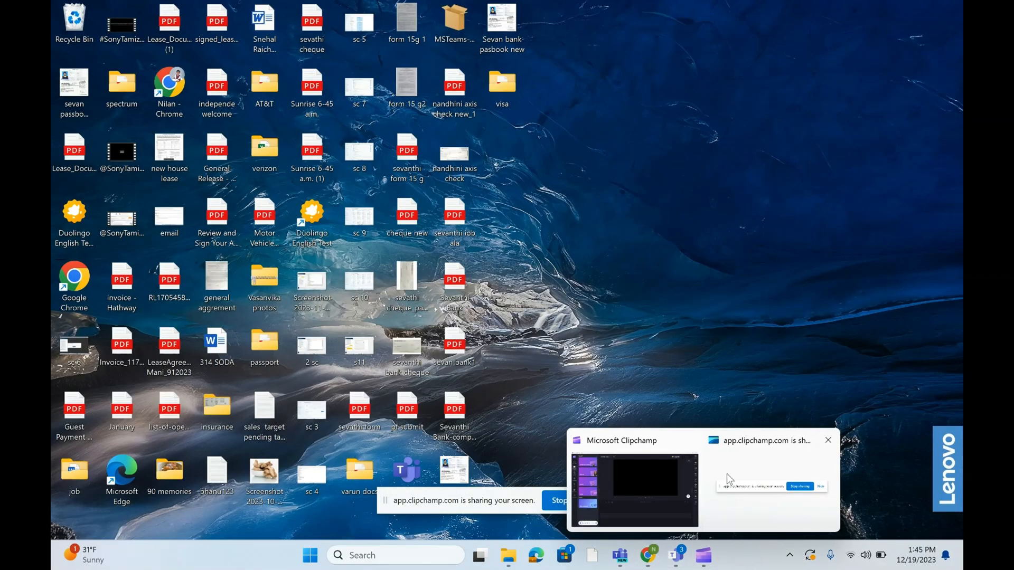